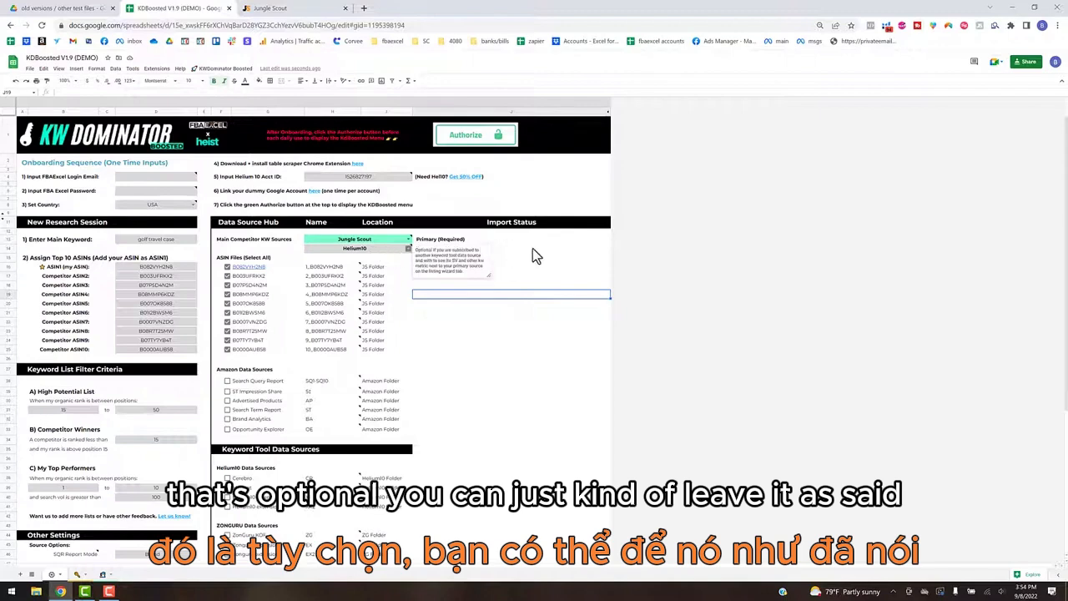
Review the Data Source Hub's main competitor keyword sources, selected ASIN files and checked JungleScout data sources
click(504, 248)
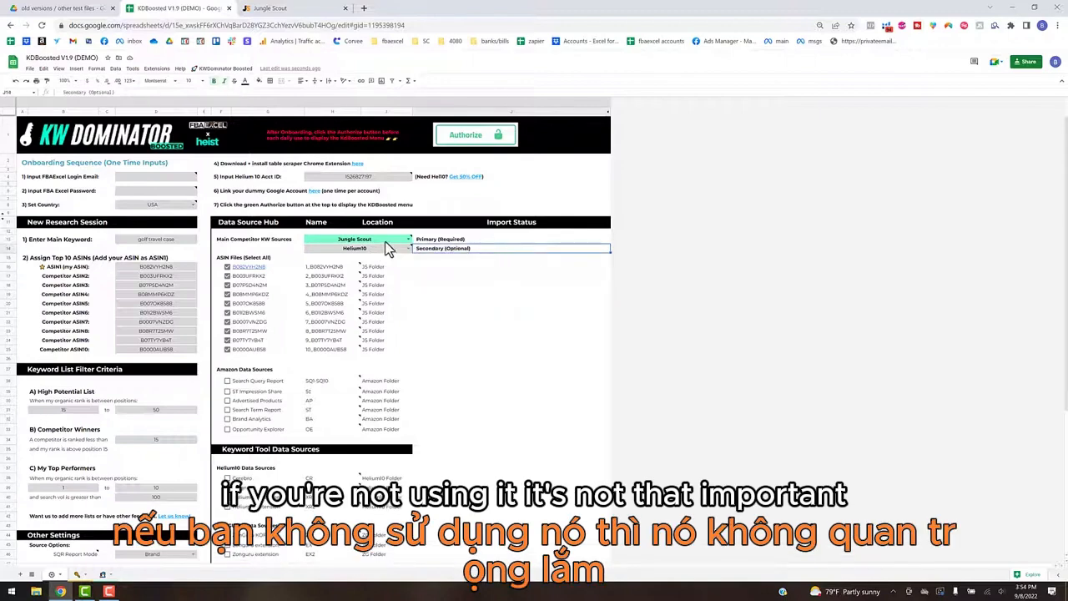
mouse_move(387, 245)
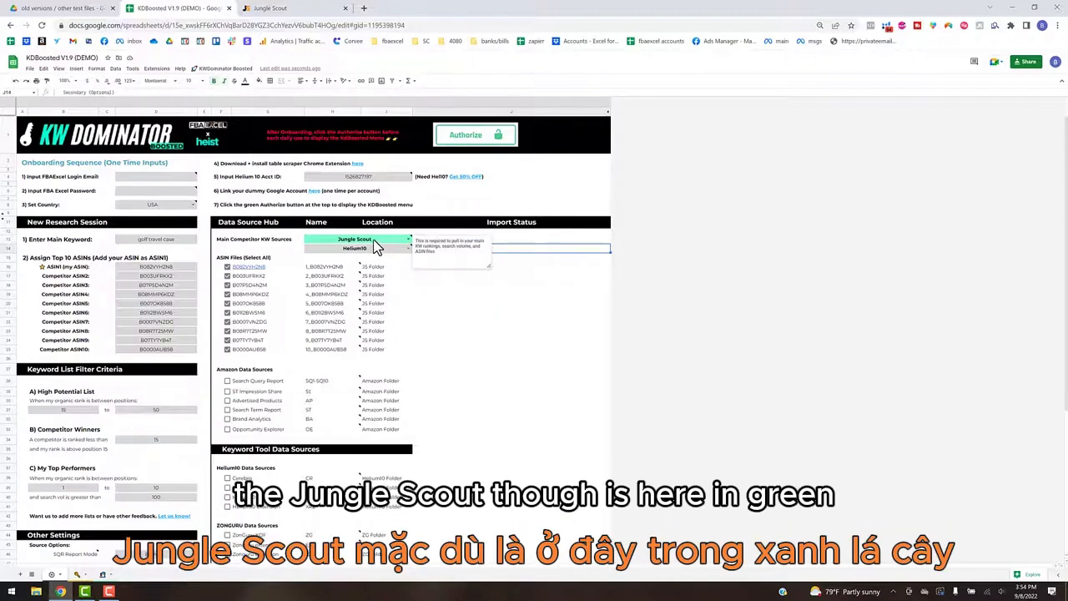
click(373, 242)
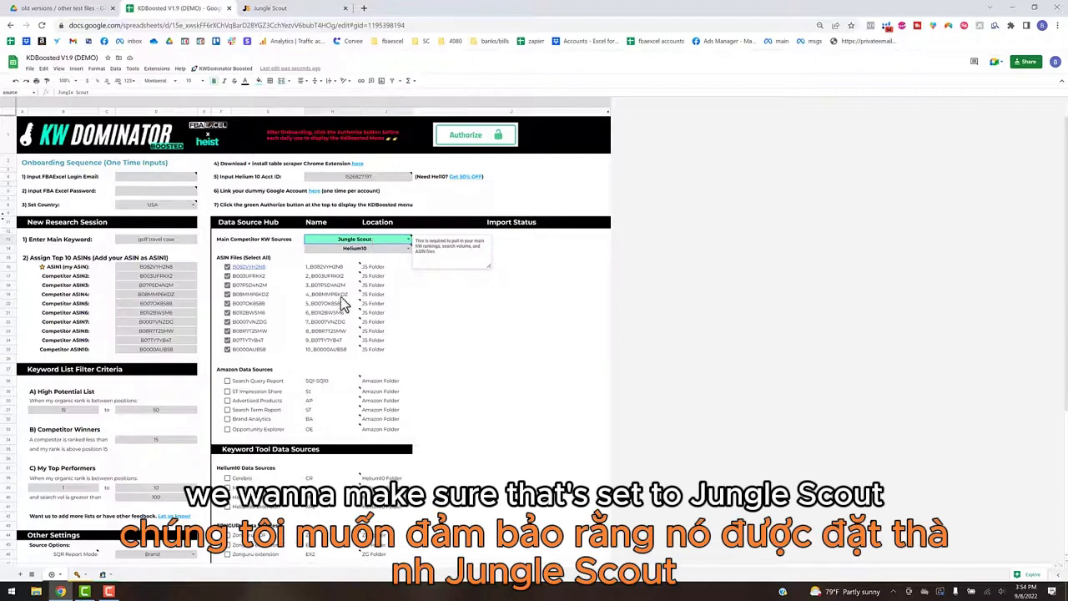
mouse_move(236, 272)
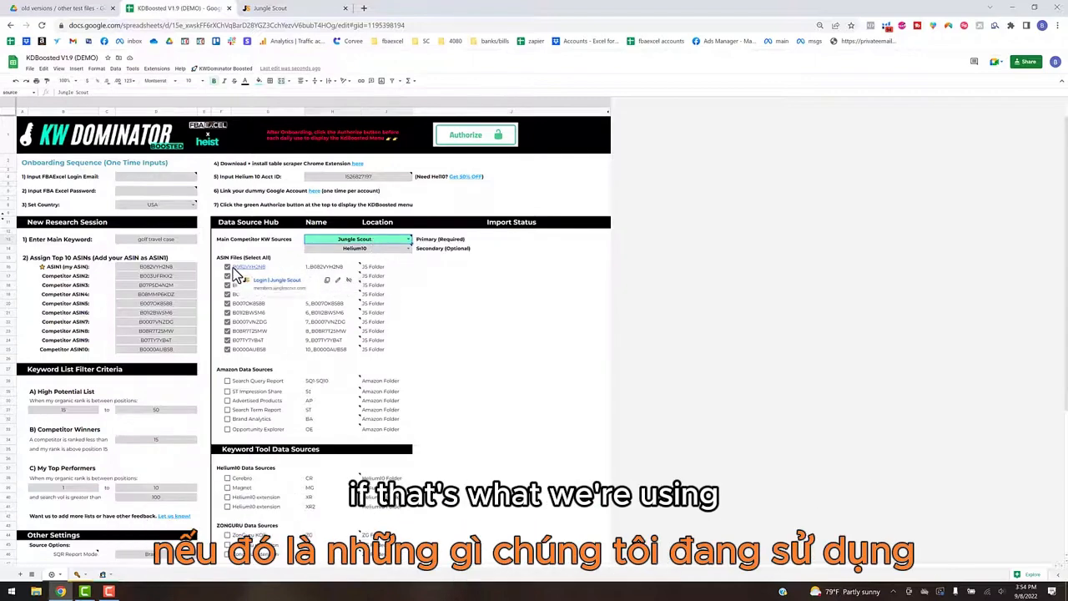
click(489, 305)
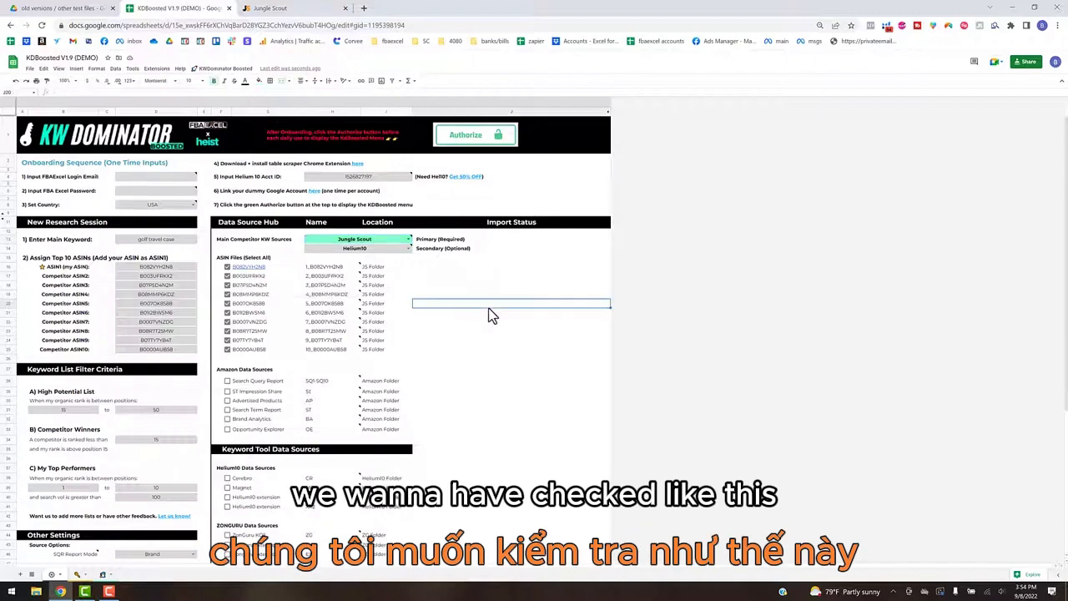
scroll(421, 386, down, 2)
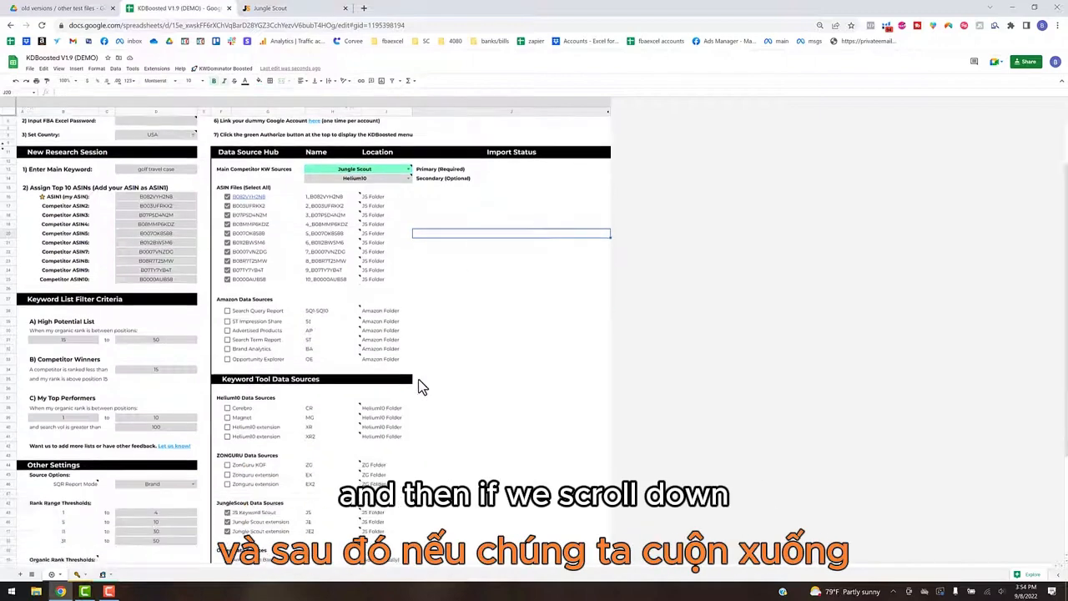
scroll(421, 386, down, 1)
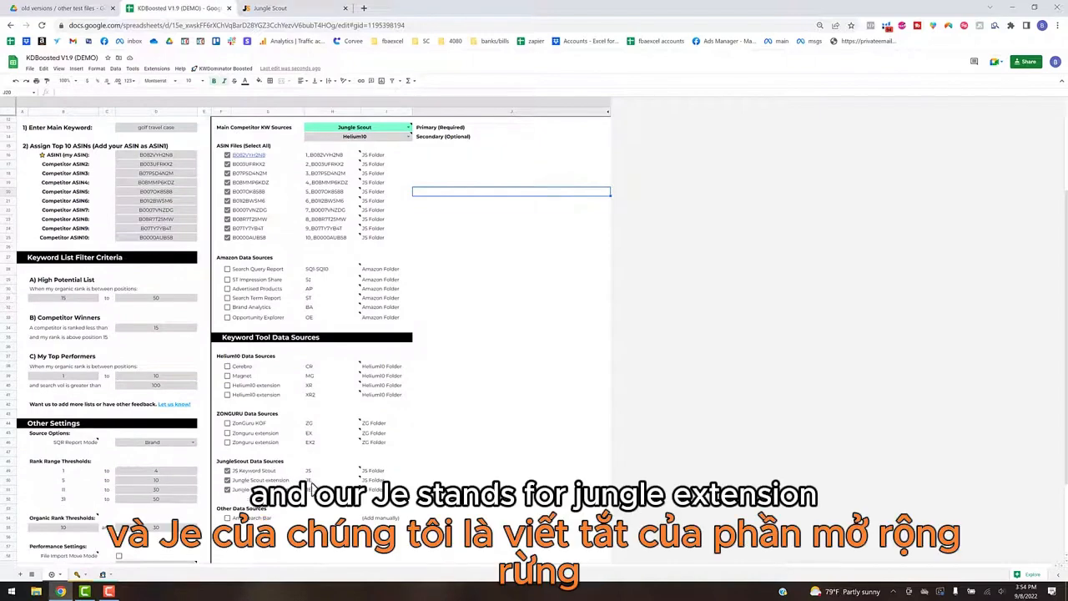
mouse_move(311, 486)
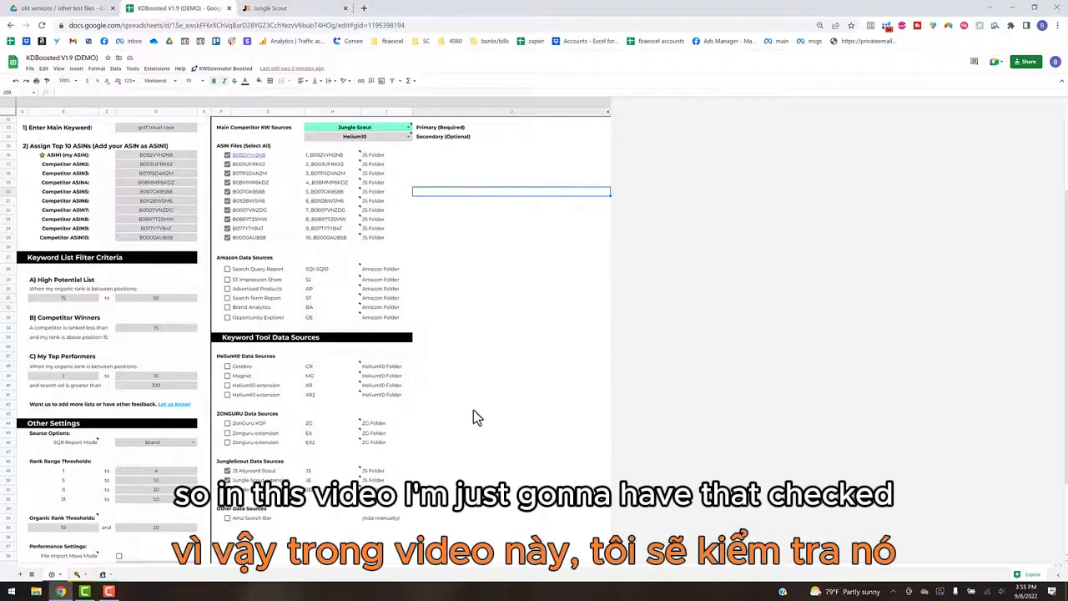
Run KWDominator Boosted's Download New Data operation and confirm that the sources are ready
scroll(494, 377, up, 3)
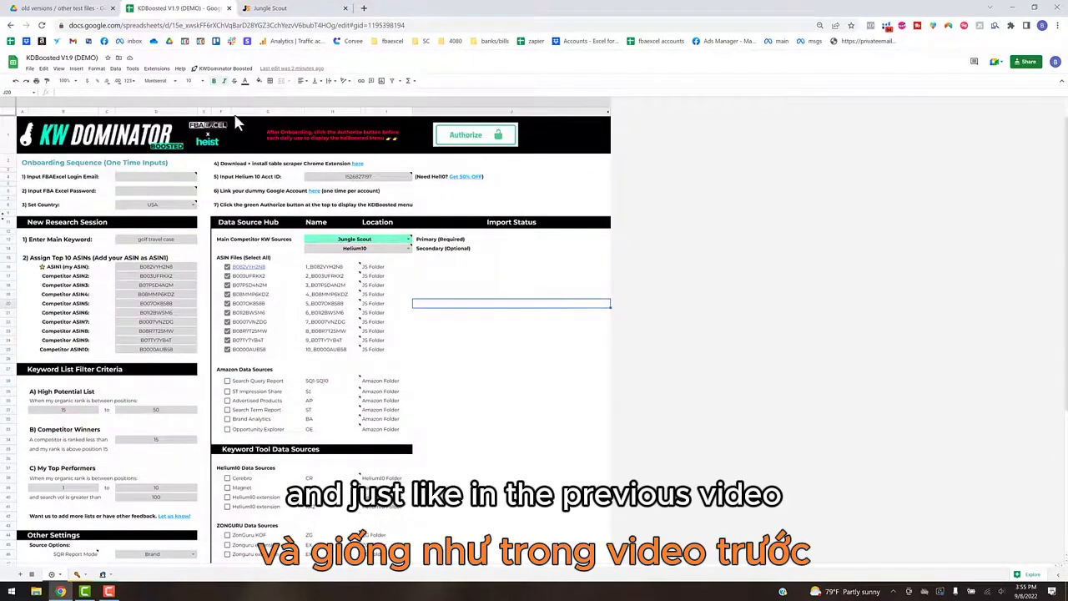
click(213, 69)
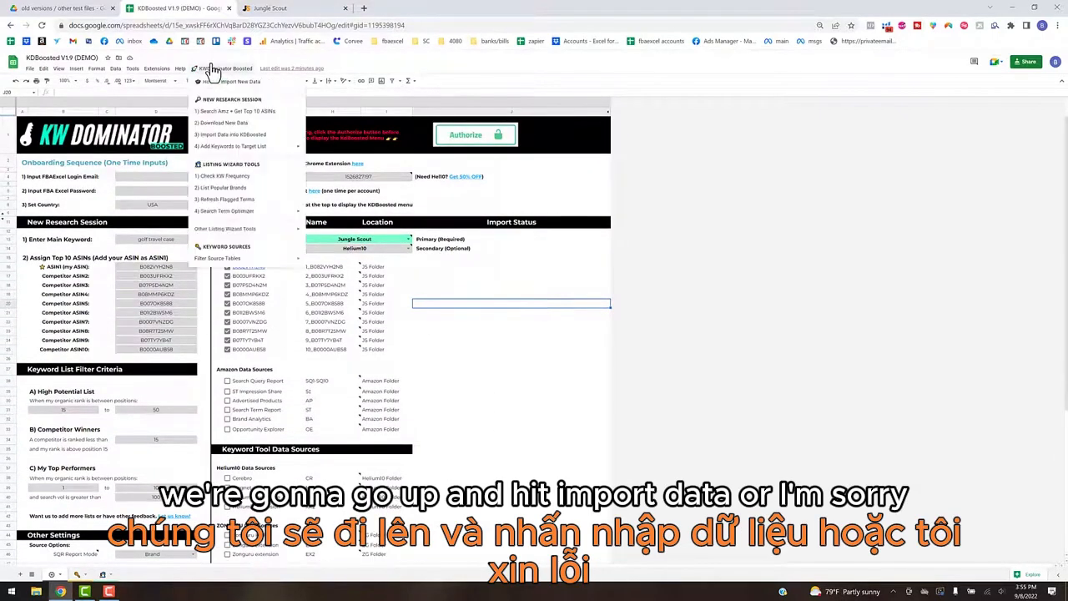
click(227, 123)
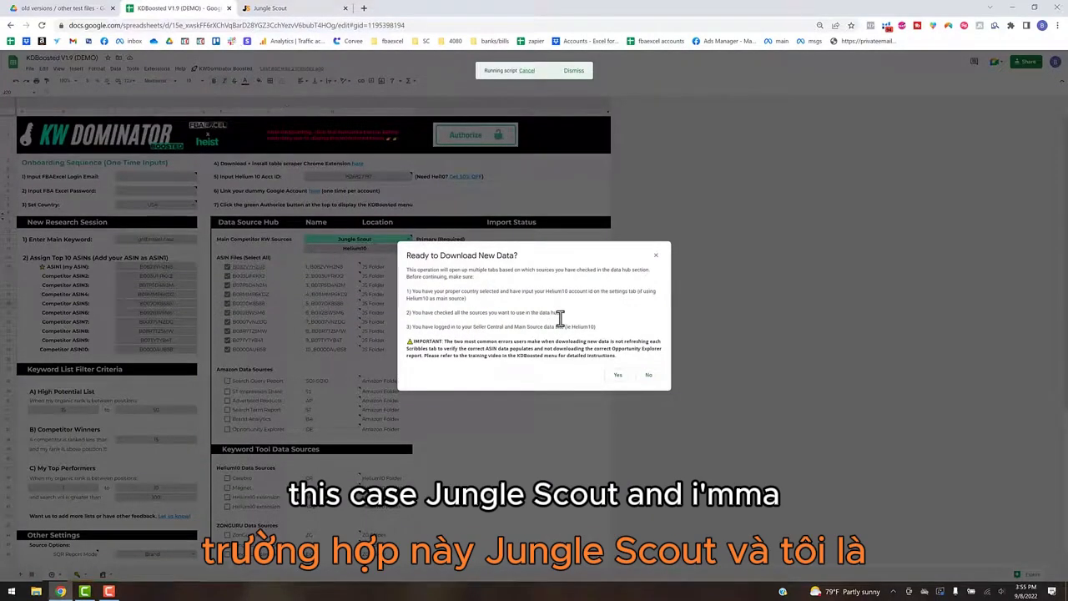
click(617, 379)
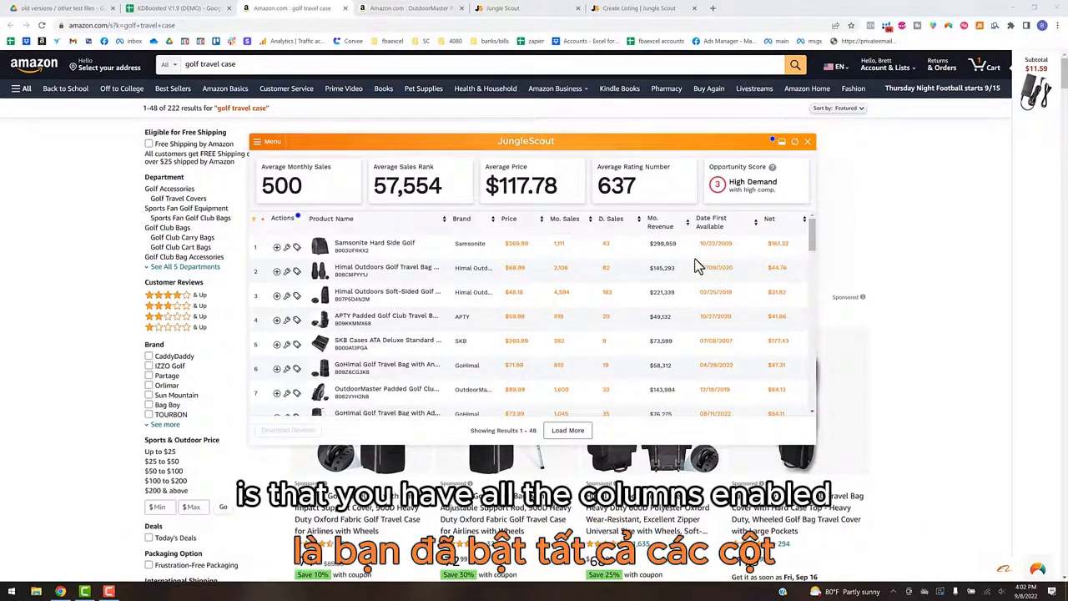
Check that every data point is enabled for Extension and Amazon Page in the JungleScout view settings, and apply them
click(260, 144)
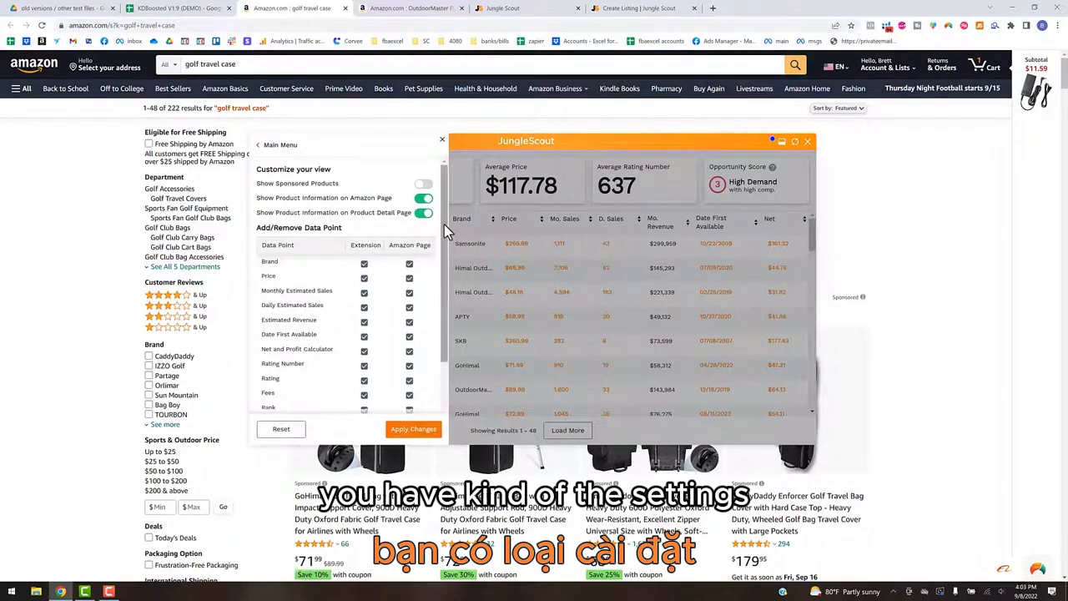
drag(444, 223, 443, 310)
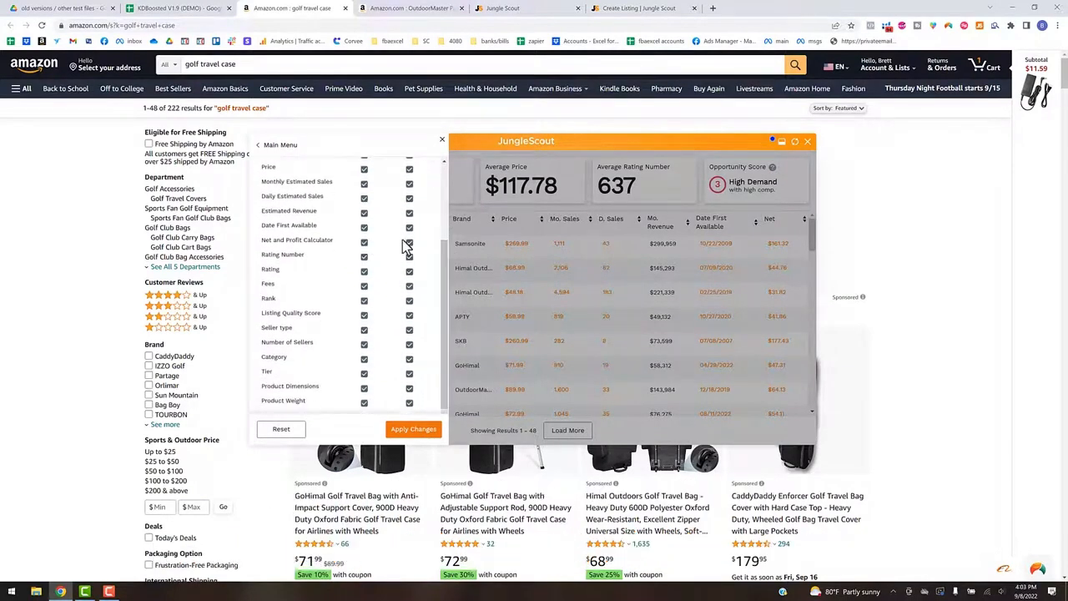
scroll(403, 244, up, 5)
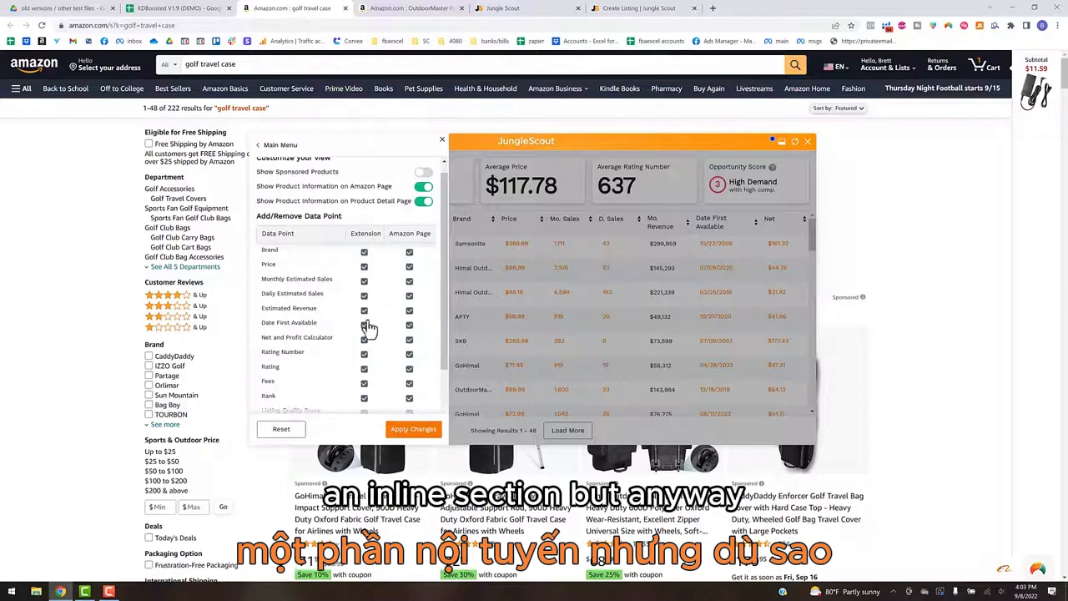
scroll(387, 315, down, 3)
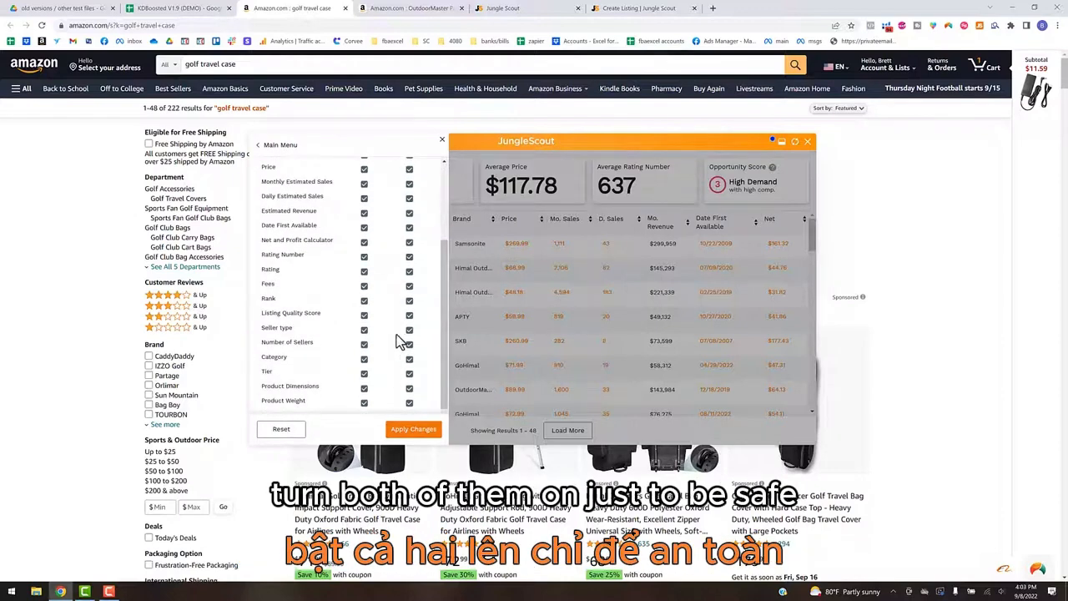
click(410, 432)
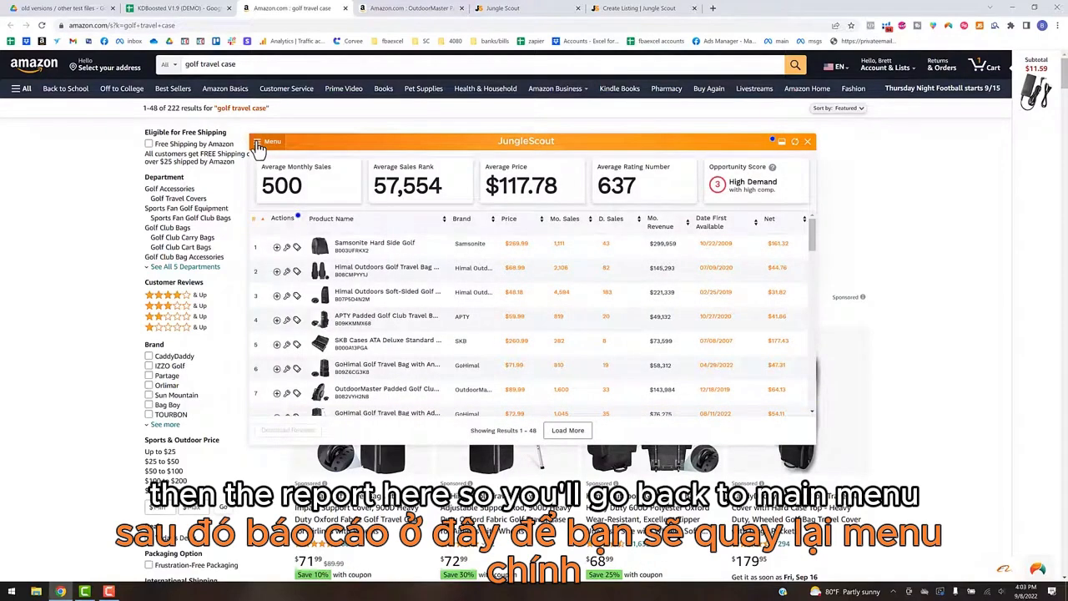
Prepare the golf travel case results CSV download as JE in the KW Sources - New JS folder, then cancel the save
click(258, 146)
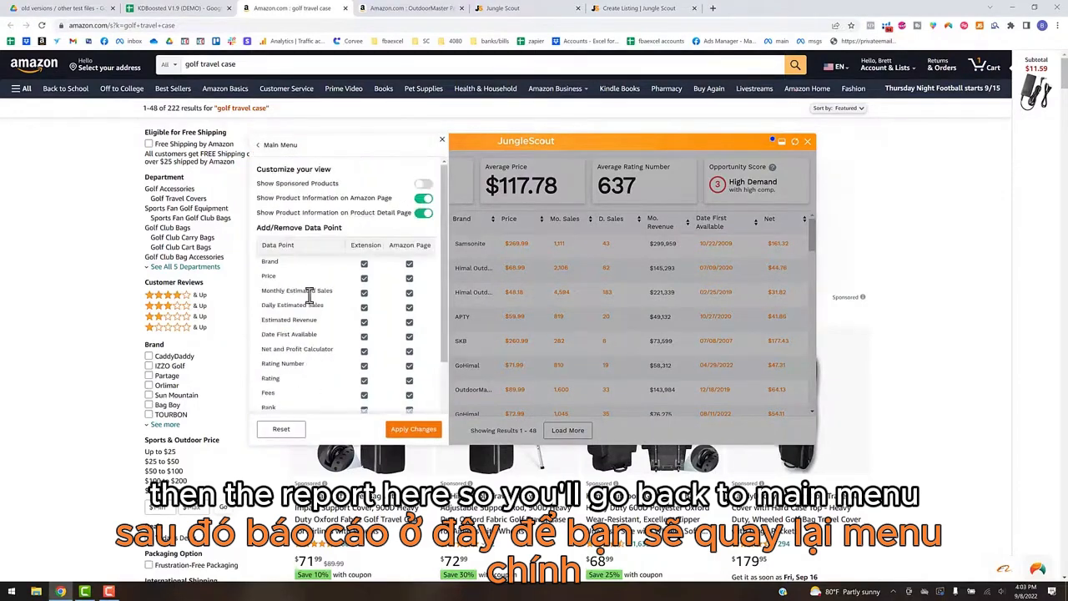
click(279, 146)
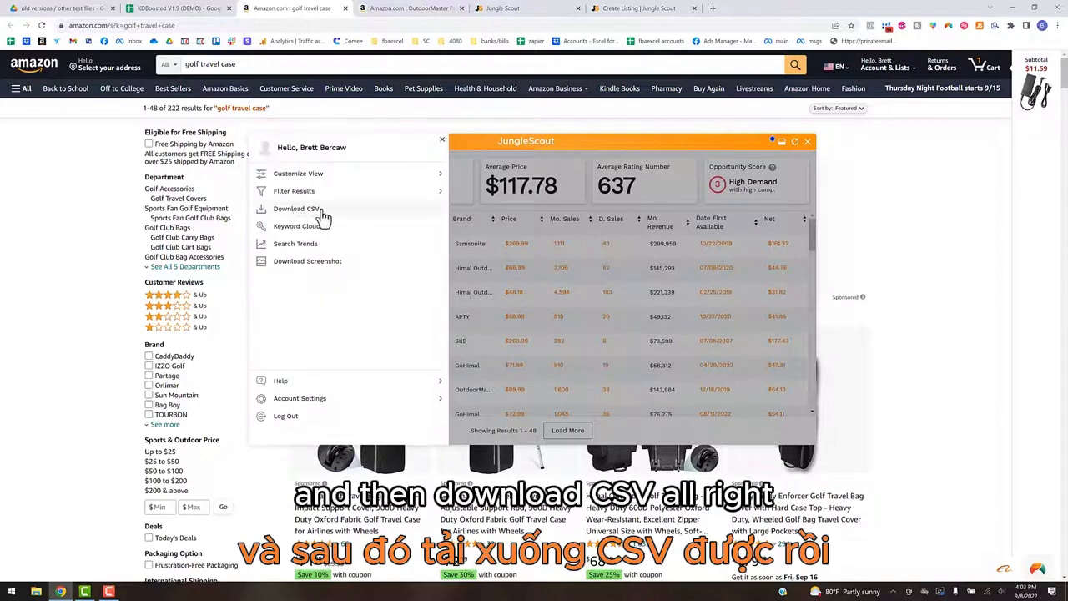
click(369, 215)
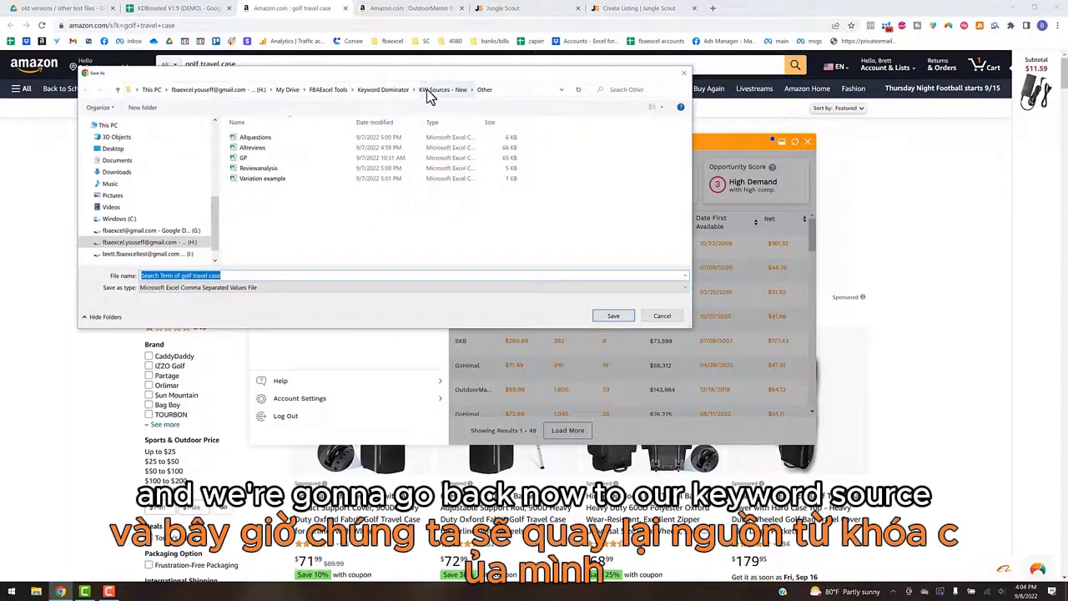
click(459, 94)
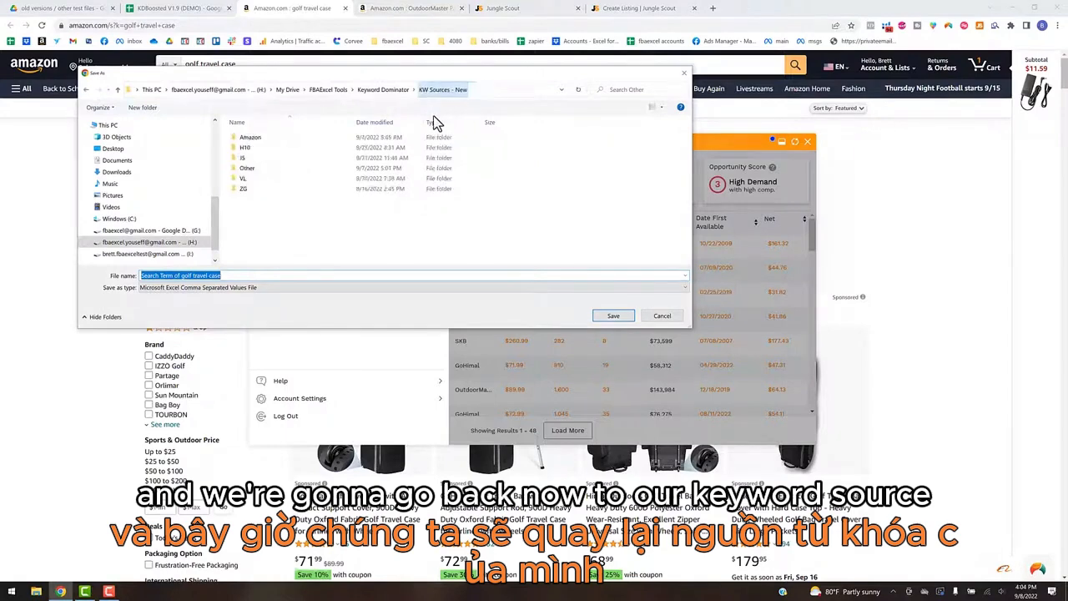
click(261, 161)
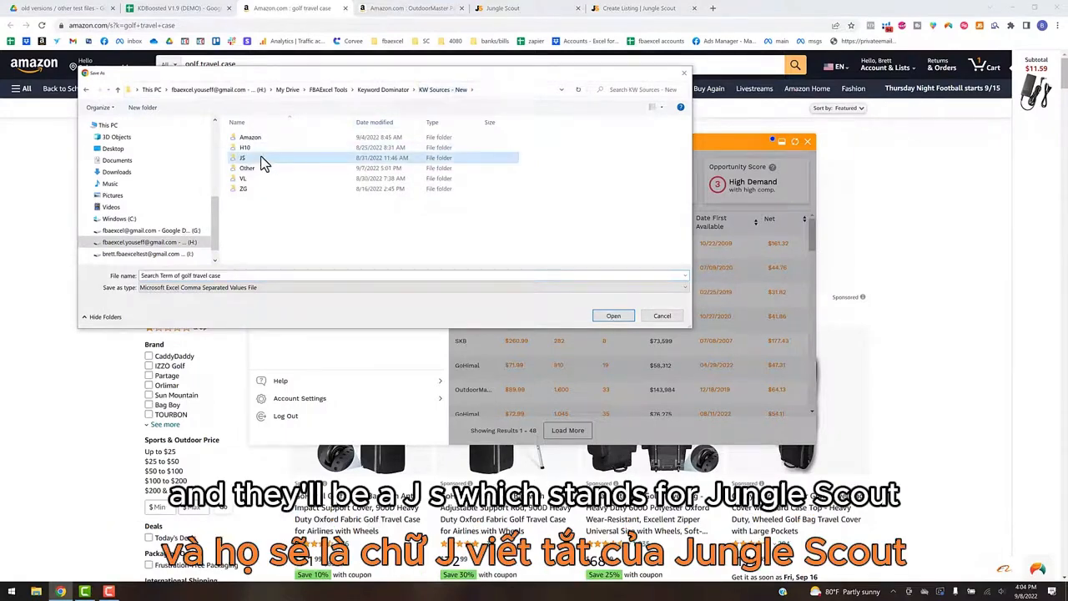
double_click(360, 161)
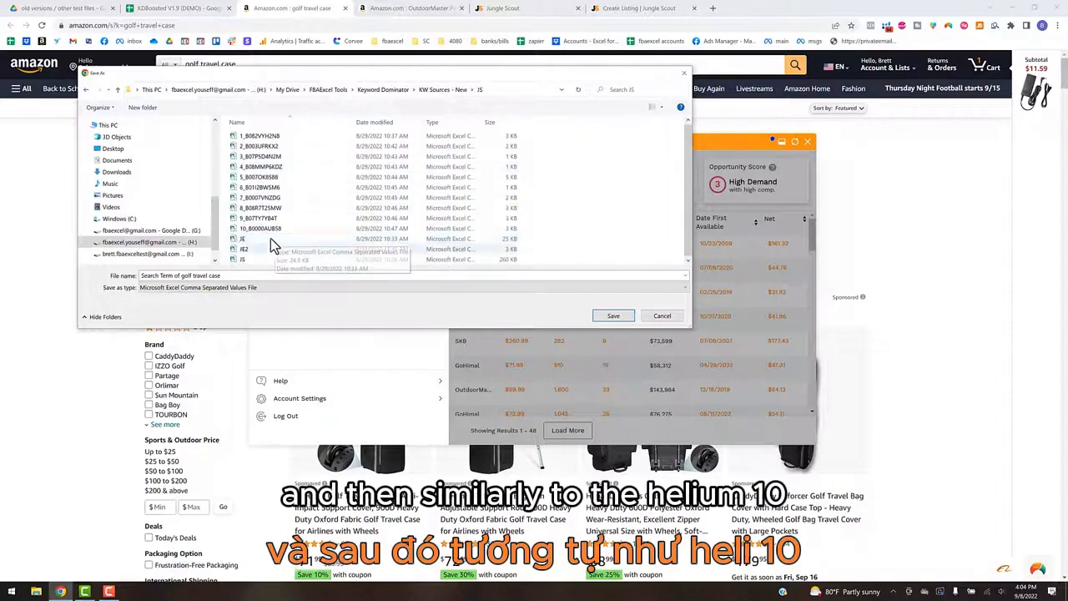
click(258, 241)
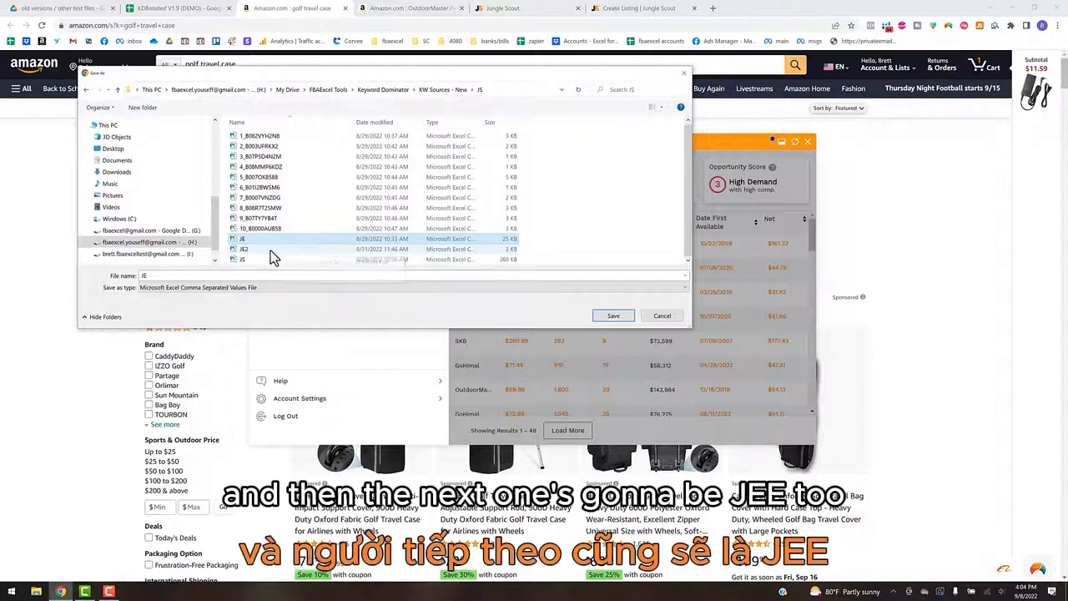
click(154, 277)
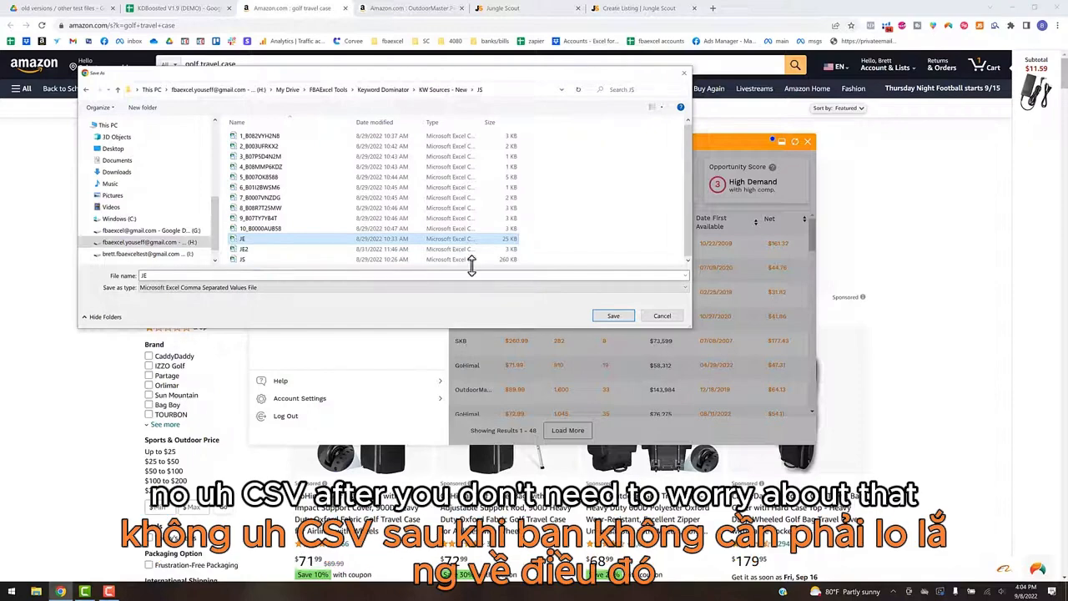
click(683, 74)
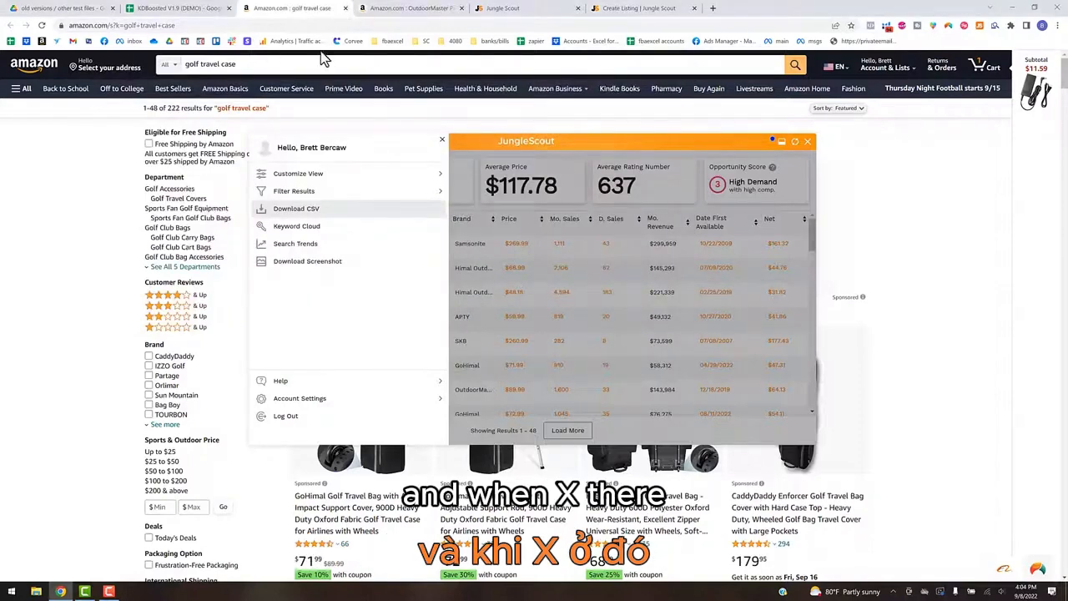
Close the Amazon search page, prepare the OutdoorMaster product's JungleScout CSV download as JE2, then cancel the save
click(345, 7)
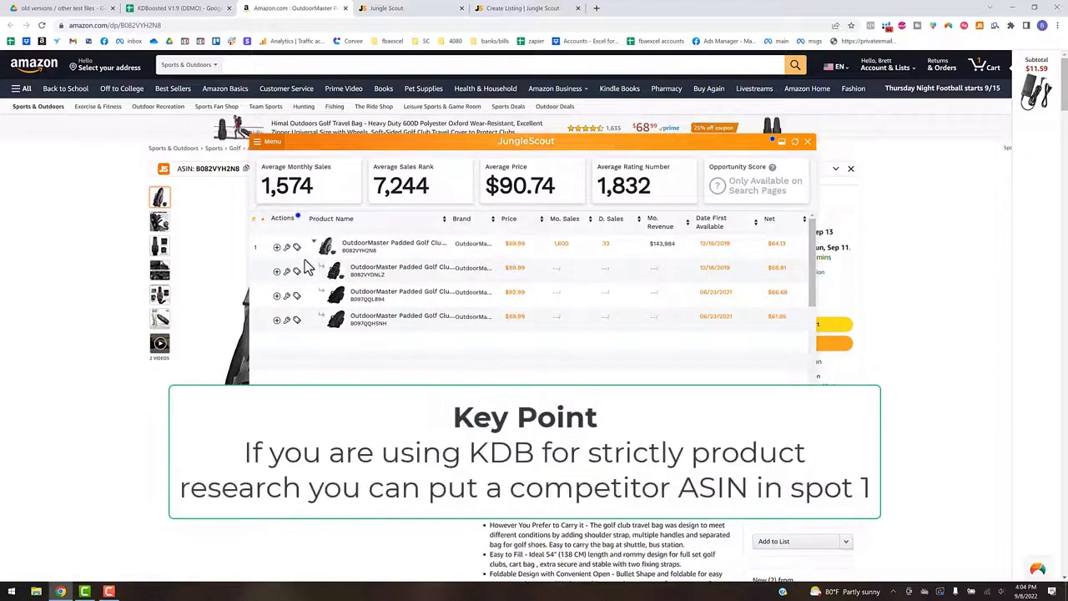
click(271, 141)
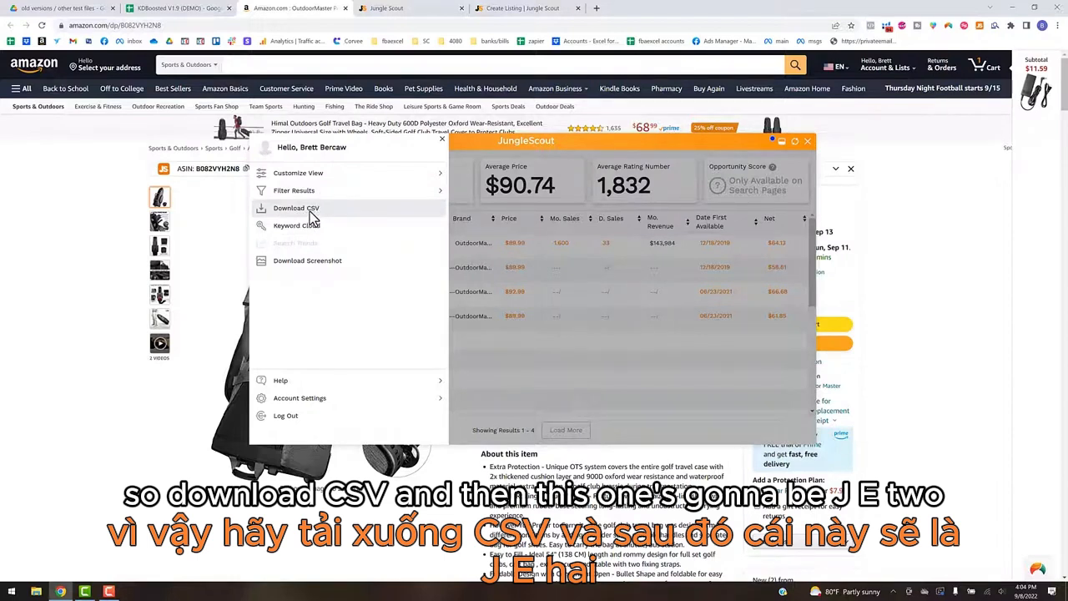
click(309, 210)
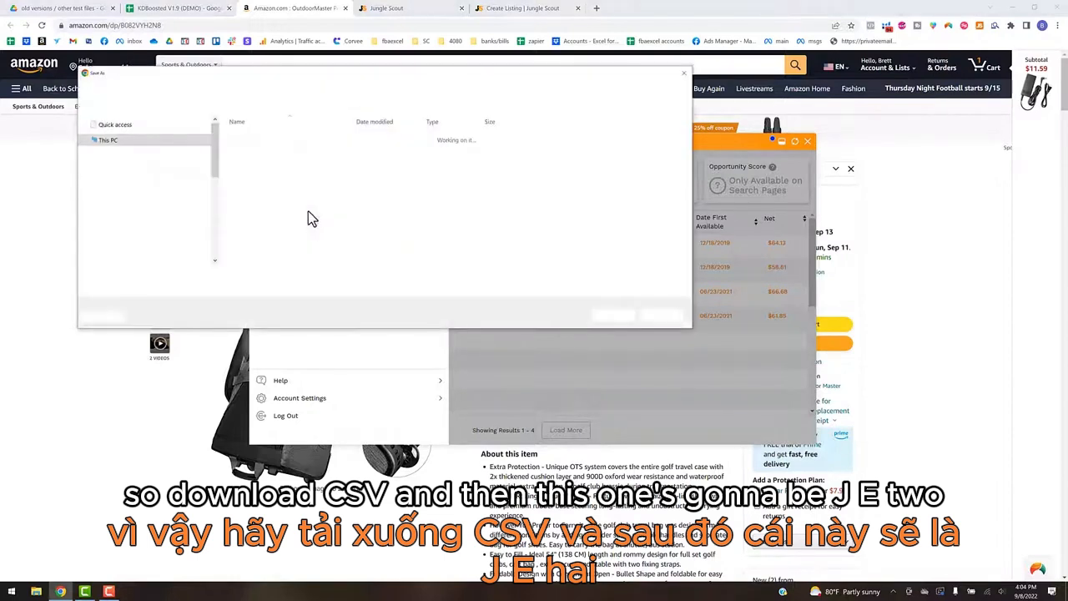
click(259, 252)
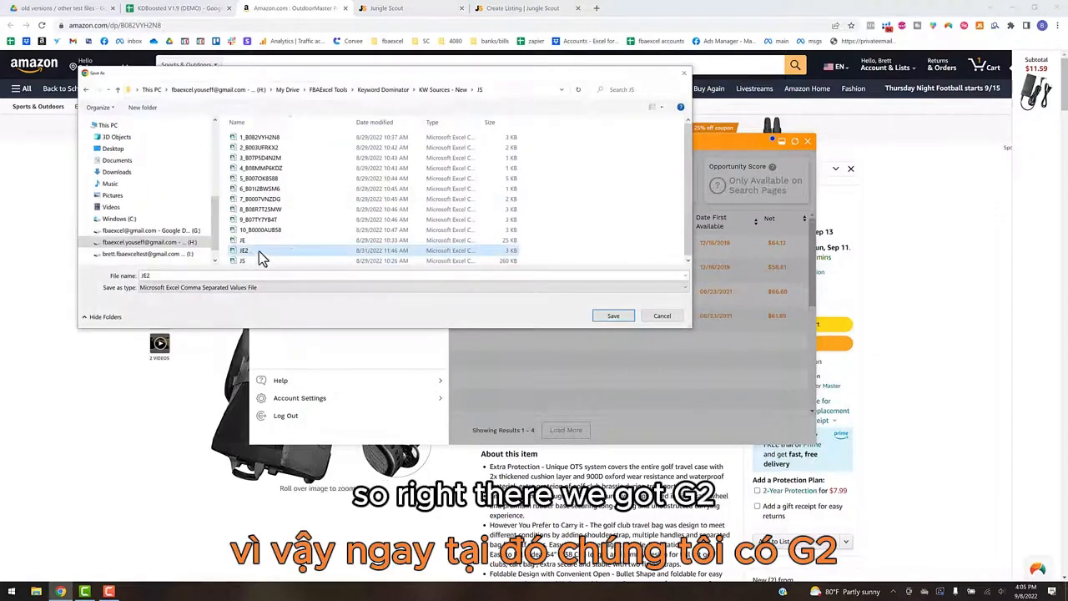
click(684, 73)
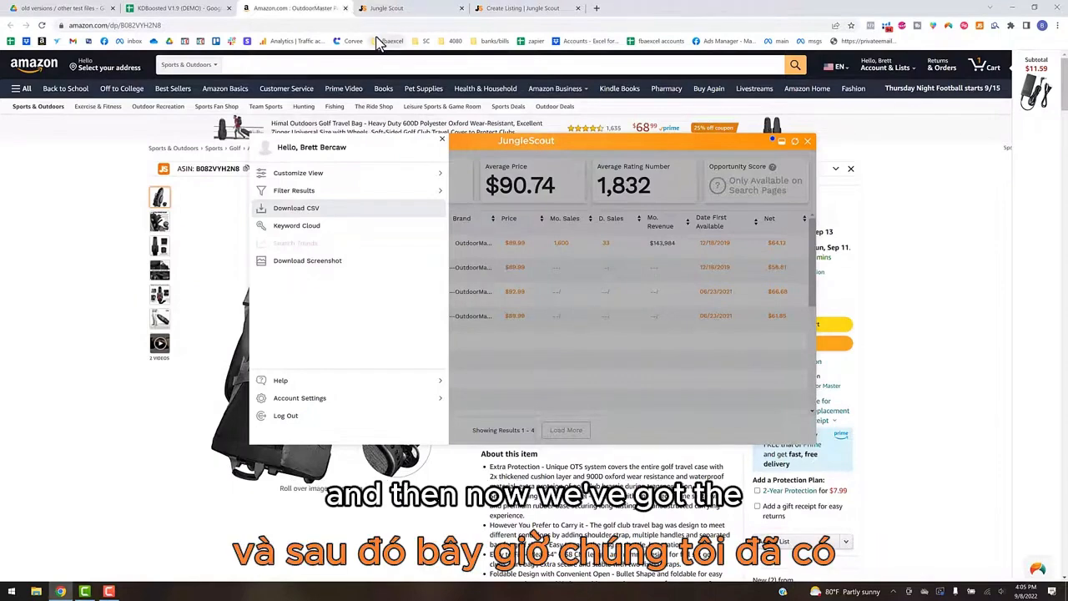
Close the Amazon product page and copy the ten ASINs in D16:D25 of the KDBoosted sheet
key(ctrl+w)
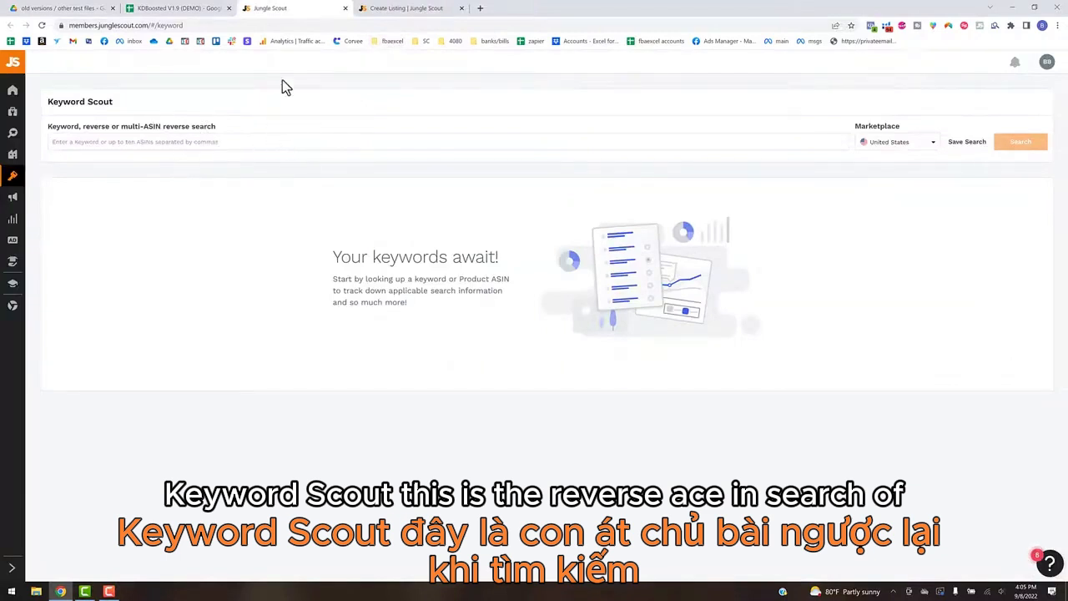
click(187, 13)
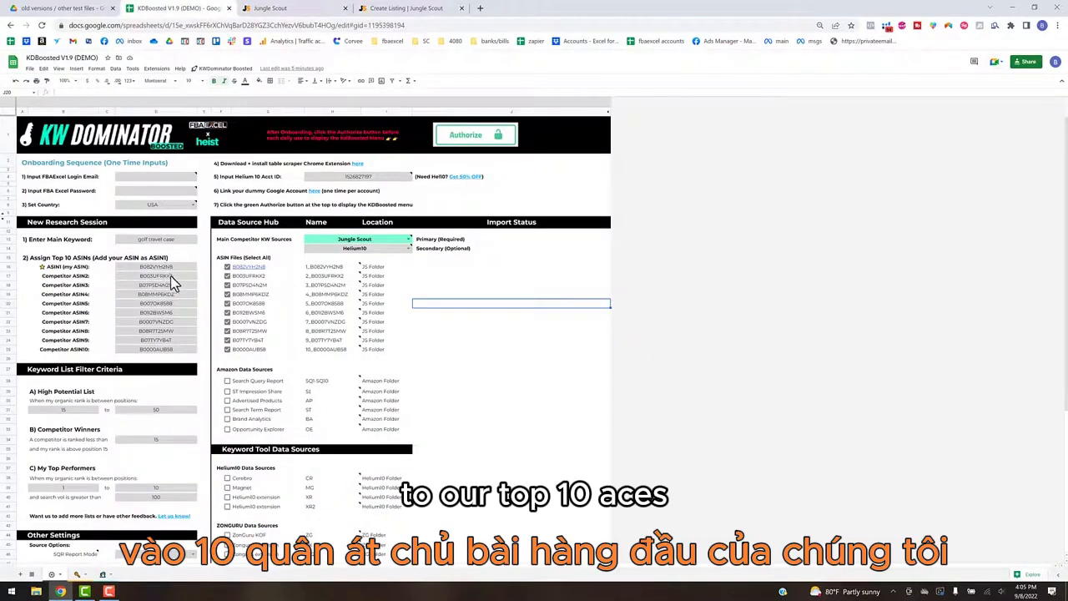
drag(171, 276, 201, 354)
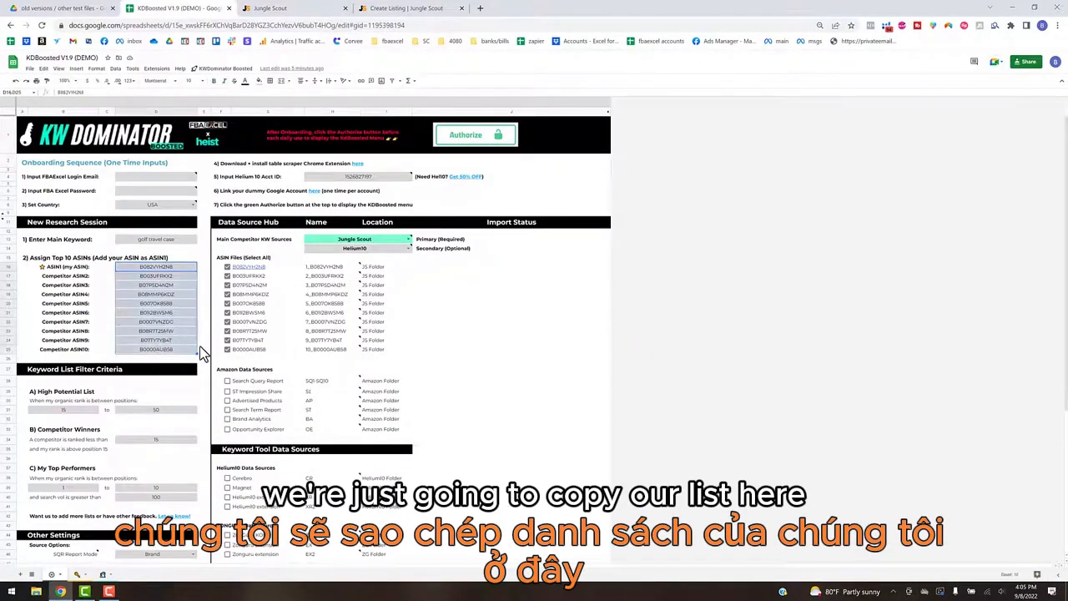
key(ctrl+c)
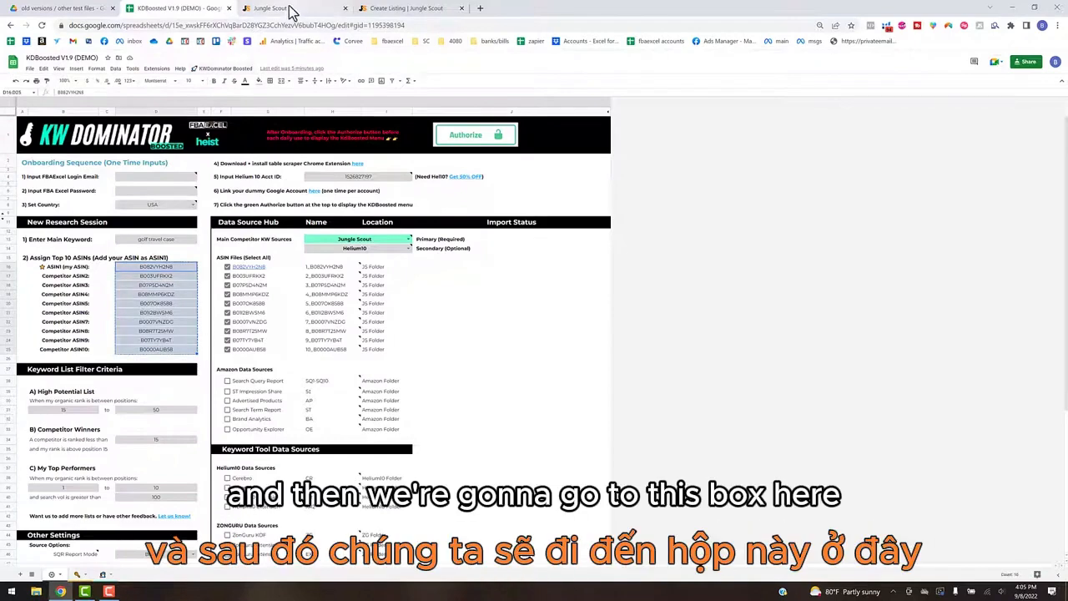
Run a Keyword Scout multi-ASIN reverse search on the ten copied ASINs in the United States marketplace
click(325, 8)
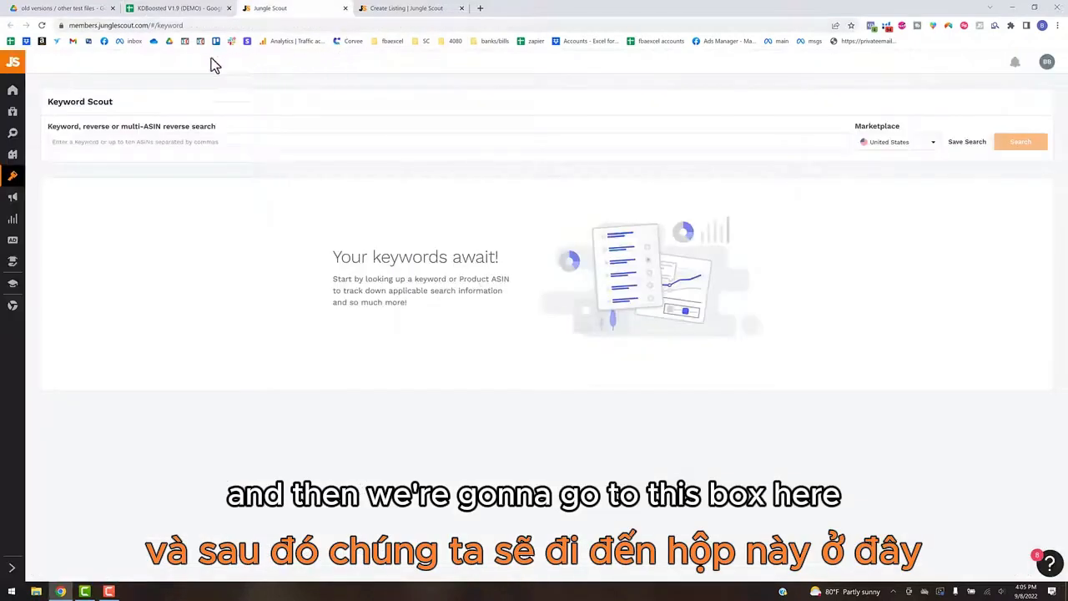
click(147, 146)
key(ctrl+v)
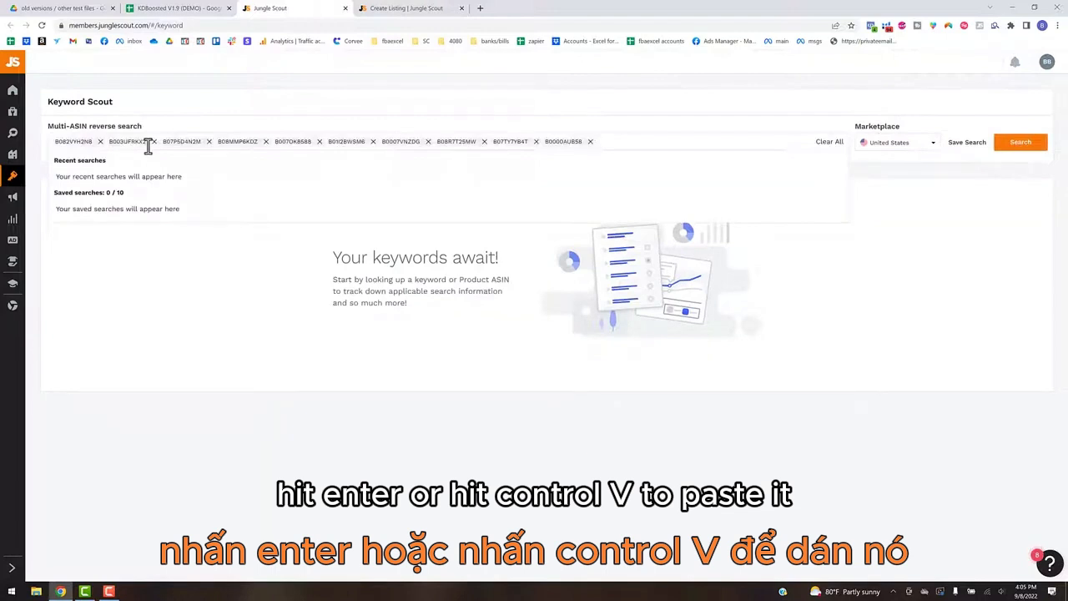
click(865, 164)
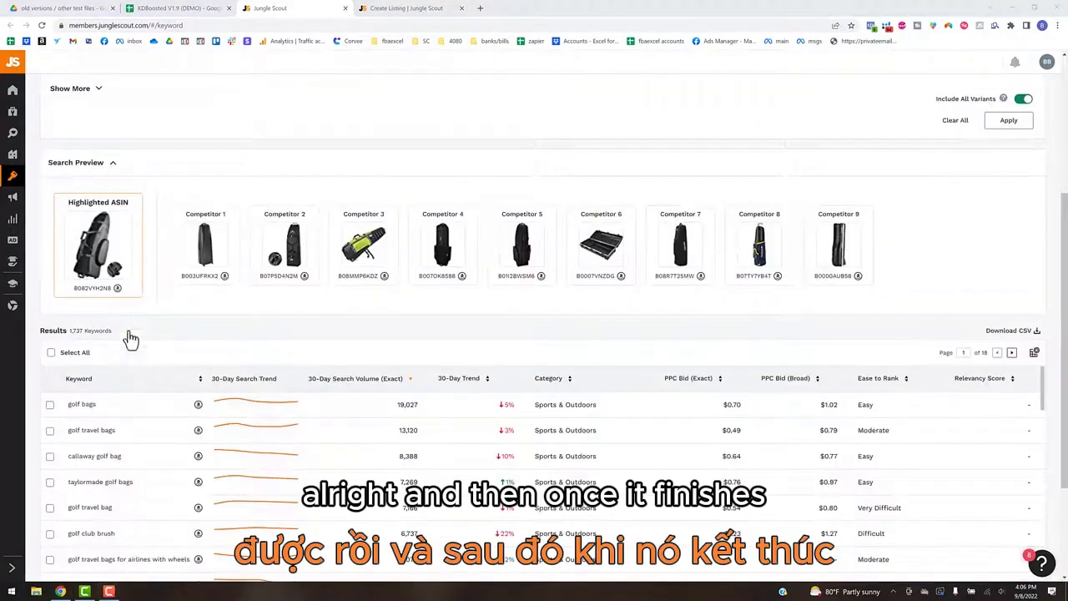
mouse_move(83, 338)
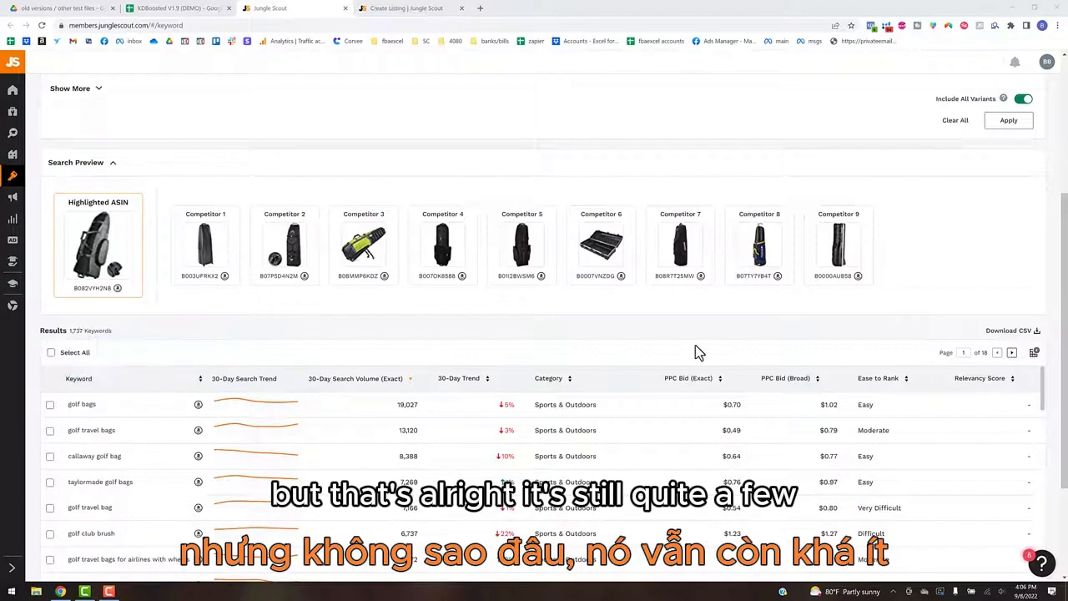
scroll(457, 334, up, 1)
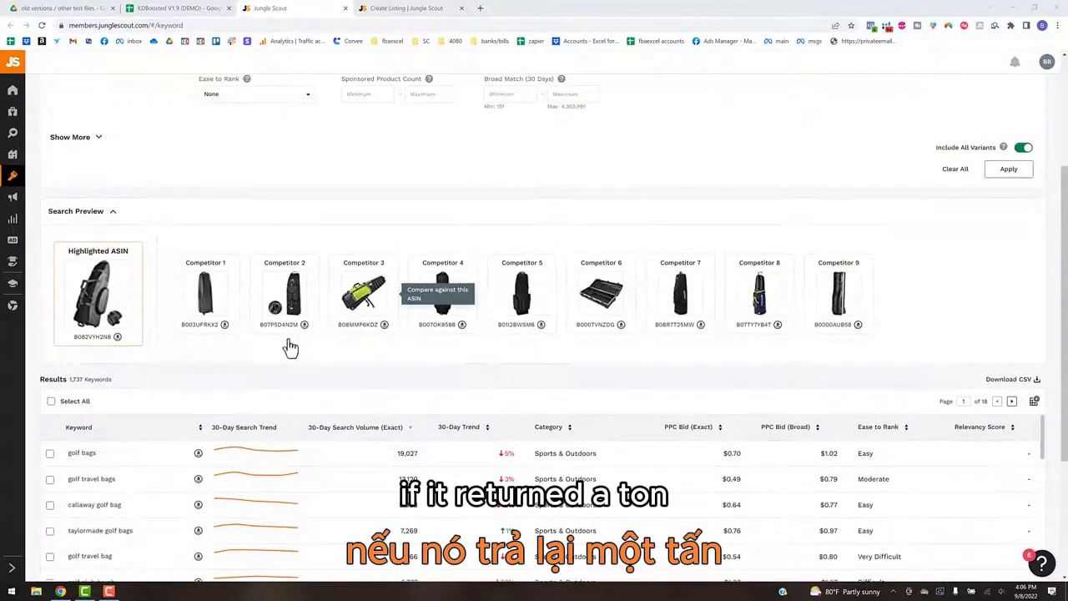
scroll(289, 346, up, 2)
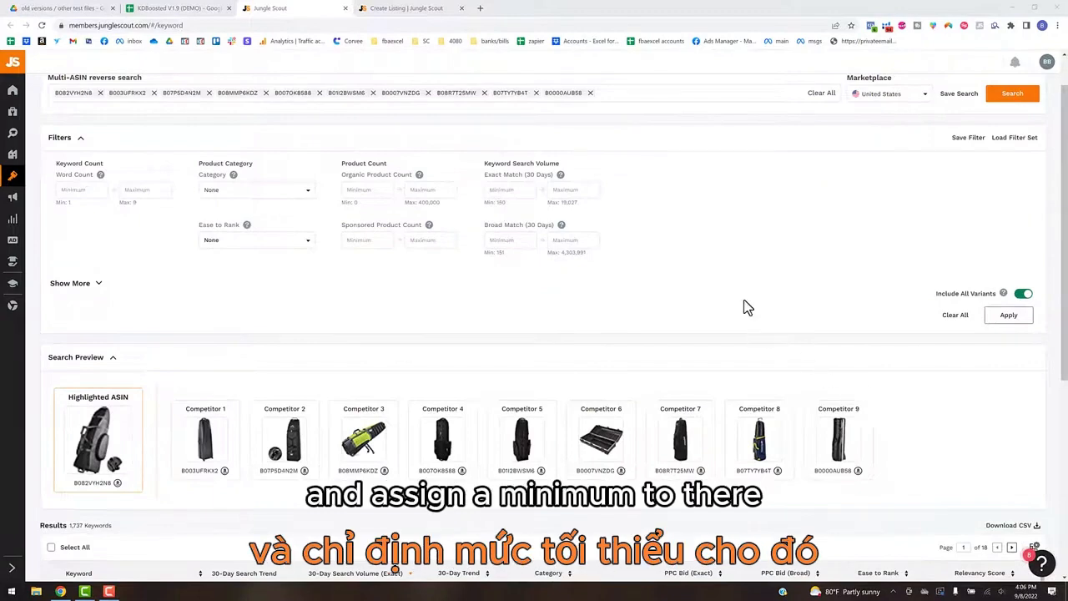
scroll(846, 425, down, 1)
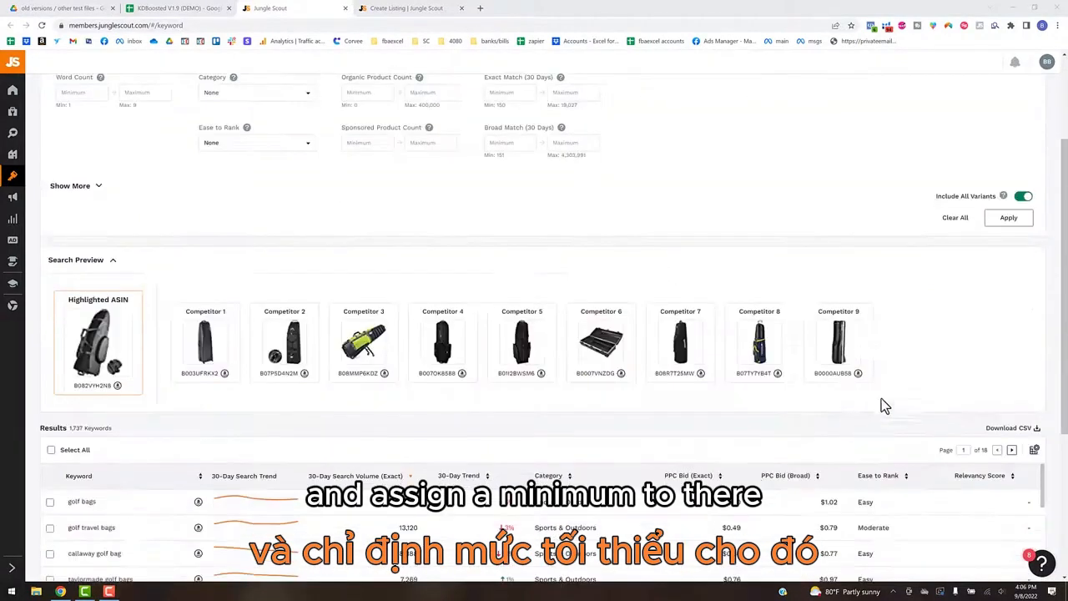
mouse_move(84, 431)
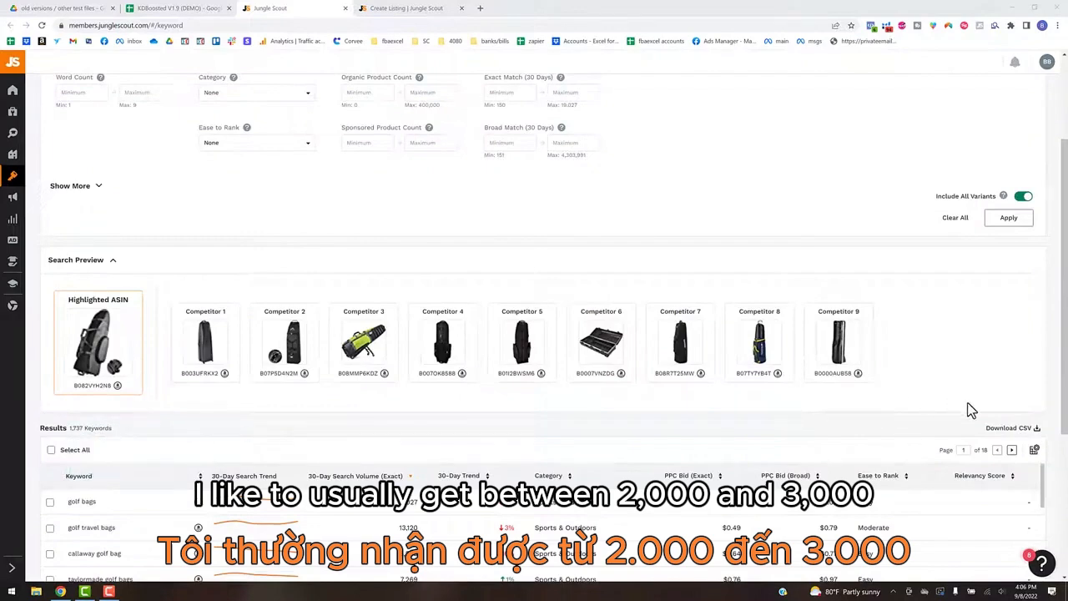
Enable every remaining column for the Keyword Scout results, from 90-Day Trend through Relative Sponsored Position, and save the column settings
click(1034, 450)
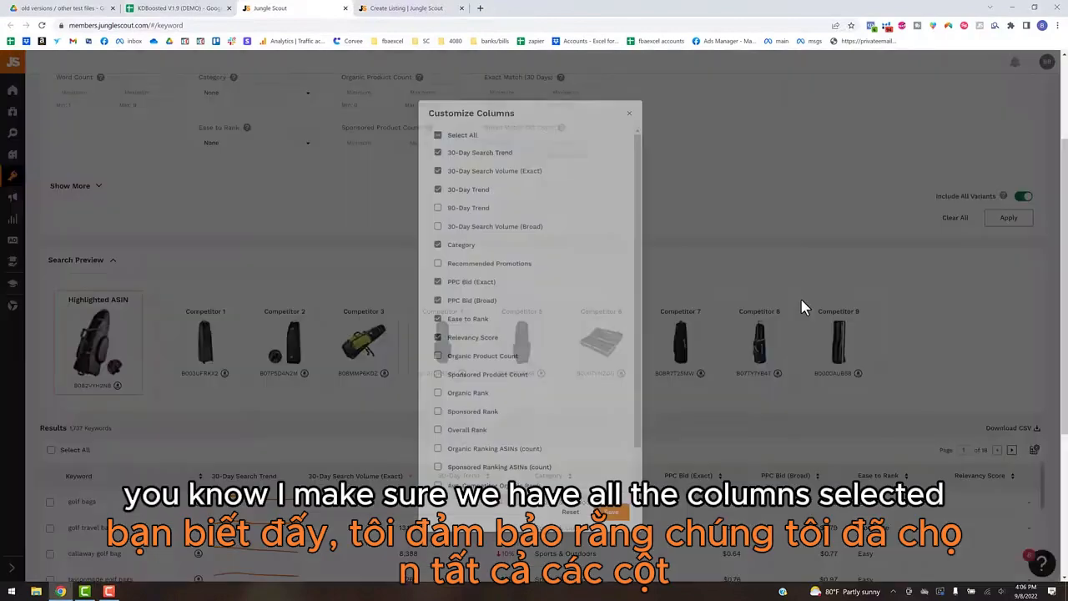
scroll(484, 196, up, 2)
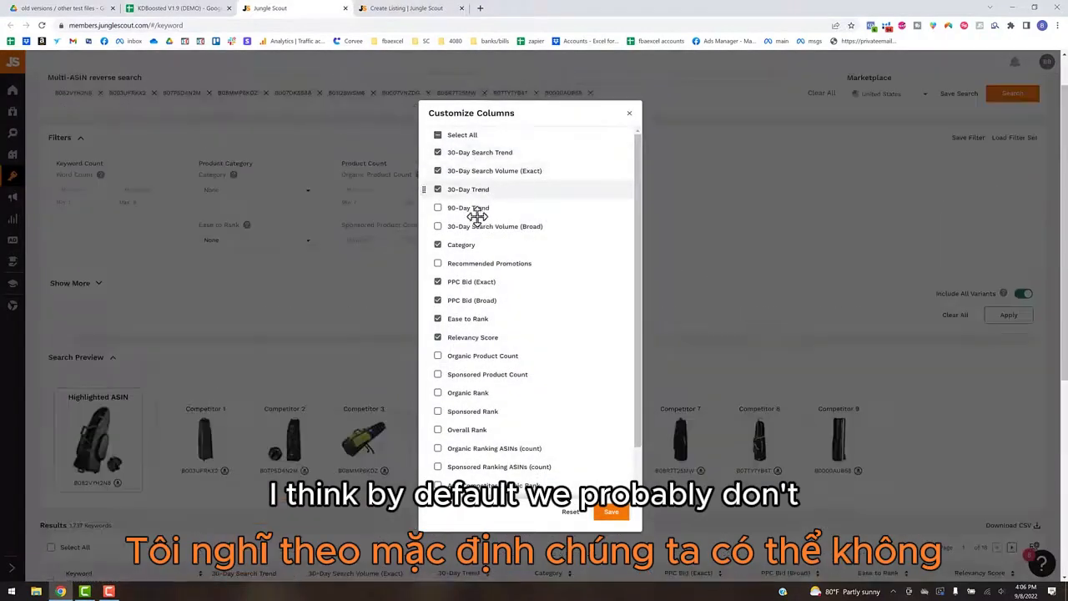
click(438, 208)
click(438, 226)
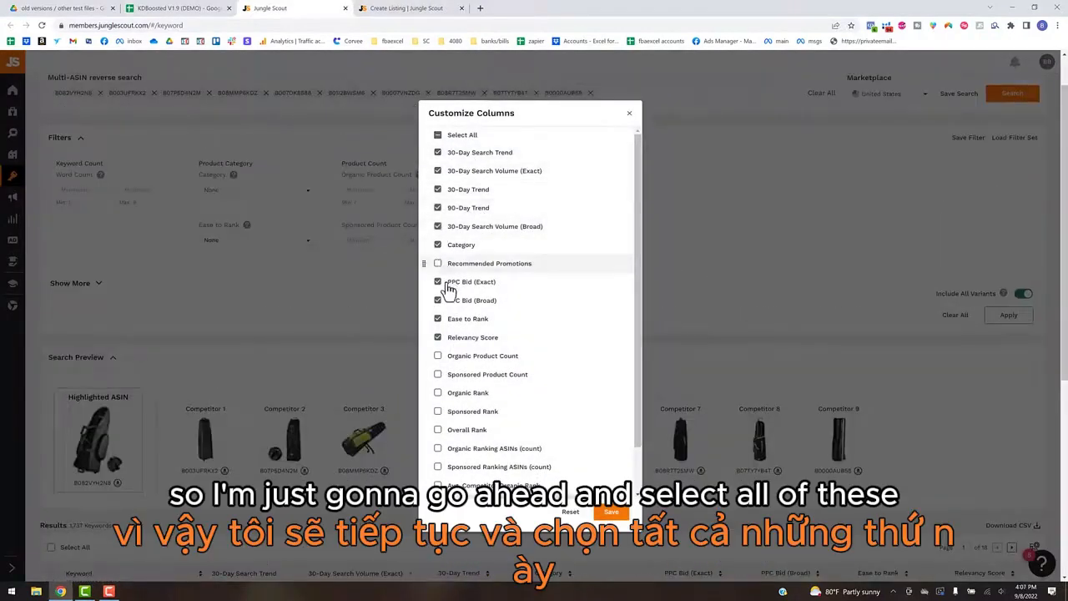
click(438, 263)
click(438, 356)
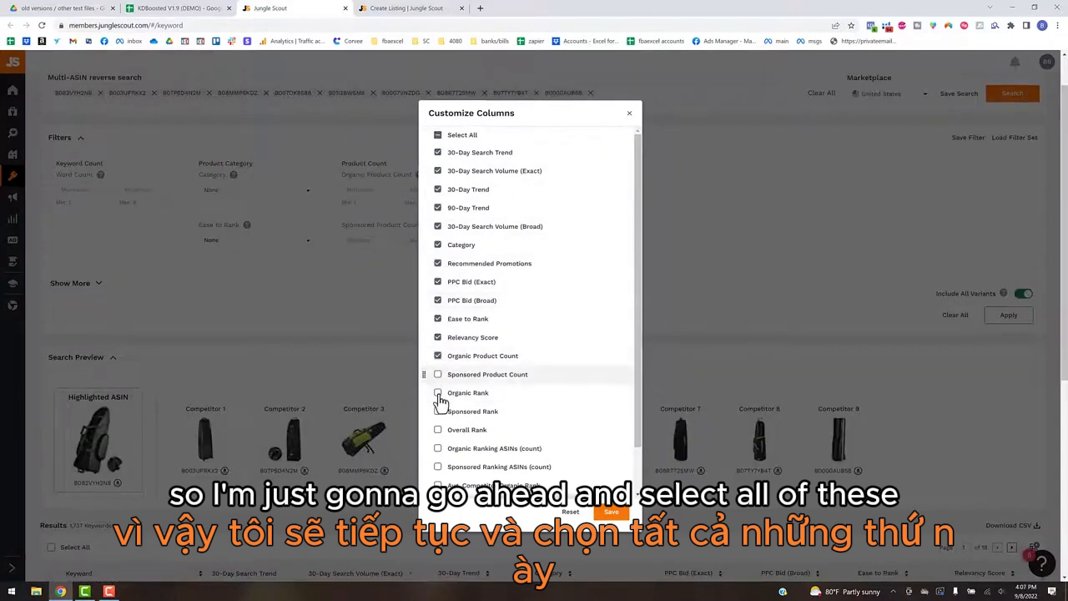
click(438, 393)
click(438, 411)
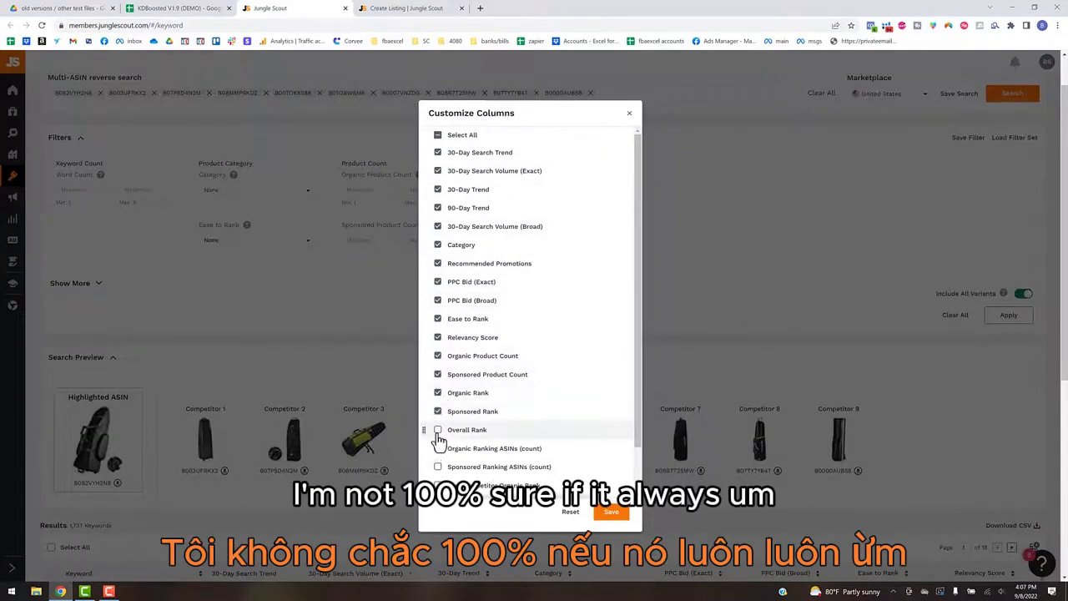
click(438, 431)
click(438, 449)
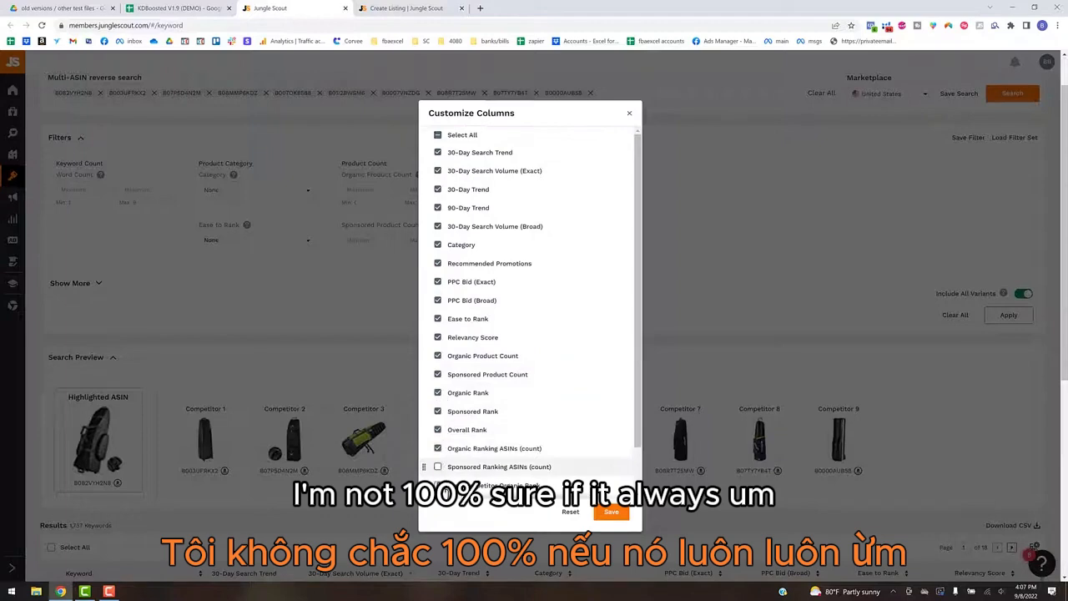
click(438, 466)
scroll(501, 398, down, 1)
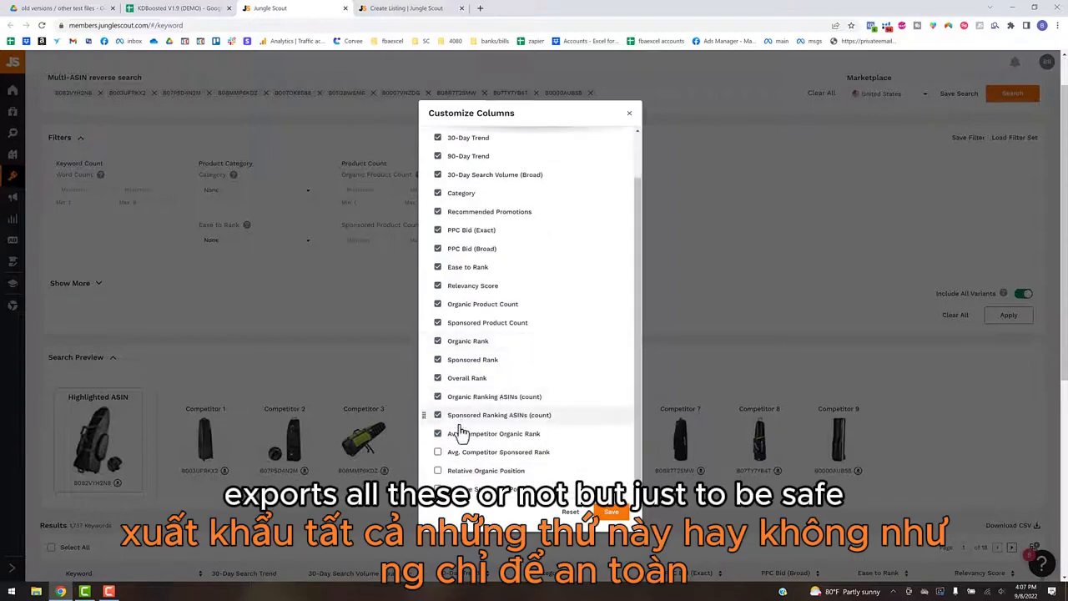
click(438, 452)
click(438, 469)
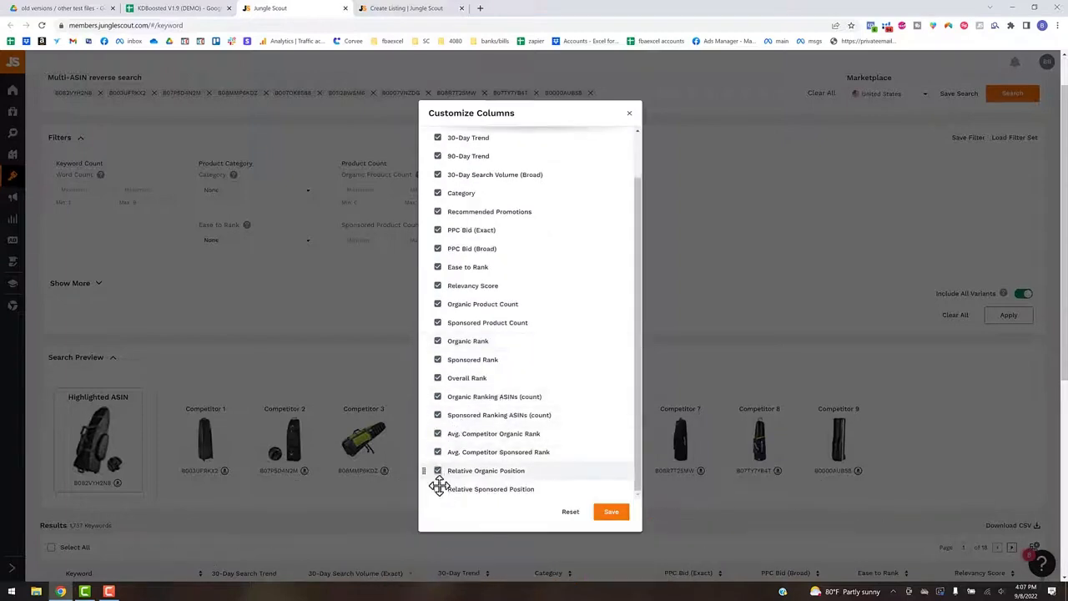
click(438, 488)
scroll(518, 374, down, 2)
scroll(584, 269, up, 1)
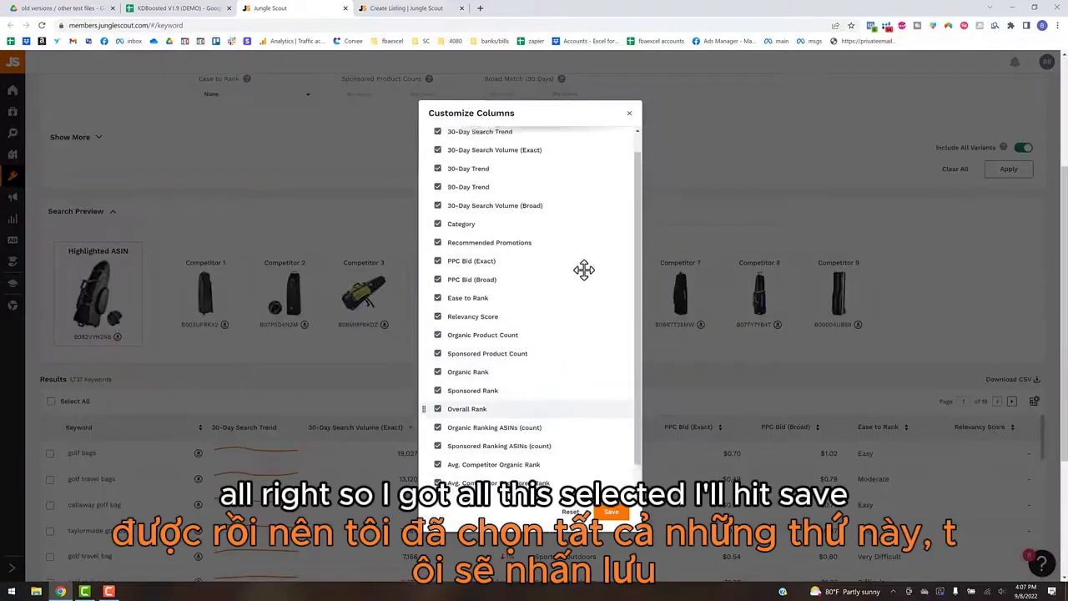
scroll(584, 268, up, 3)
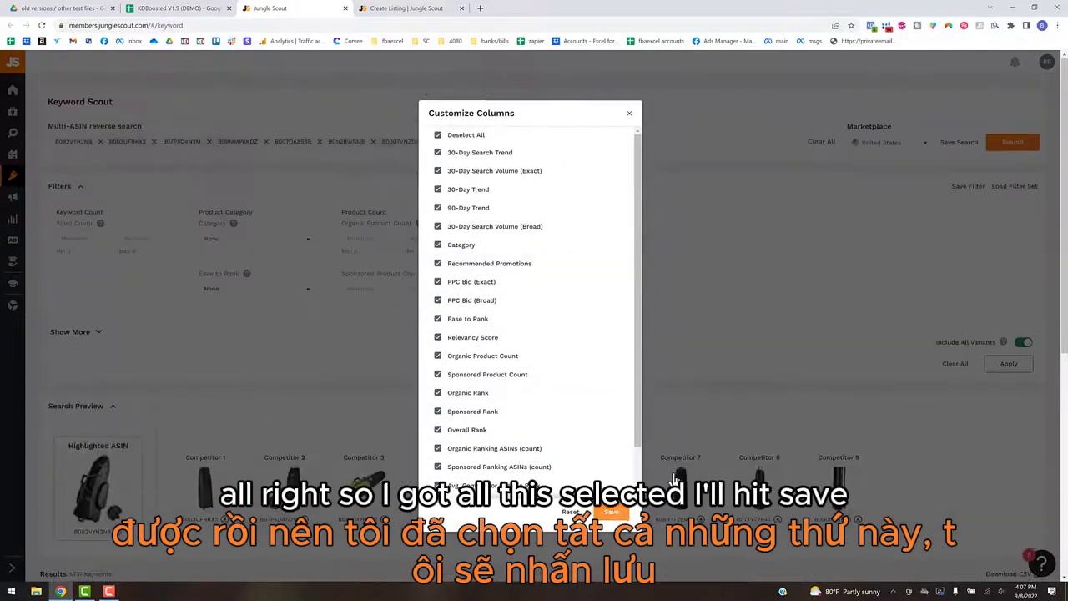
click(611, 511)
Prepare the Keyword Scout CSV download as JS in the KW Sources - New JS folder, then cancel the save
scroll(859, 393, down, 3)
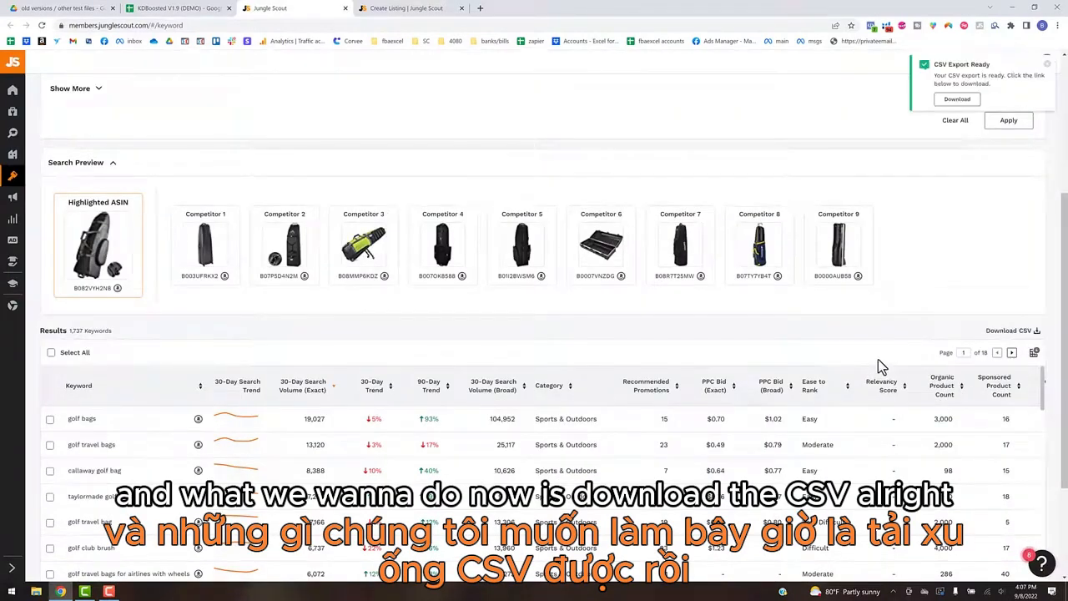
click(957, 99)
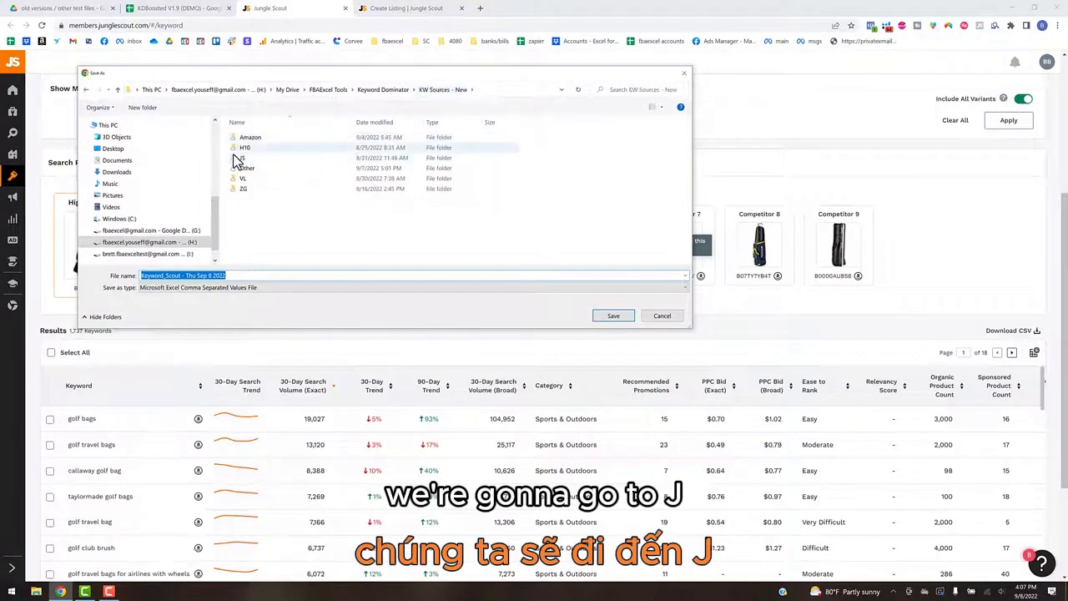
click(243, 157)
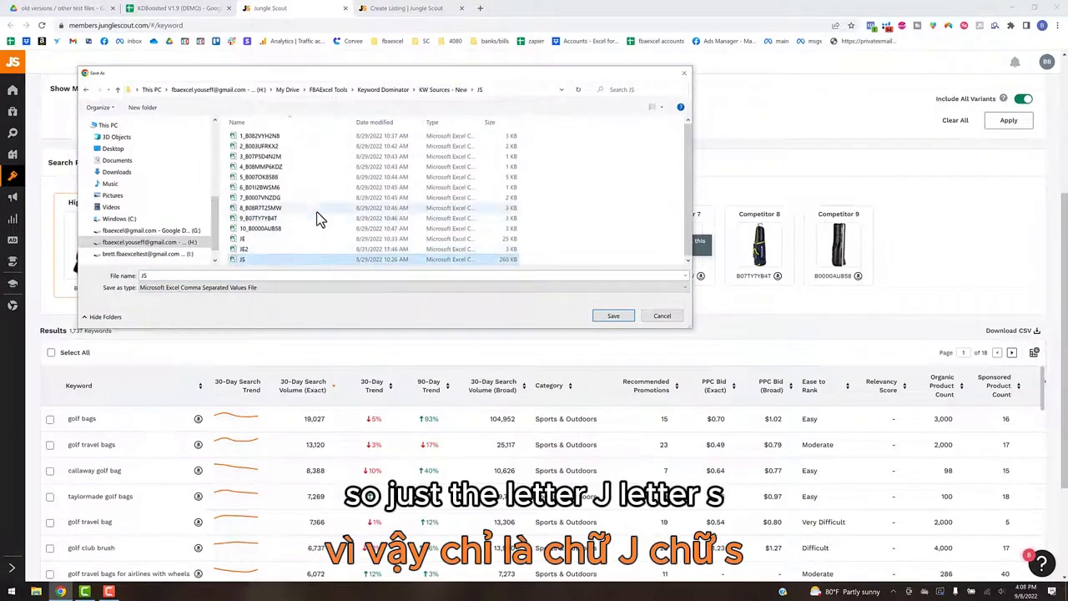
click(242, 260)
click(145, 276)
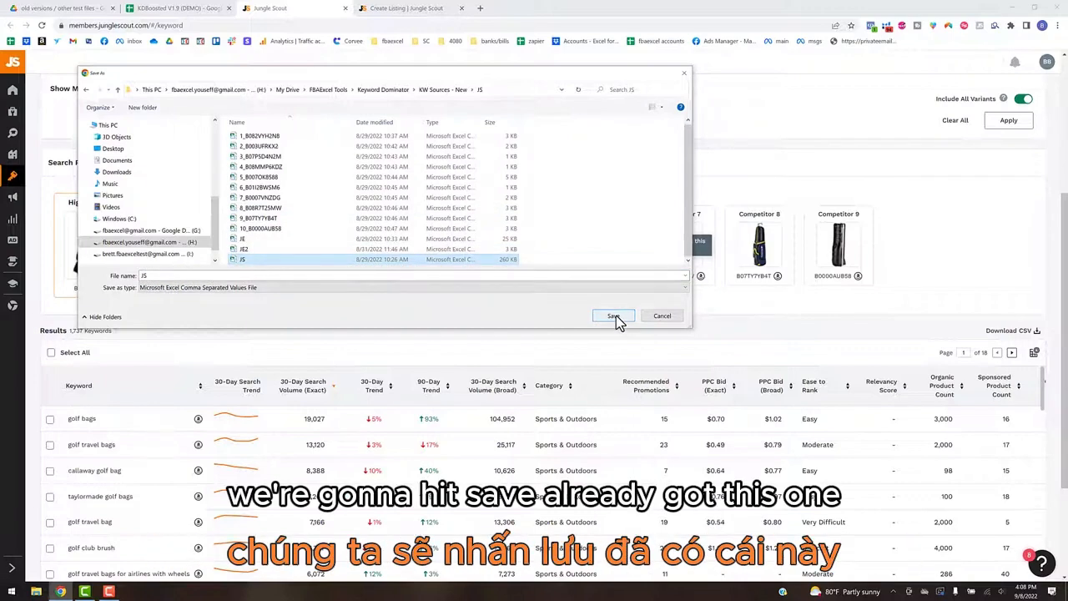
click(661, 317)
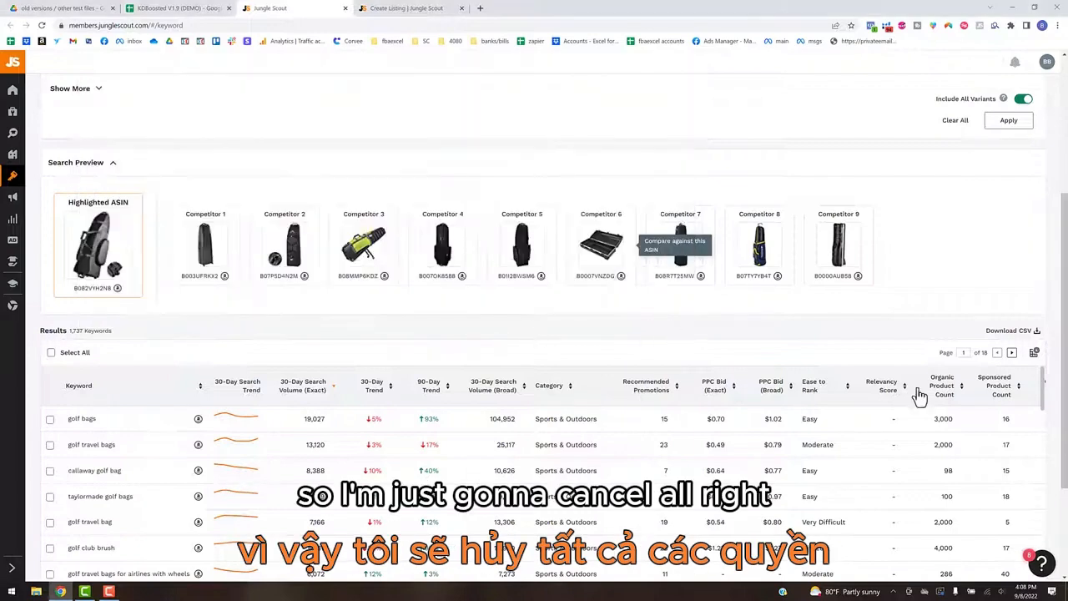
Close the Keyword Scout page and its follow-up survey, and copy ASIN1 from D16 of the KDBoosted sheet
click(346, 7)
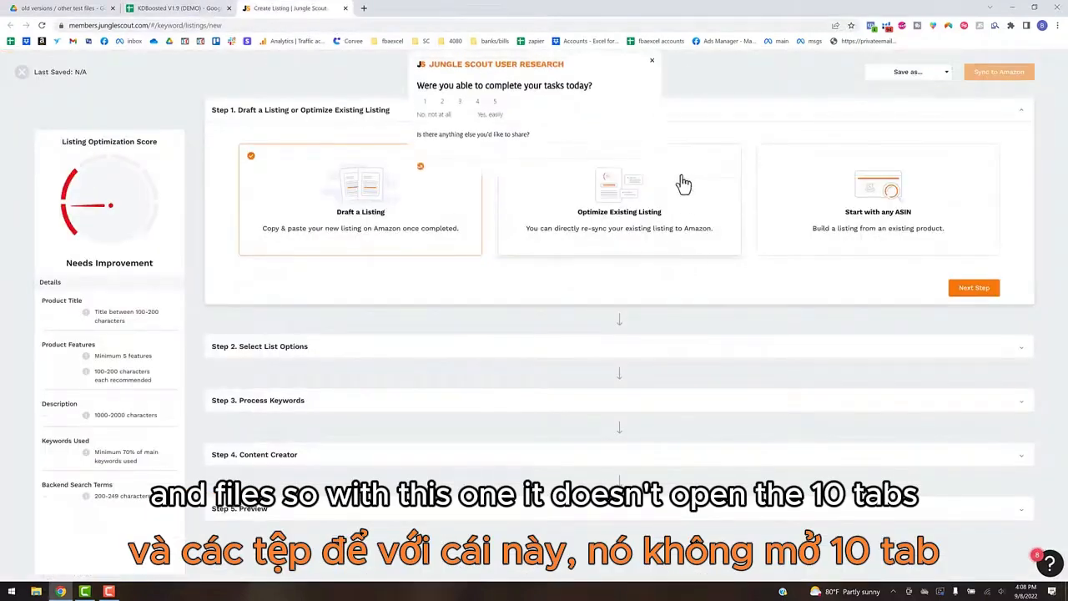
click(652, 62)
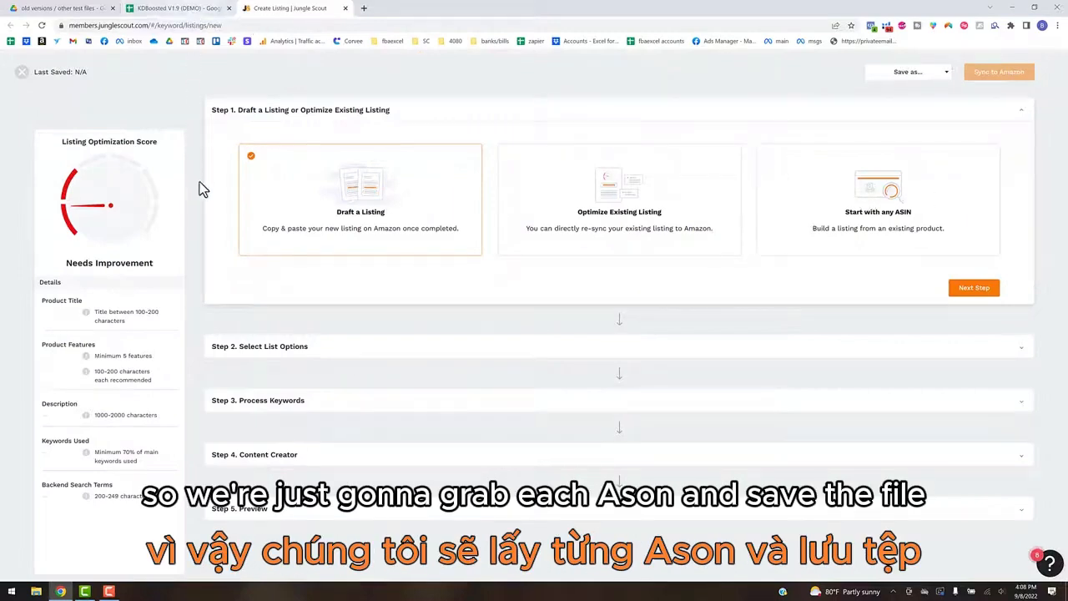
key(ctrl+shift+Tab)
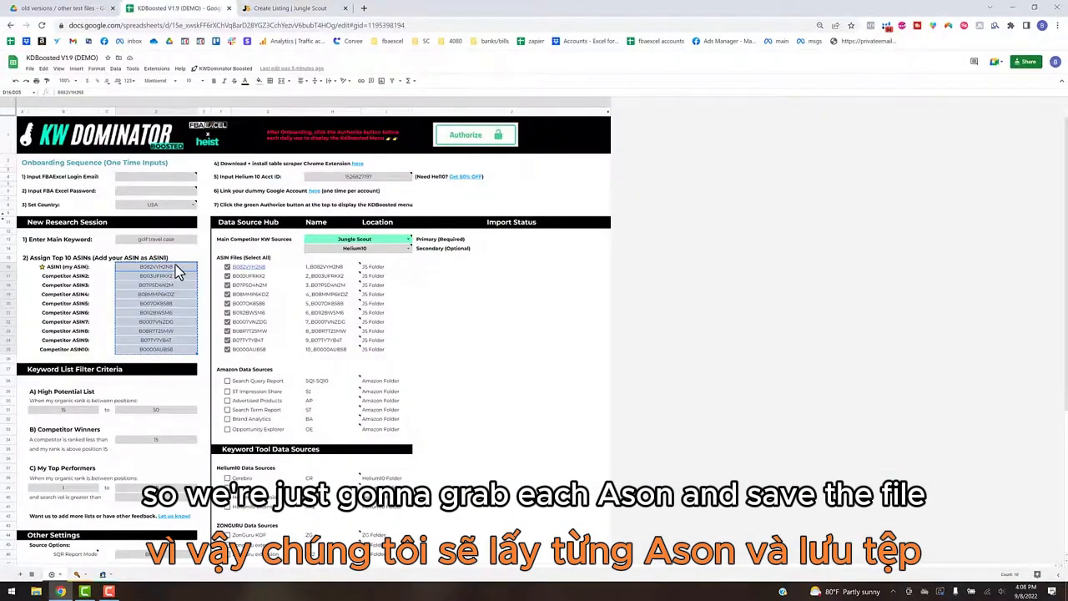
click(175, 264)
key(ctrl+c)
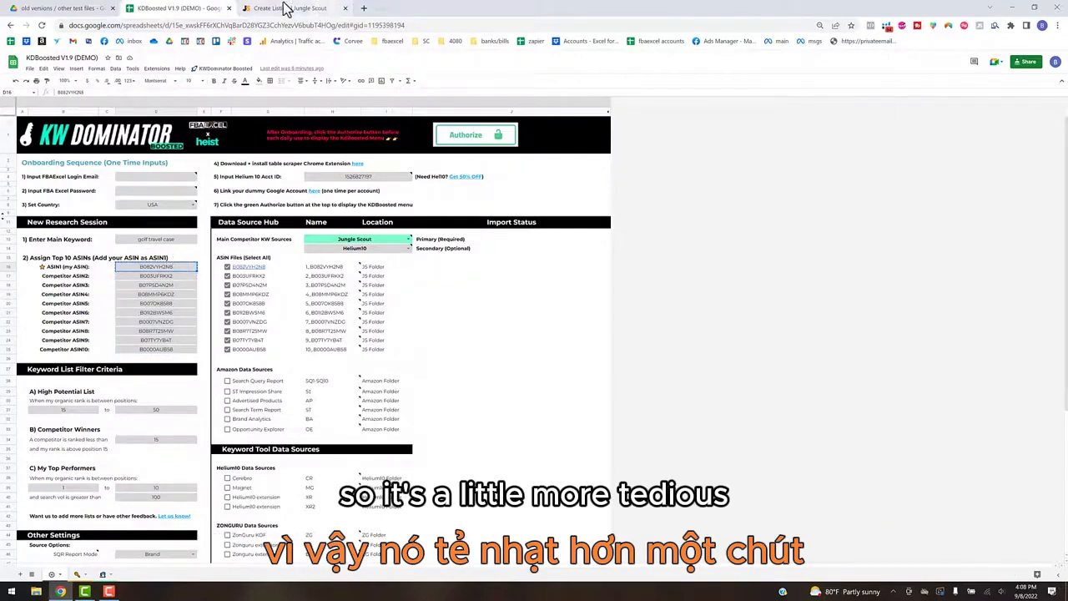
Start the Jungle Scout listing from ASIN B082VYH2N8 in the United States marketplace and continue to the list options
key(ctrl+Tab)
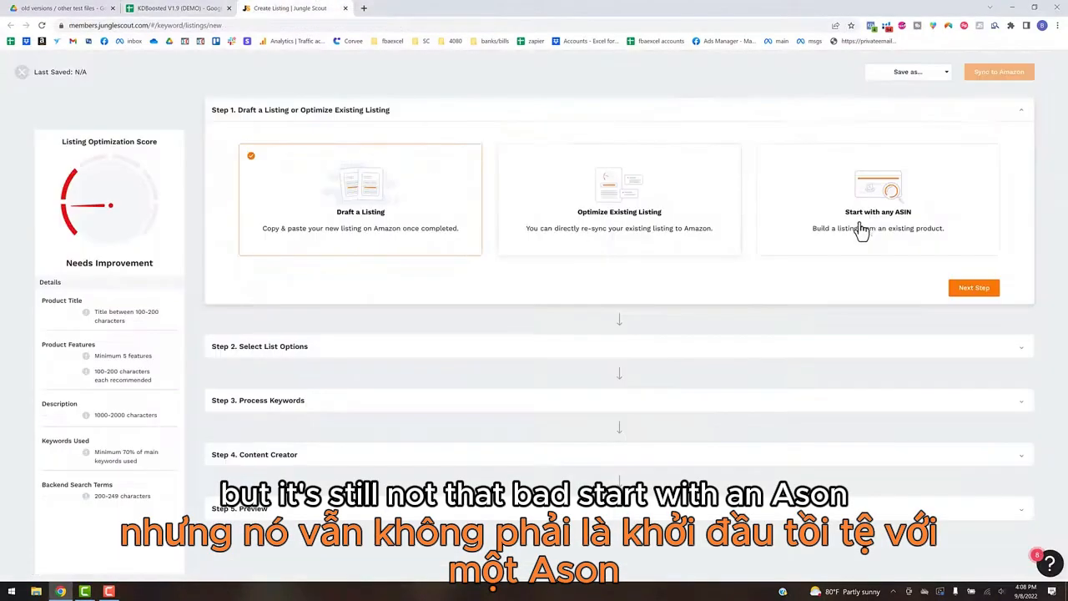
click(996, 233)
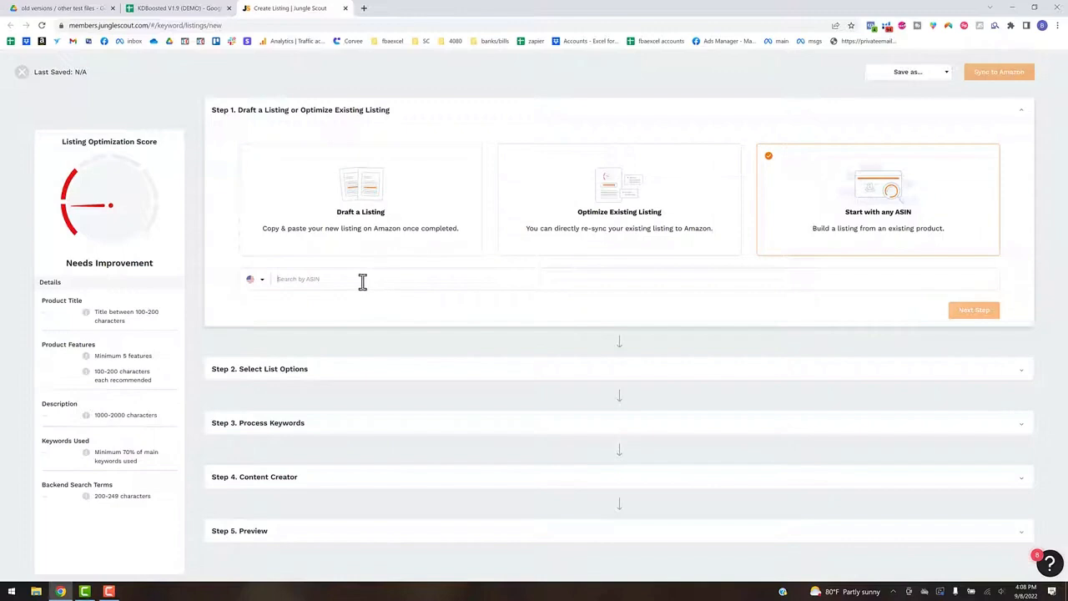
click(262, 283)
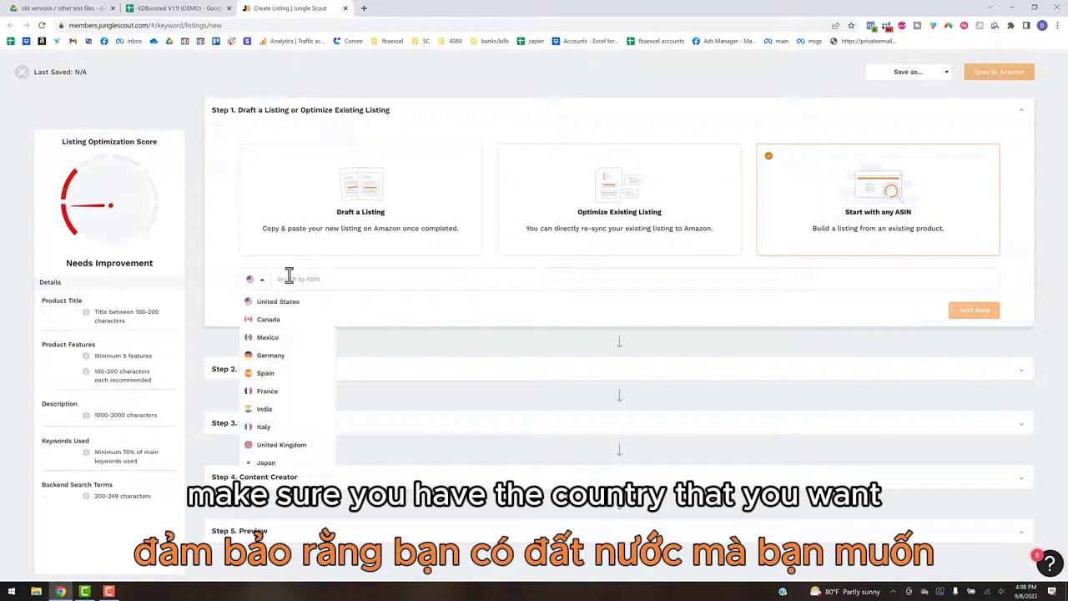
click(301, 278)
key(ctrl+v)
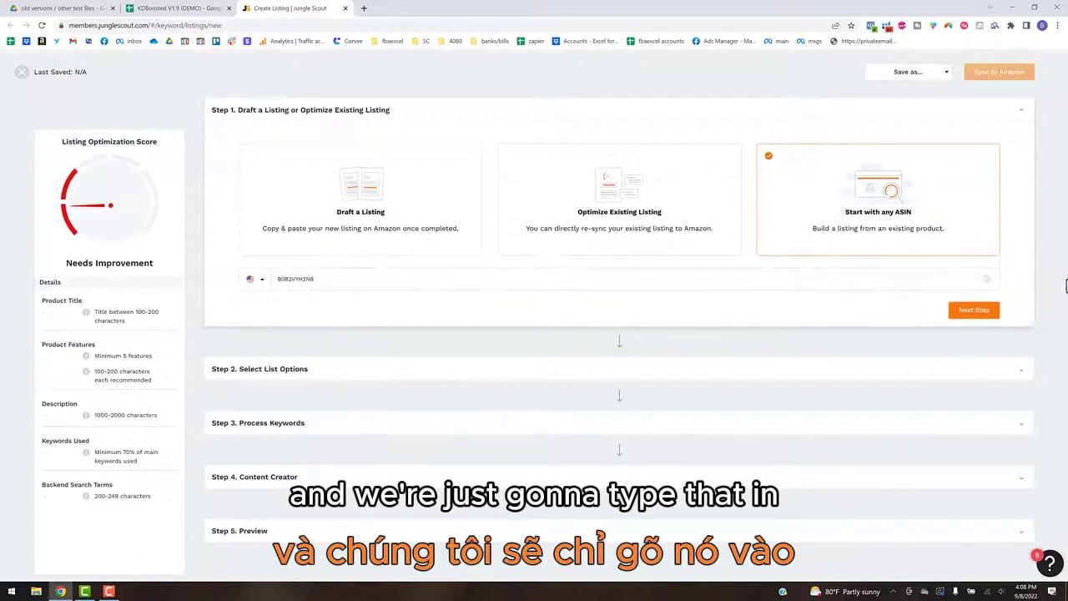
click(978, 312)
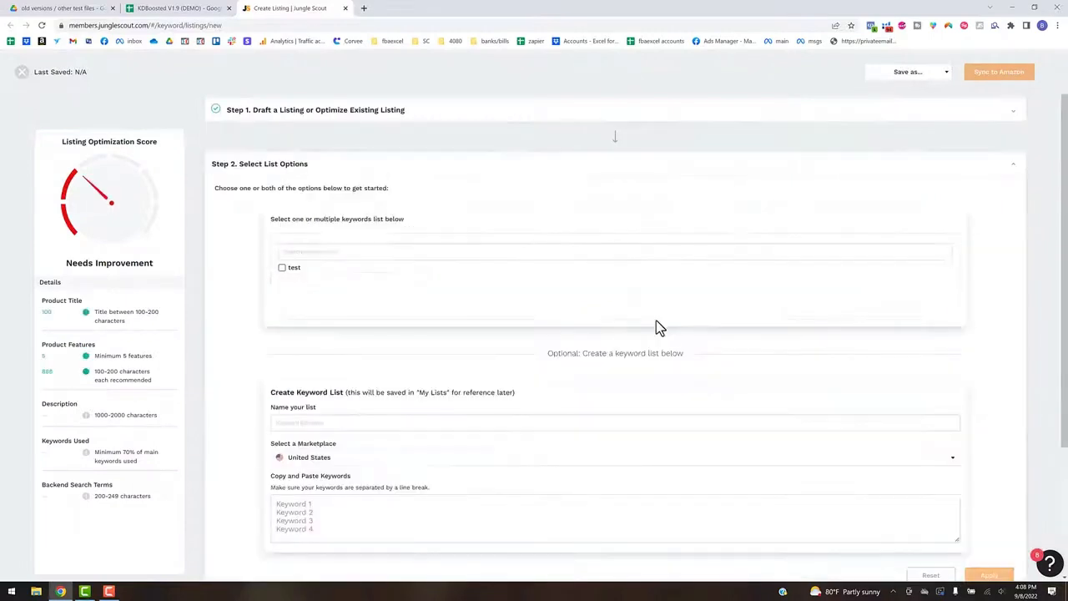
Select the existing test keyword list for the listing and apply it
click(306, 251)
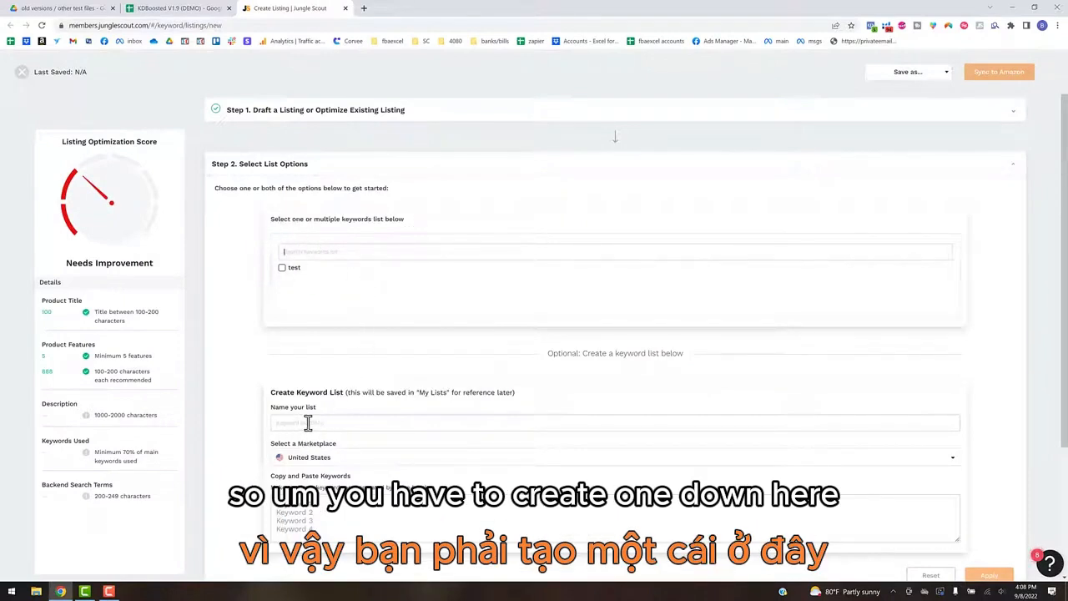
click(296, 270)
scroll(300, 400, down, 2)
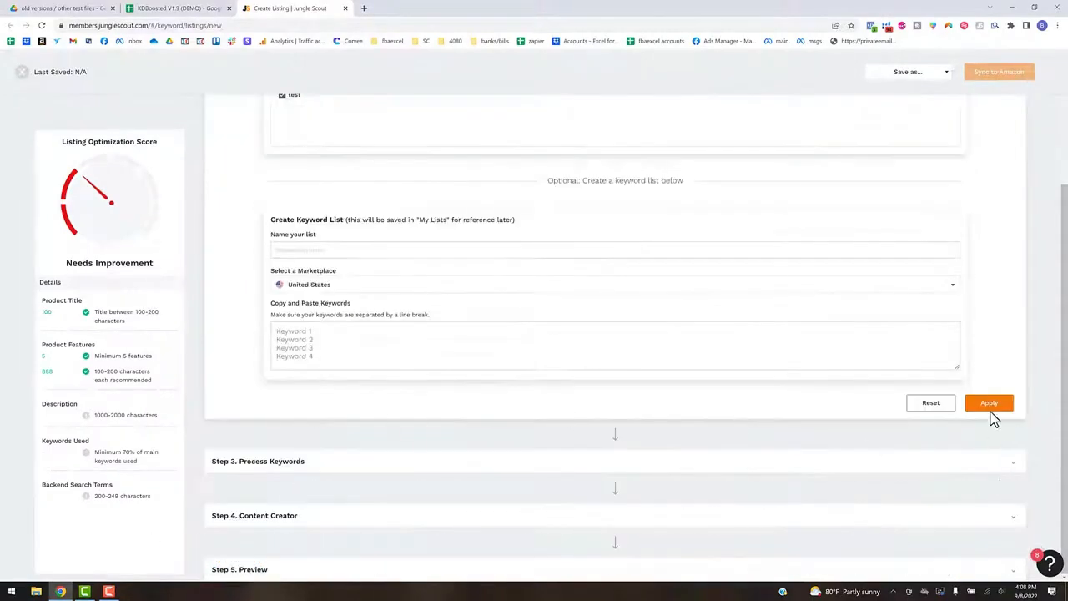
click(989, 404)
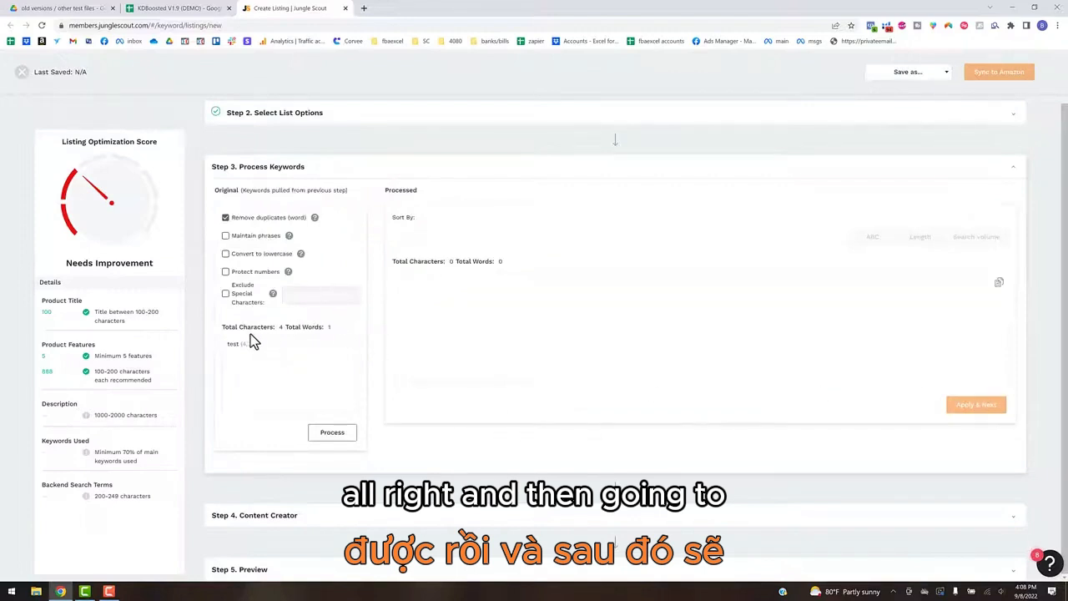
Process the test keyword with word duplicates removed, continue to the Content Creator, and review the imported title, features and description
click(324, 432)
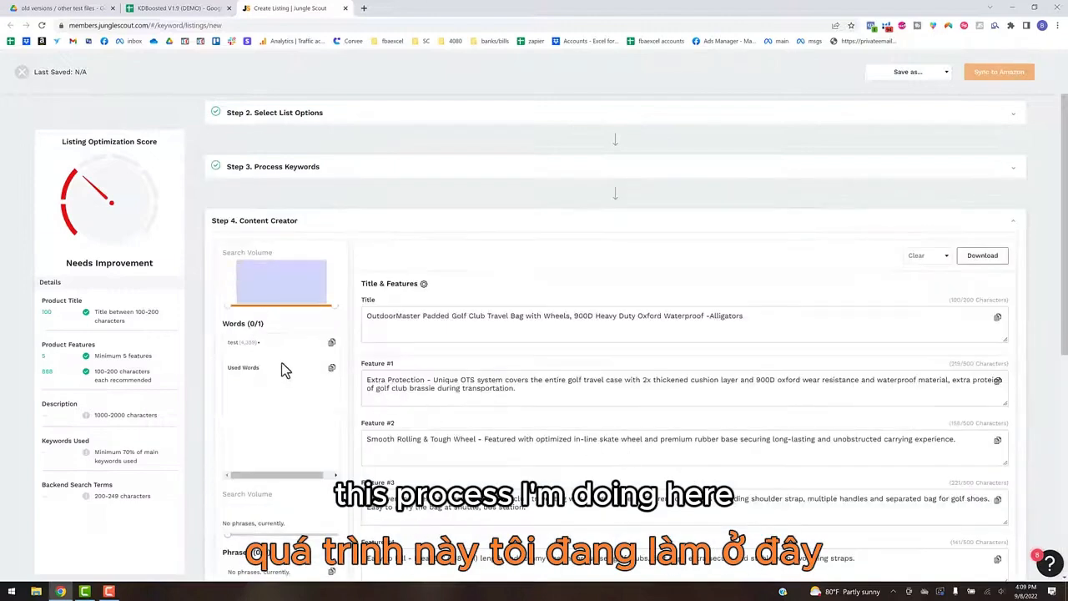
scroll(350, 384, down, 3)
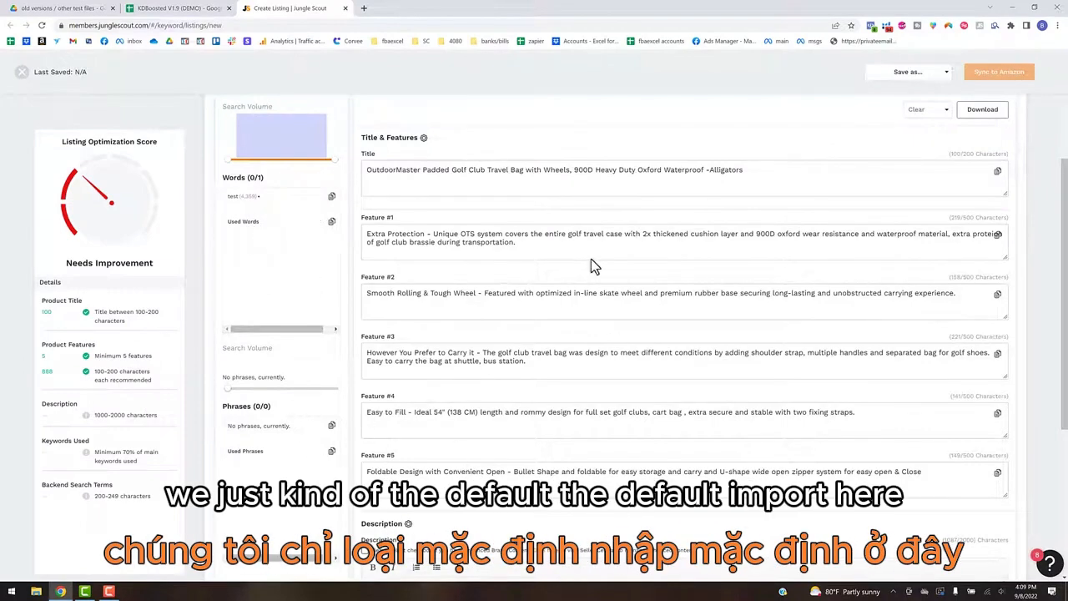
scroll(638, 407, down, 2)
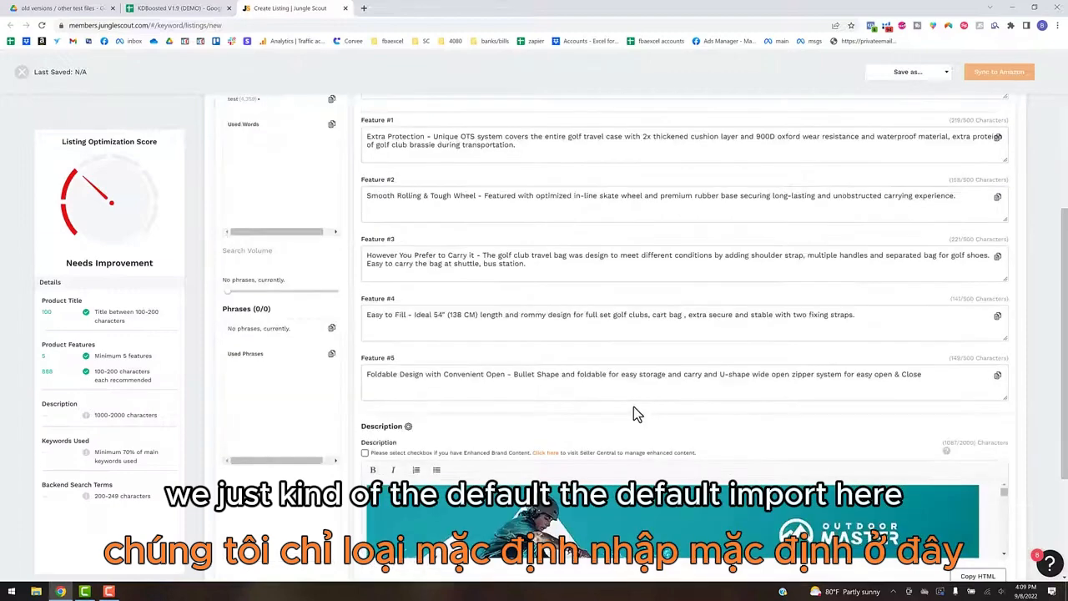
scroll(637, 412, up, 2)
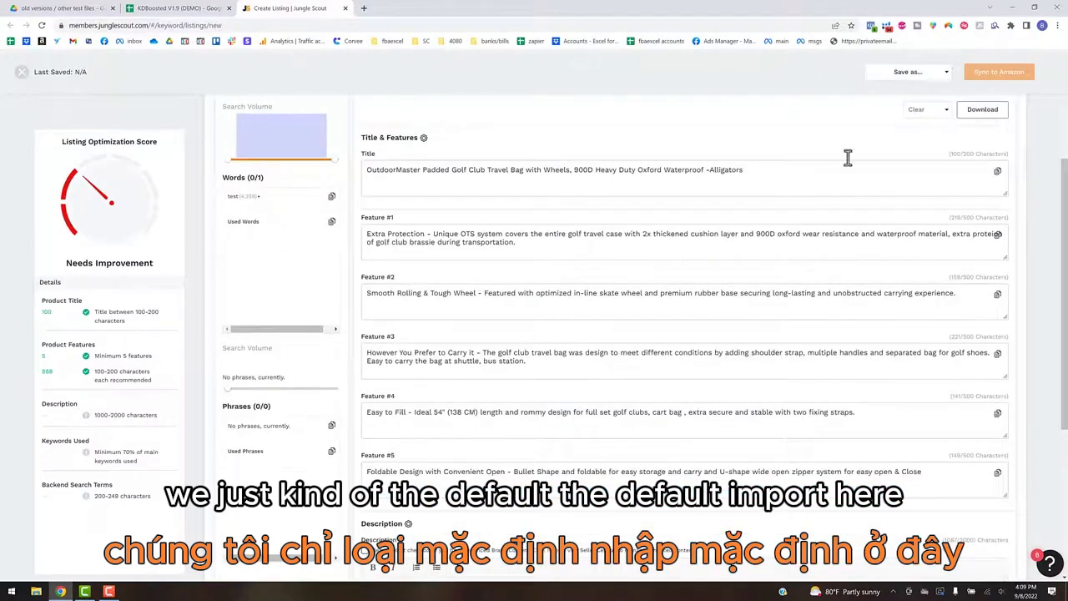
Prepare the listing CSV download as 1_B082VYH2N8 in the KW Sources - New JS folder, then cancel the save
click(985, 113)
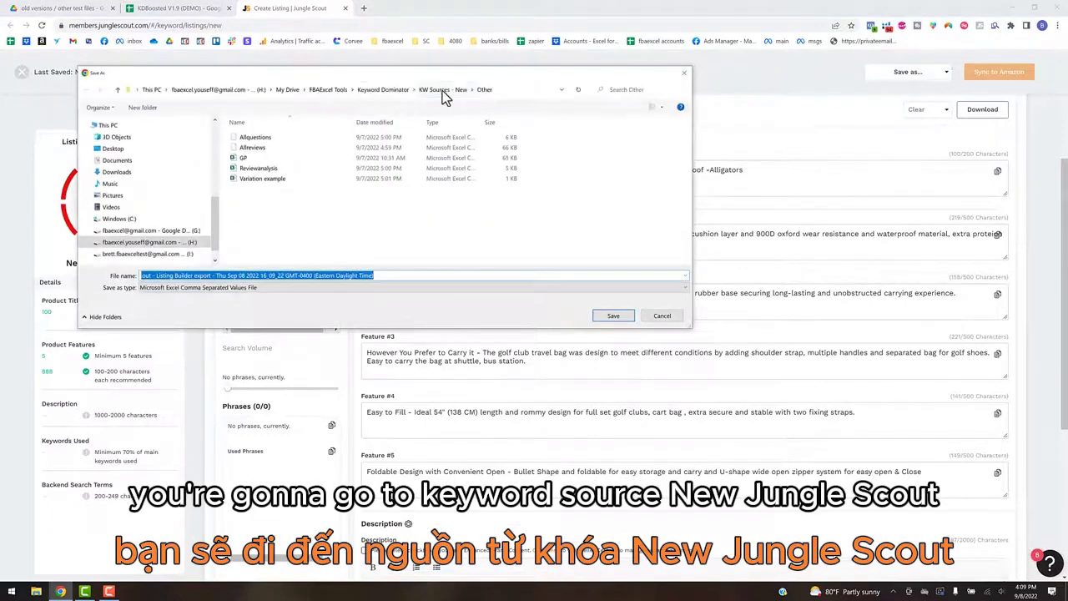
click(437, 90)
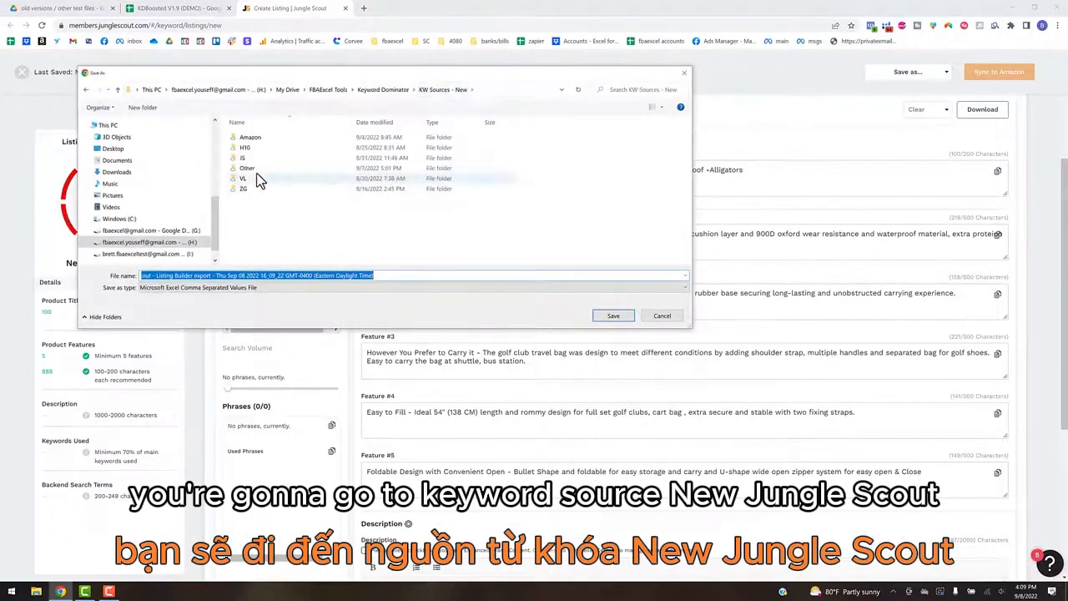
double_click(286, 161)
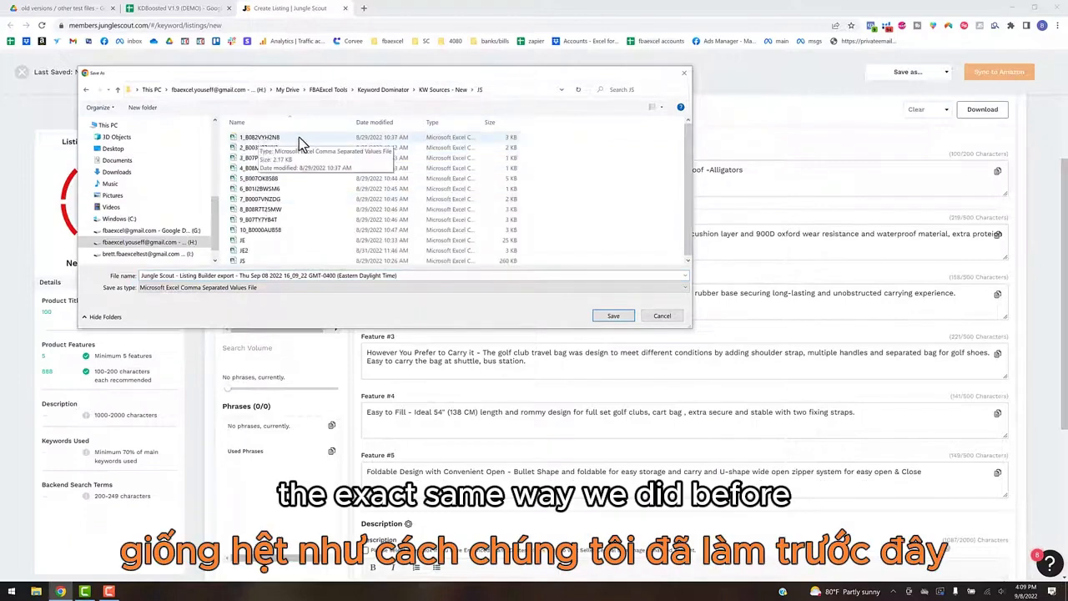
drag(634, 74, 696, 169)
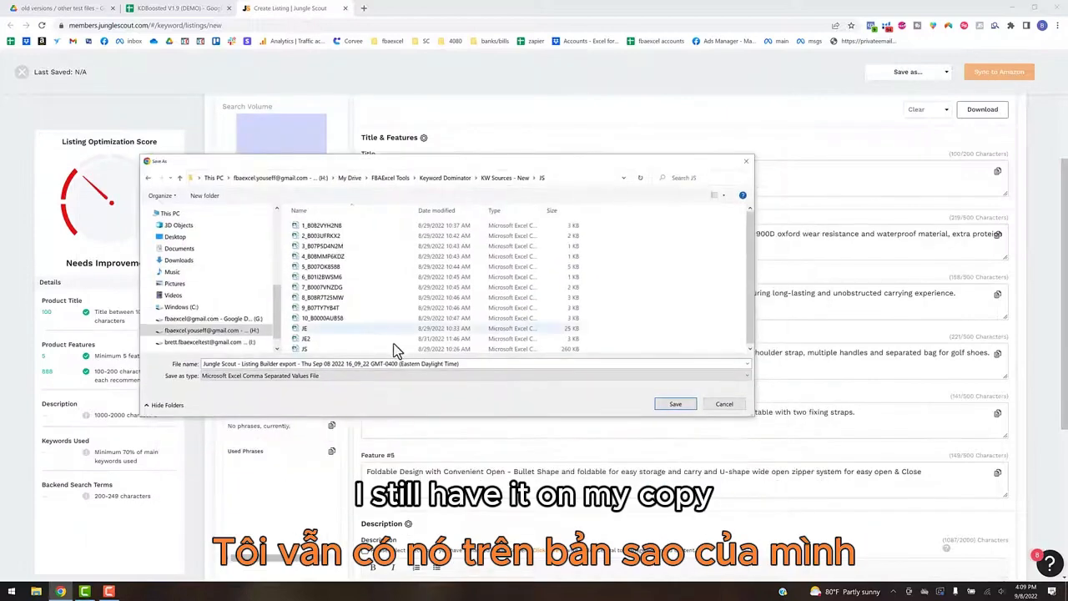
click(472, 363)
text(1_B082VYH2N8)
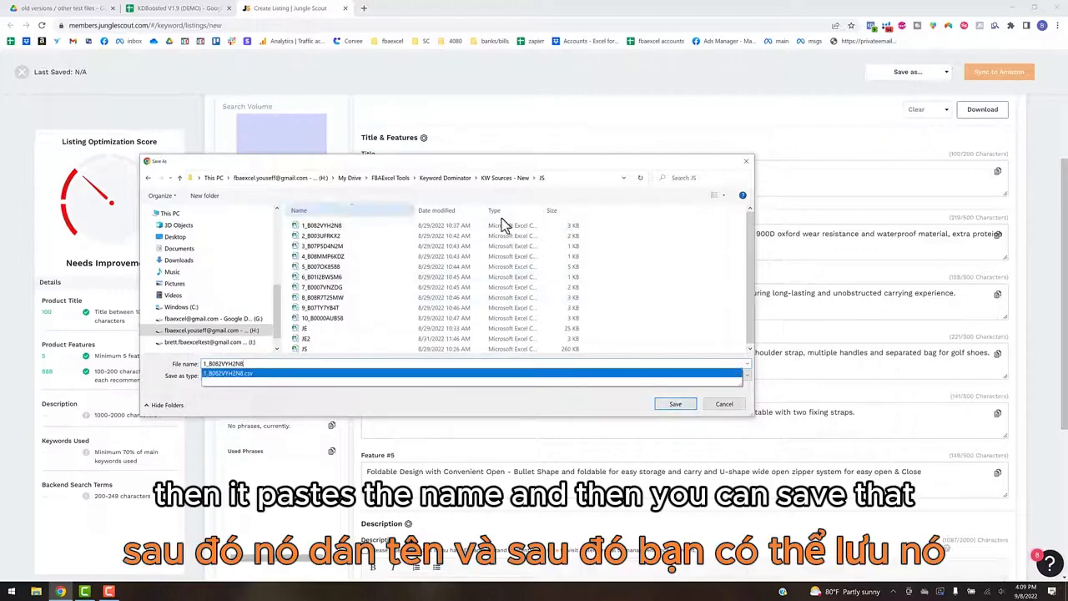
click(727, 406)
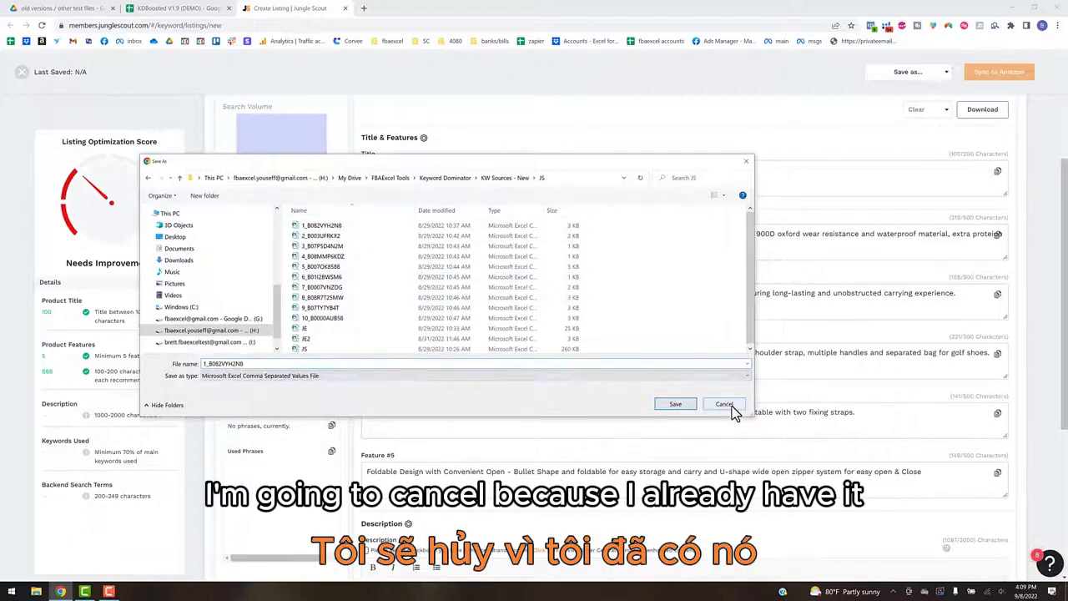
click(727, 406)
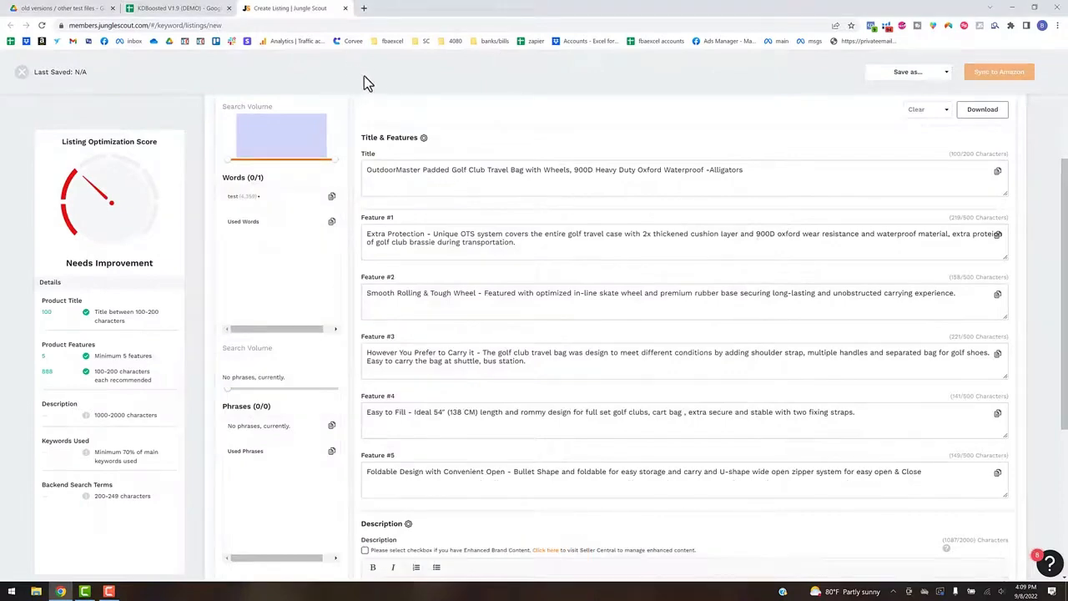
Duplicate the Create Listing page and set the new listing to start with any ASIN
scroll(284, 117, up, 2)
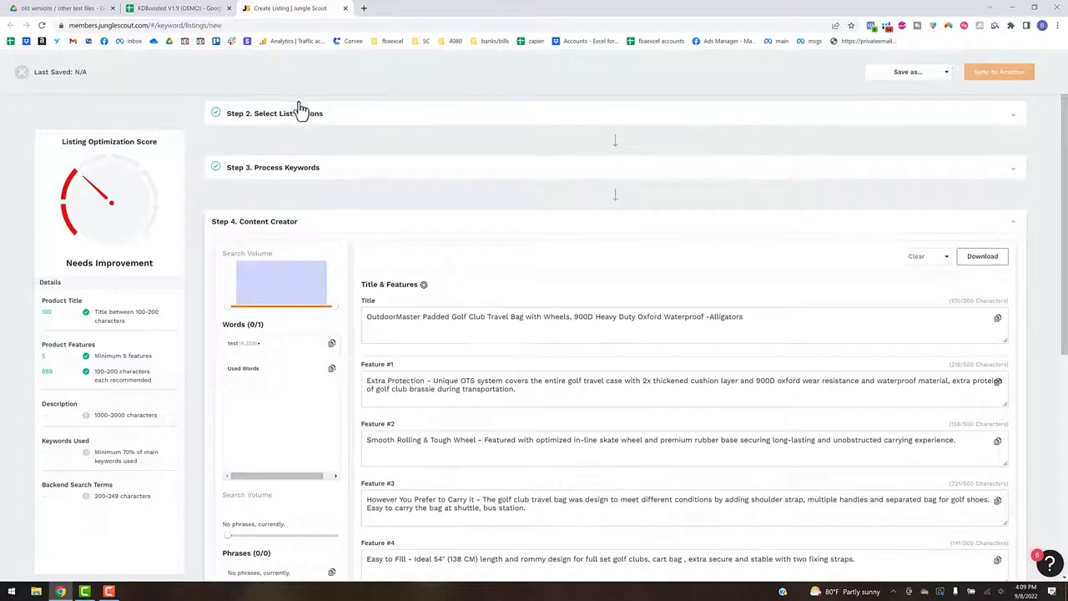
scroll(302, 109, up, 1)
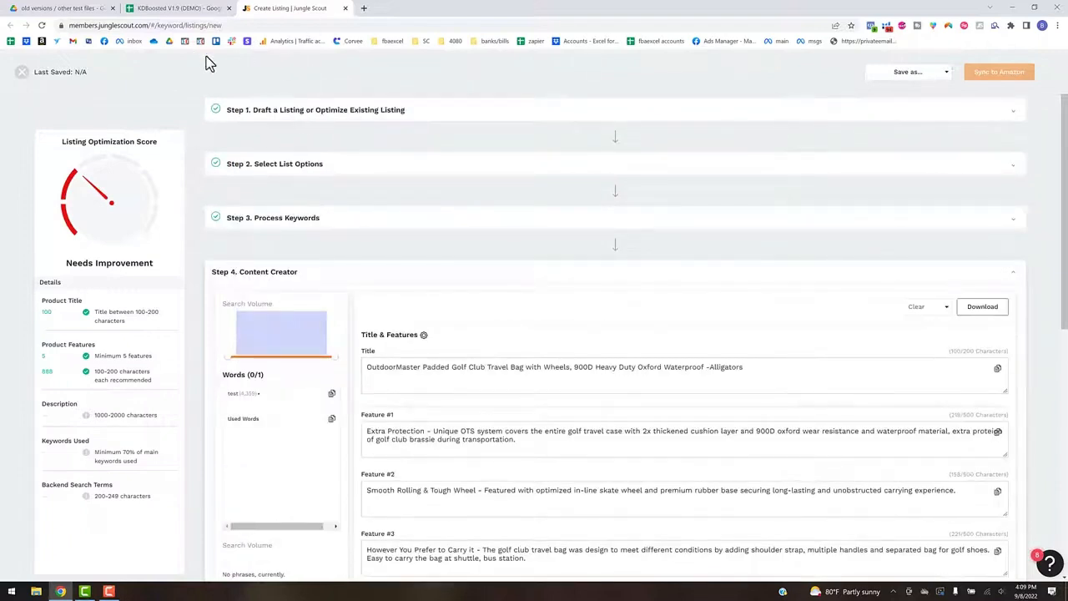
click(235, 25)
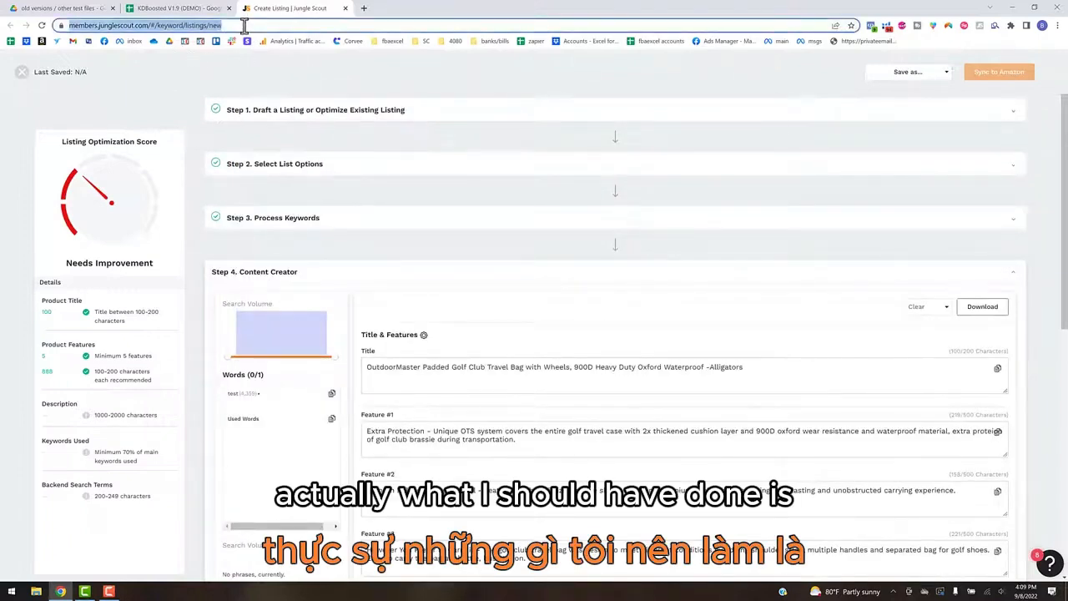
right_click(307, 10)
click(336, 79)
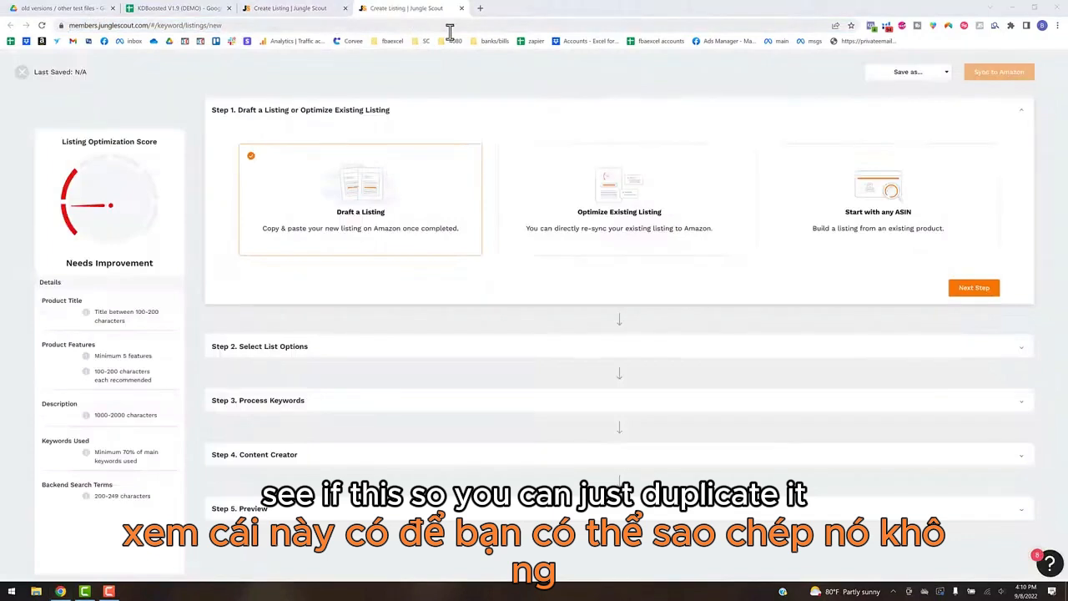
click(757, 247)
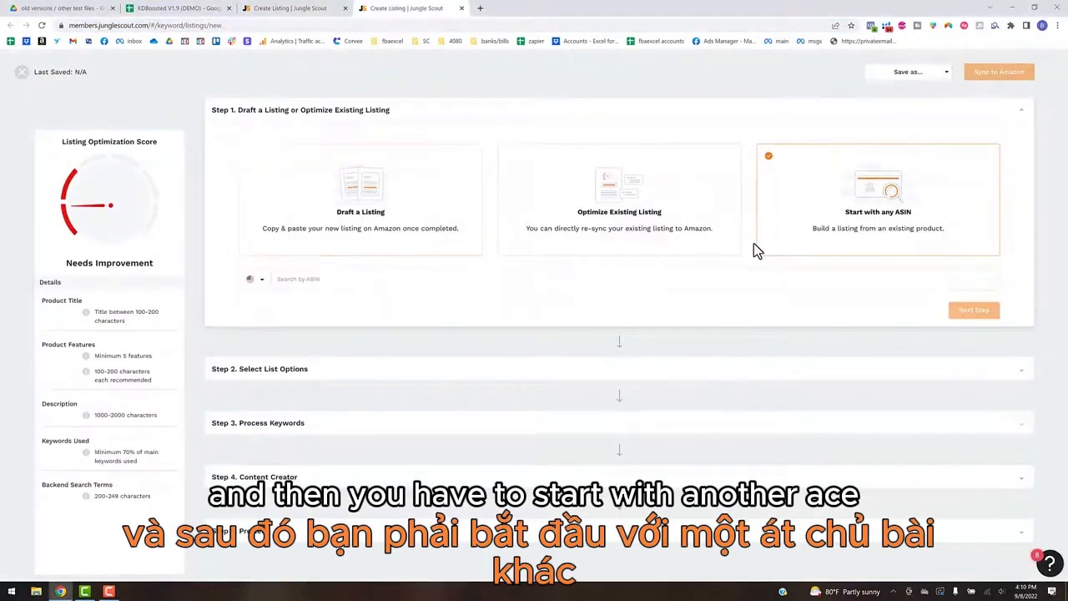
Copy competitor ASIN2 from D17 of the KDBoosted sheet and start the second listing from B003UFRKX2
click(175, 8)
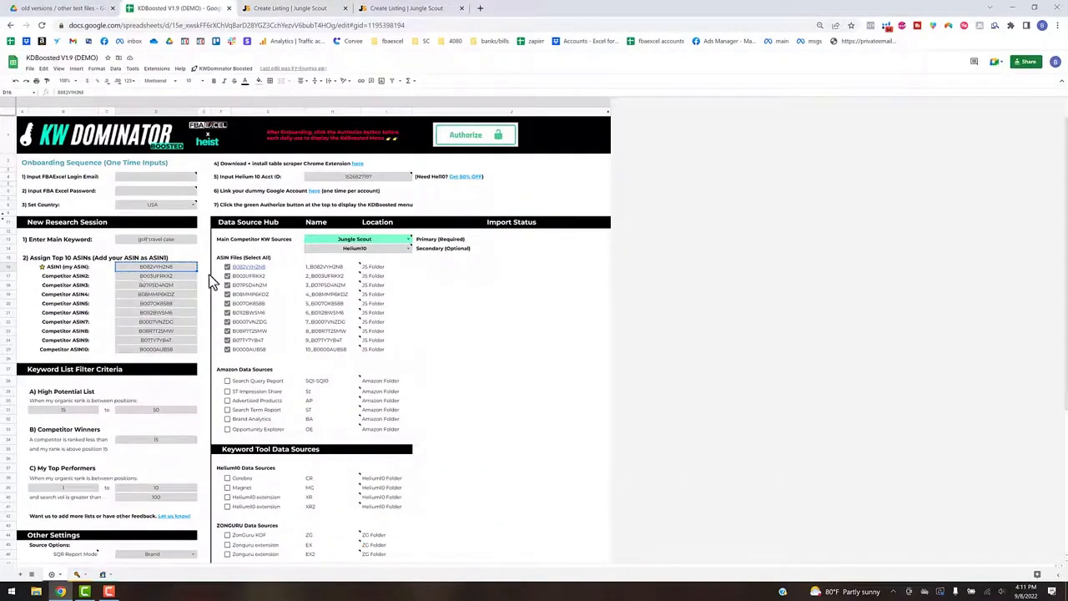
key(Down)
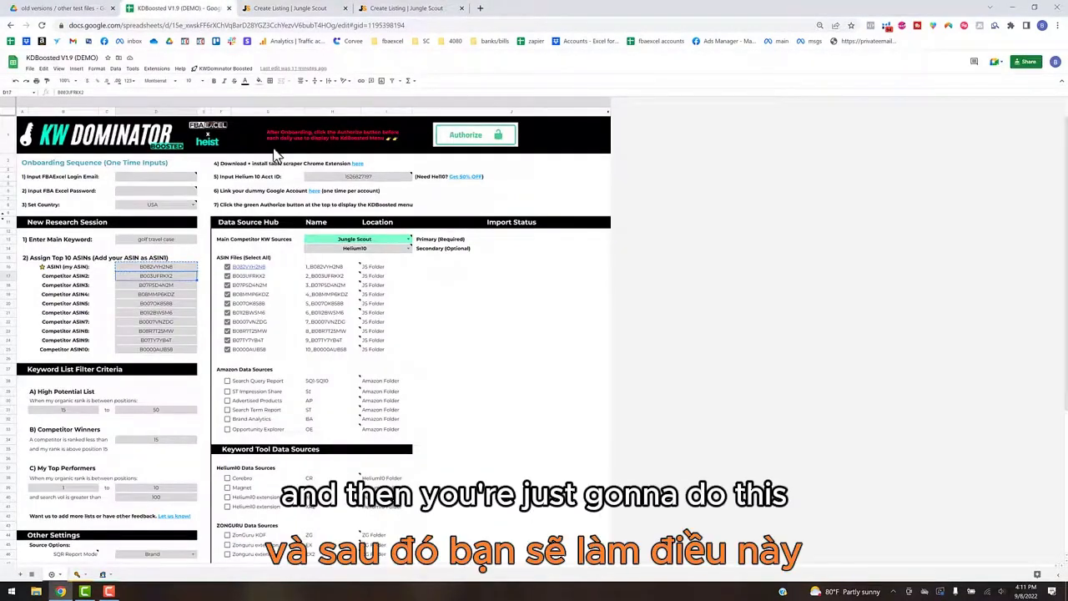
click(389, 10)
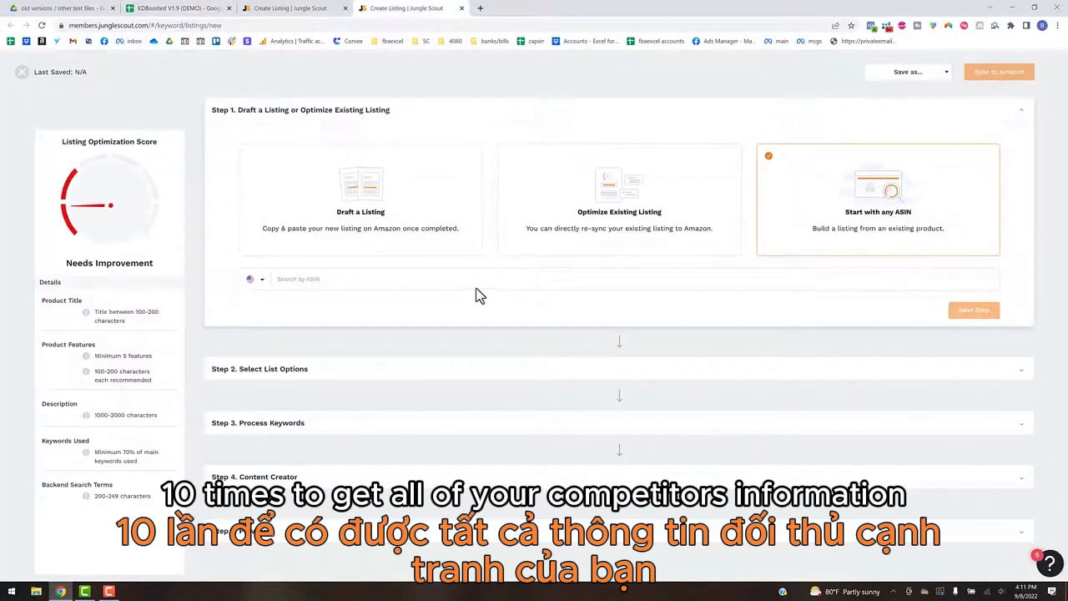
click(432, 278)
text(B003UFRKX2)
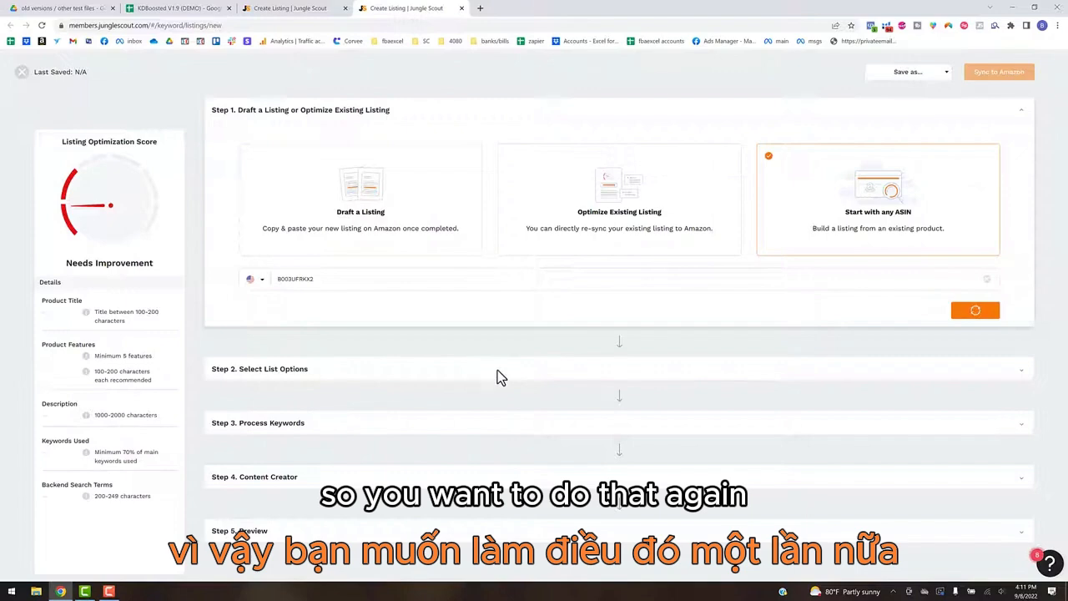
Apply the test keyword list to the second listing, process its keywords, and continue to the Content Creator
click(283, 268)
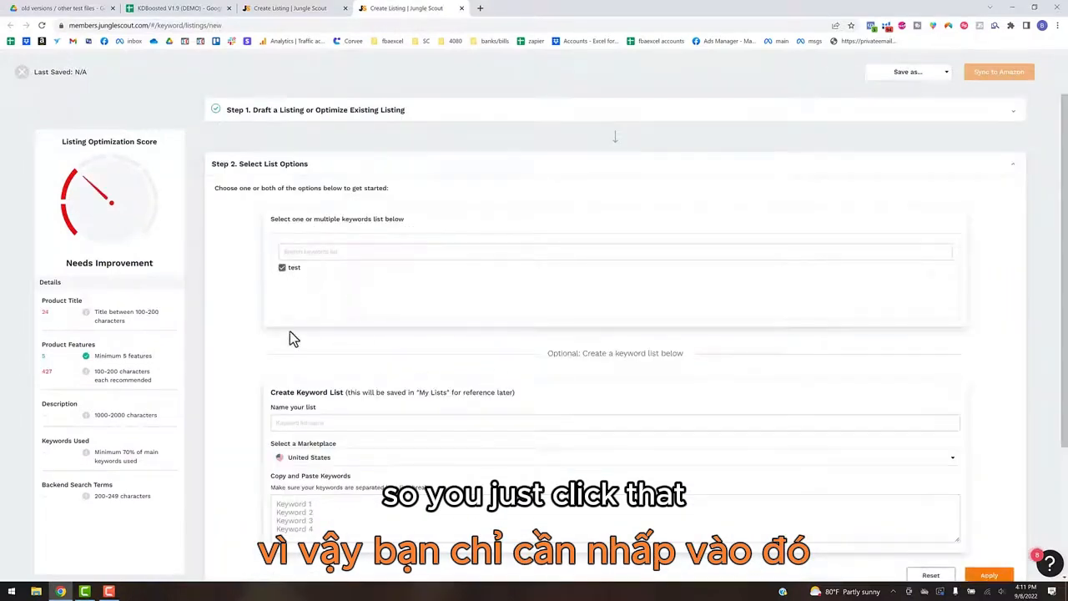
scroll(412, 389, down, 2)
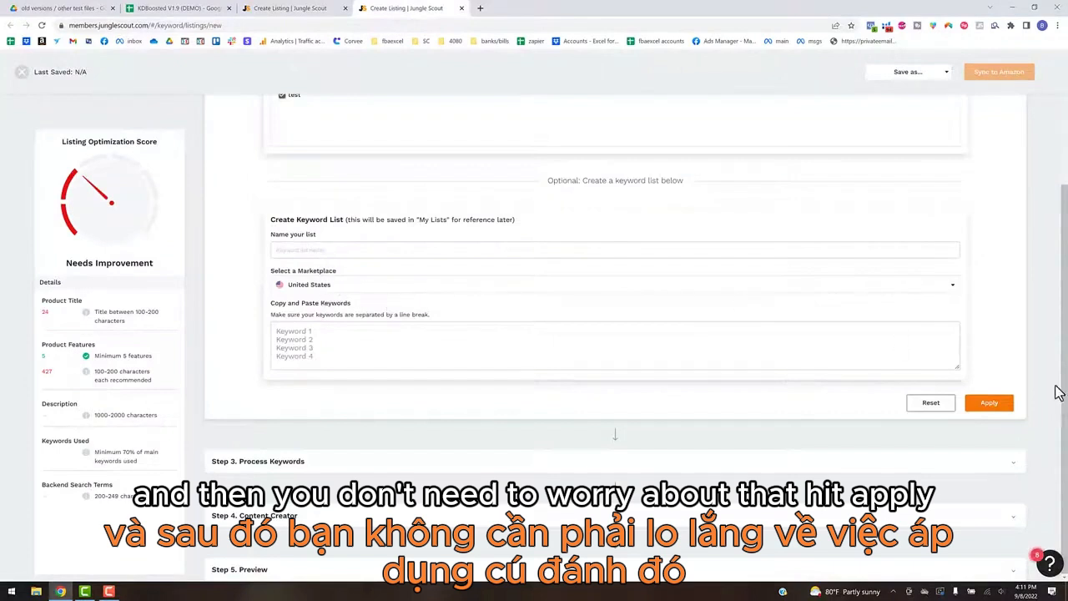
click(990, 405)
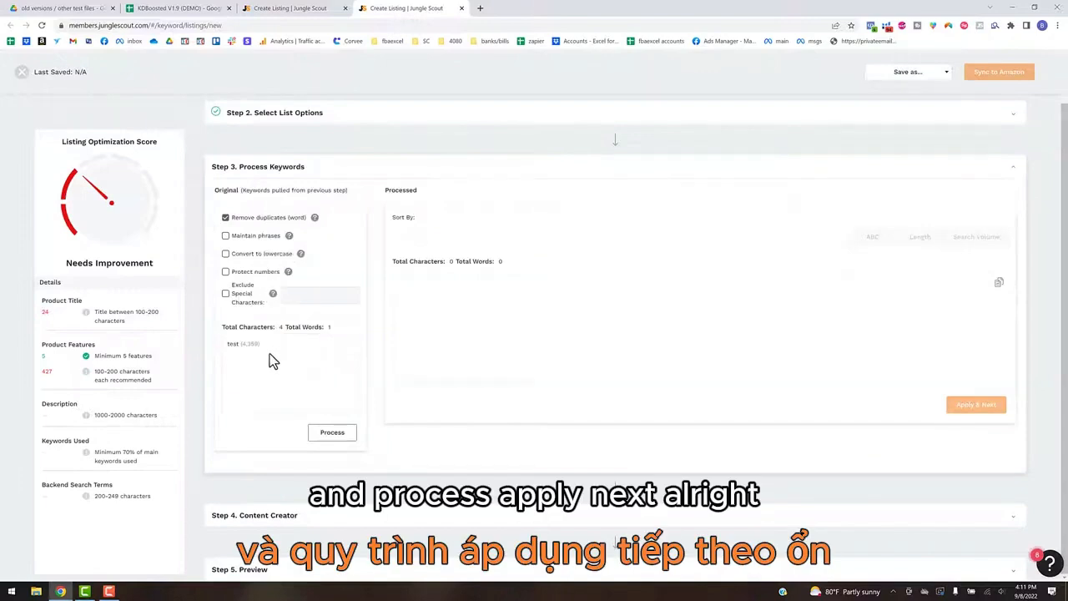
click(331, 434)
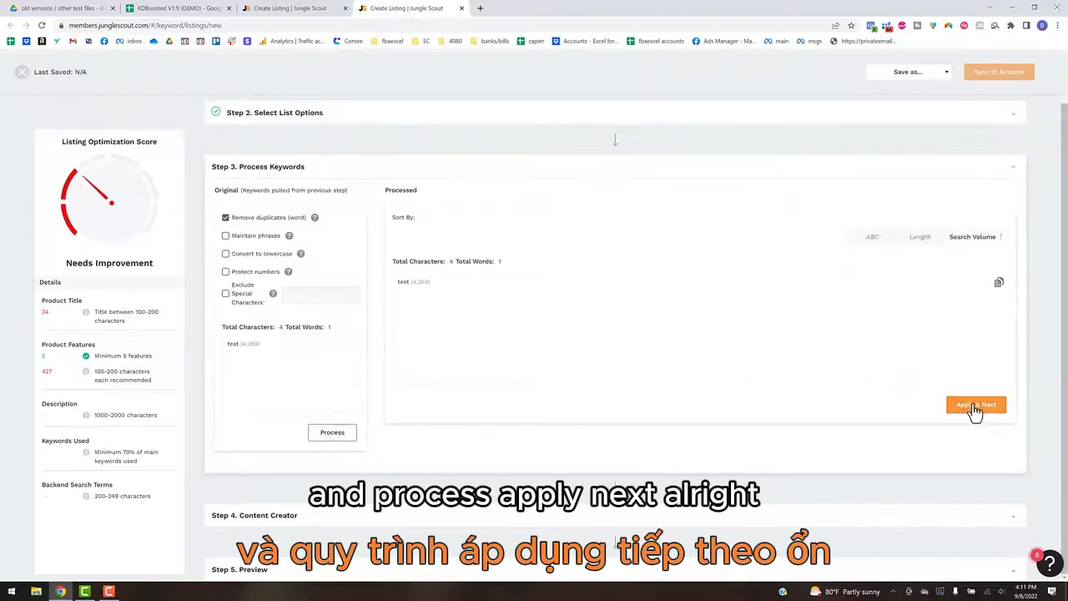
click(974, 406)
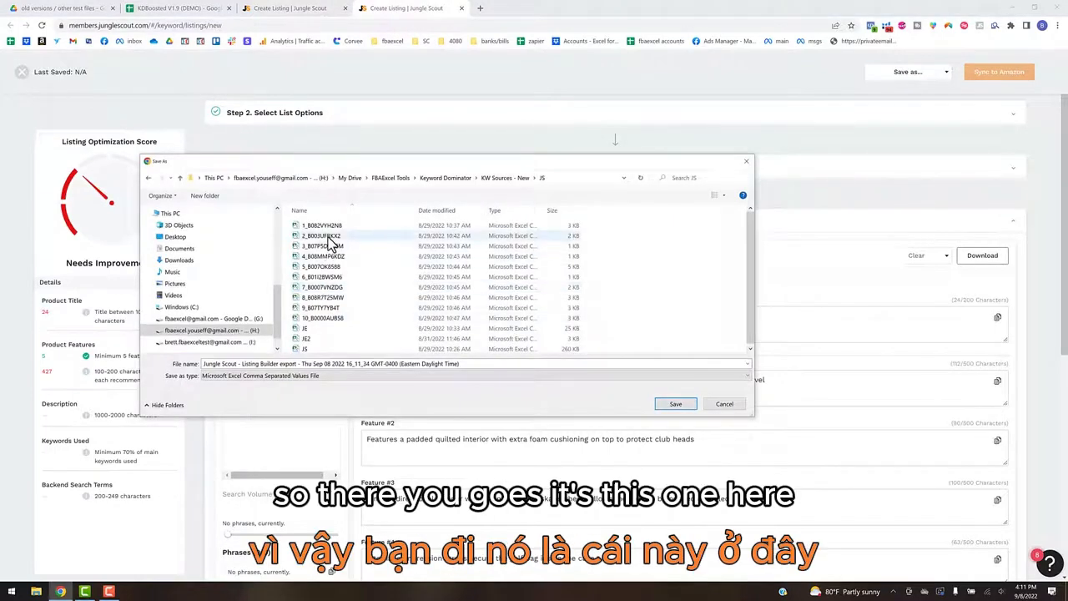
Name the second listing's CSV download 2_B003UFRKX2 in the JS folder, then cancel the save and close both Create Listing pages
click(329, 237)
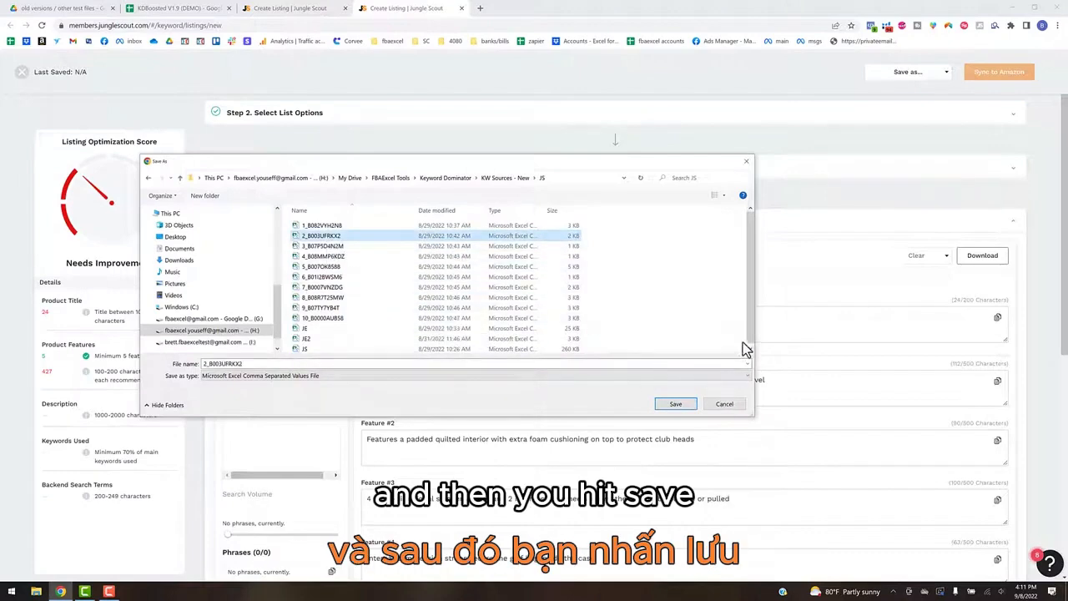
click(746, 160)
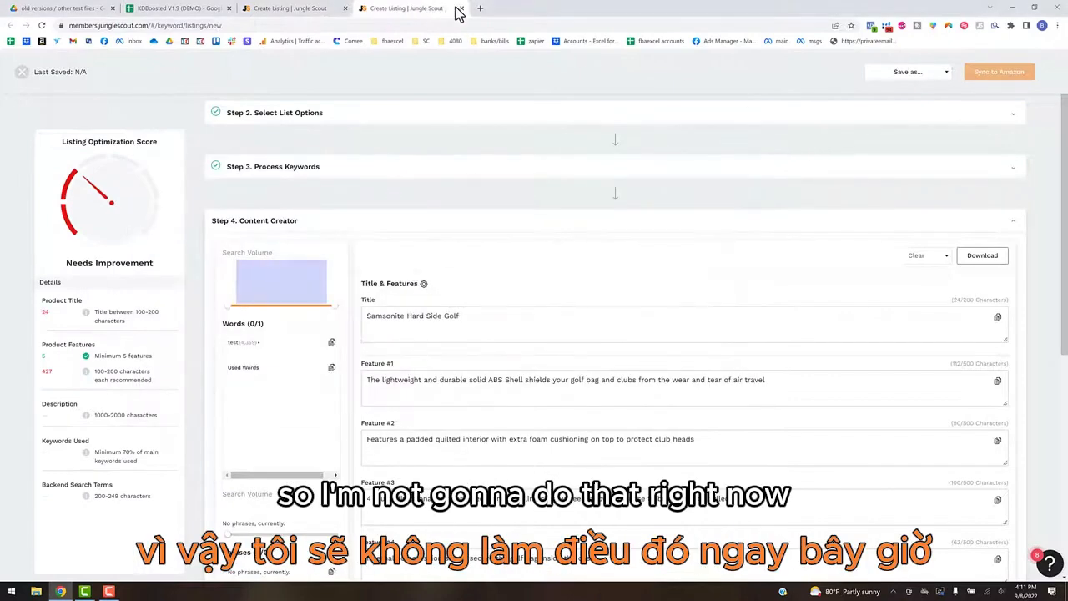
middle_click(380, 10)
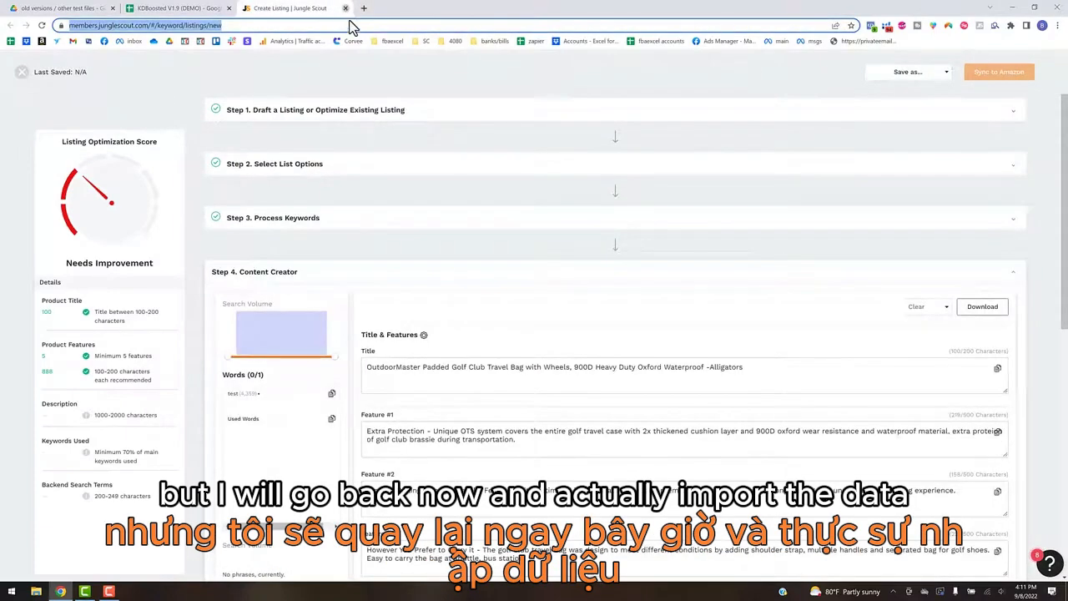
key(ctrl+w)
Import the checked Jungle Scout ASIN files and data sources into the KDBoosted sheet and review their import status
click(497, 323)
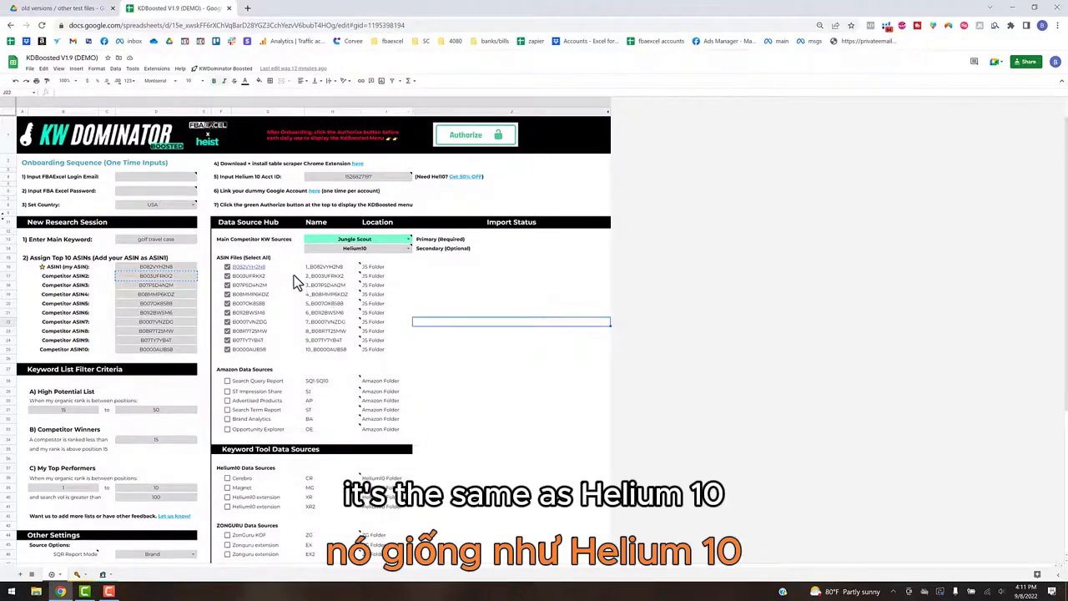
scroll(281, 349, down, 5)
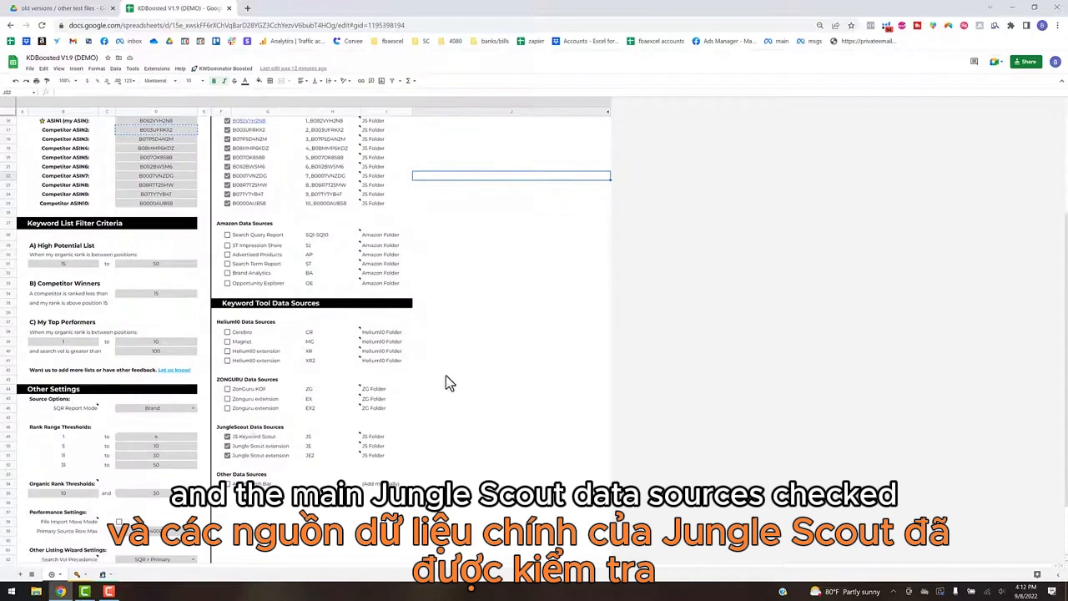
scroll(450, 380, up, 5)
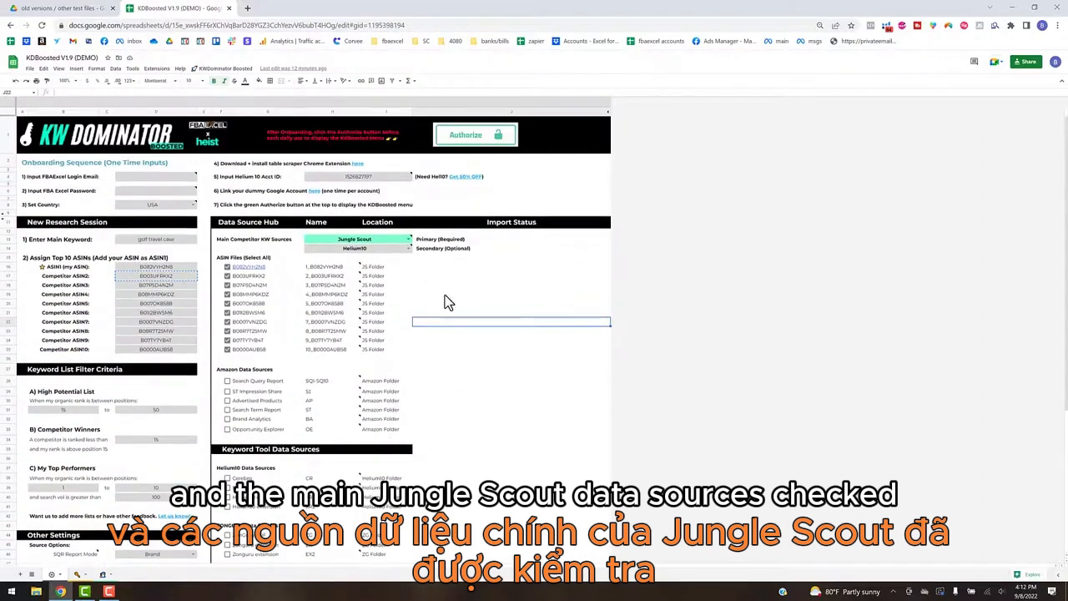
click(226, 70)
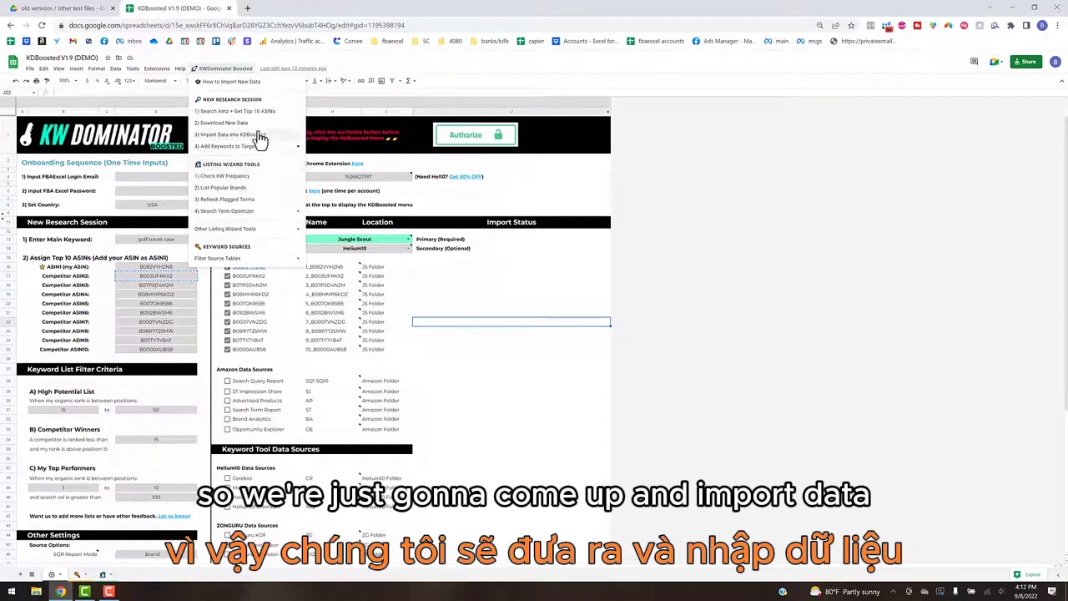
click(258, 136)
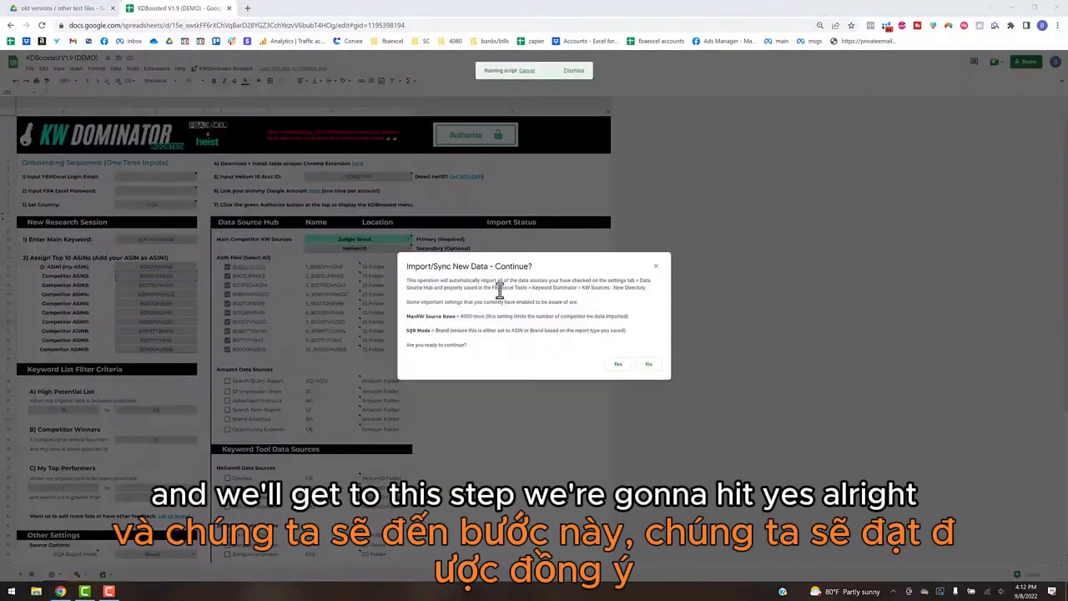
click(617, 366)
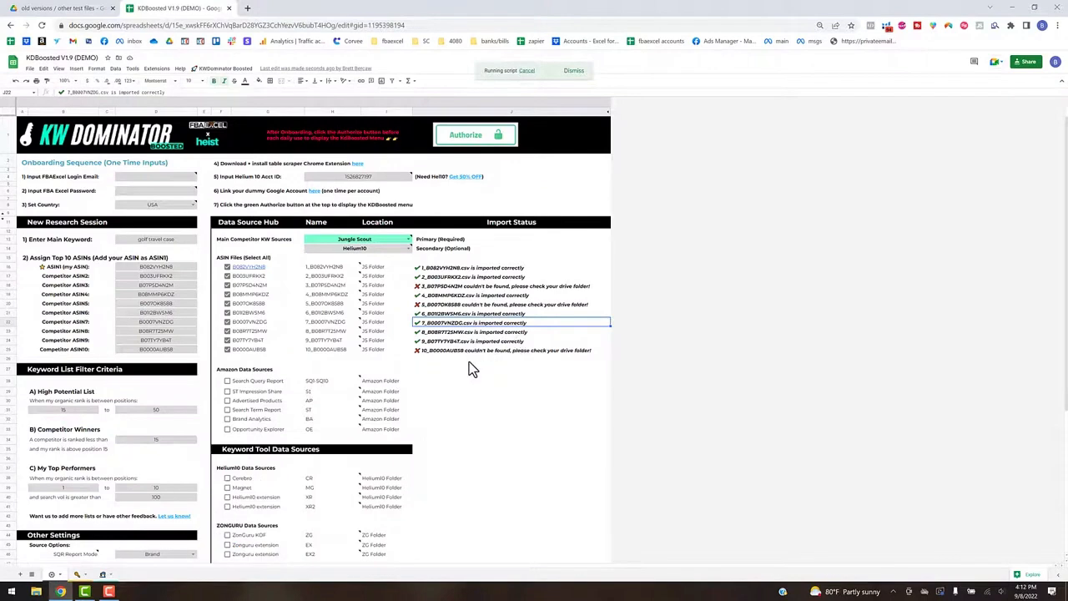
scroll(447, 419, down, 1)
scroll(446, 426, down, 1)
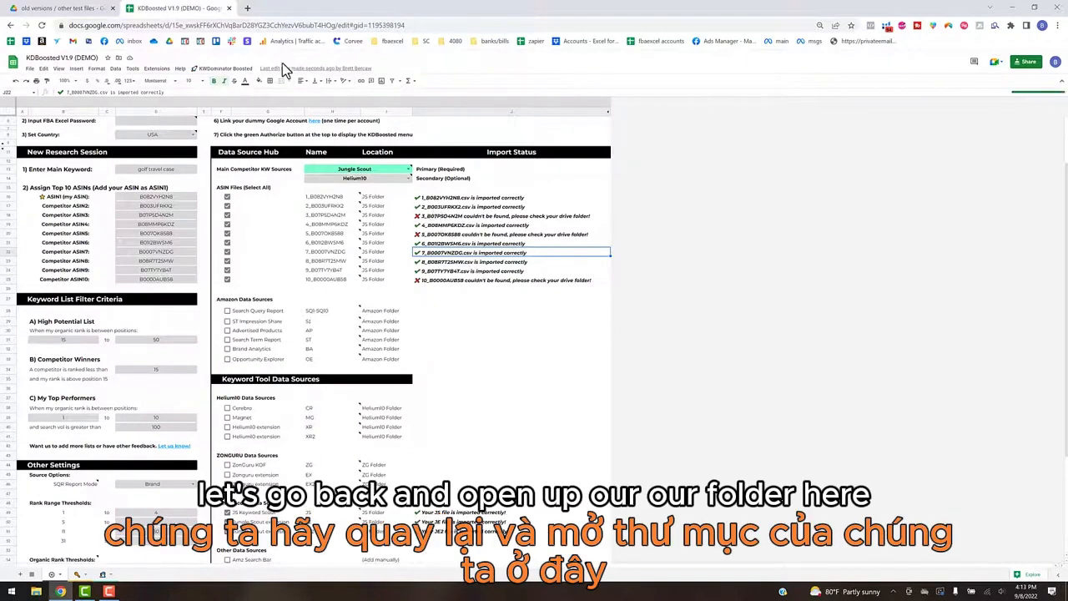
In the JS folder on Google Drive, remove the asterisks from the tenth ASIN file's name, making it 10_B0000AUB58.csv
click(79, 10)
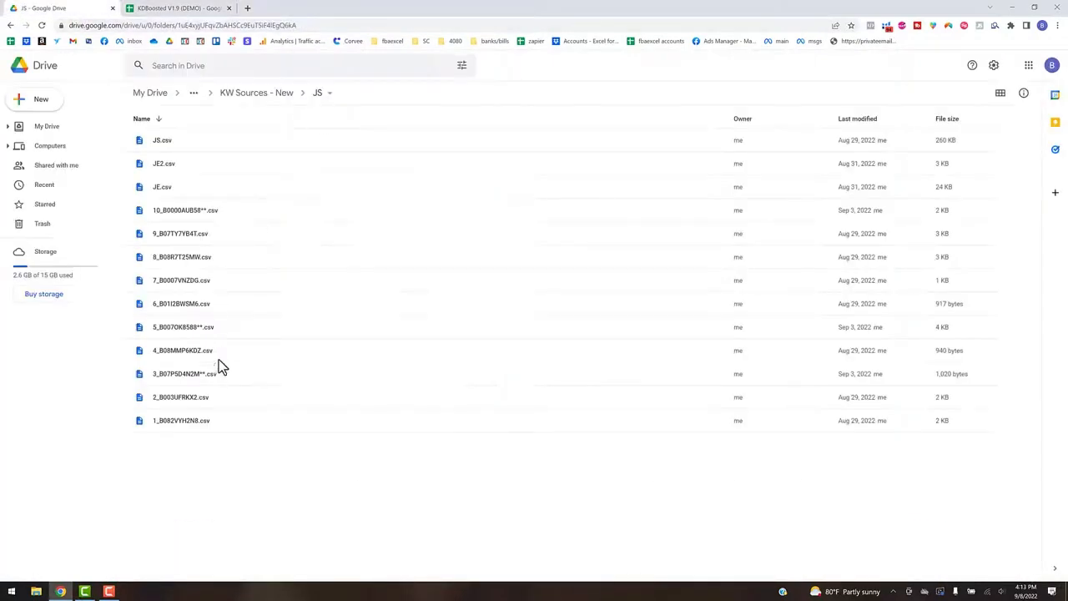
right_click(203, 214)
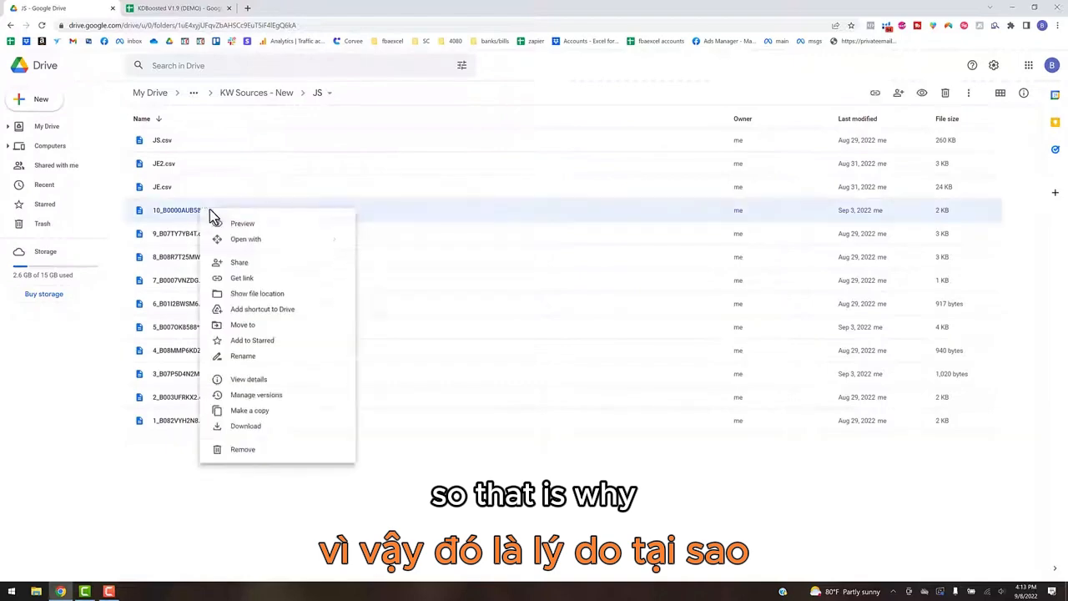
click(244, 356)
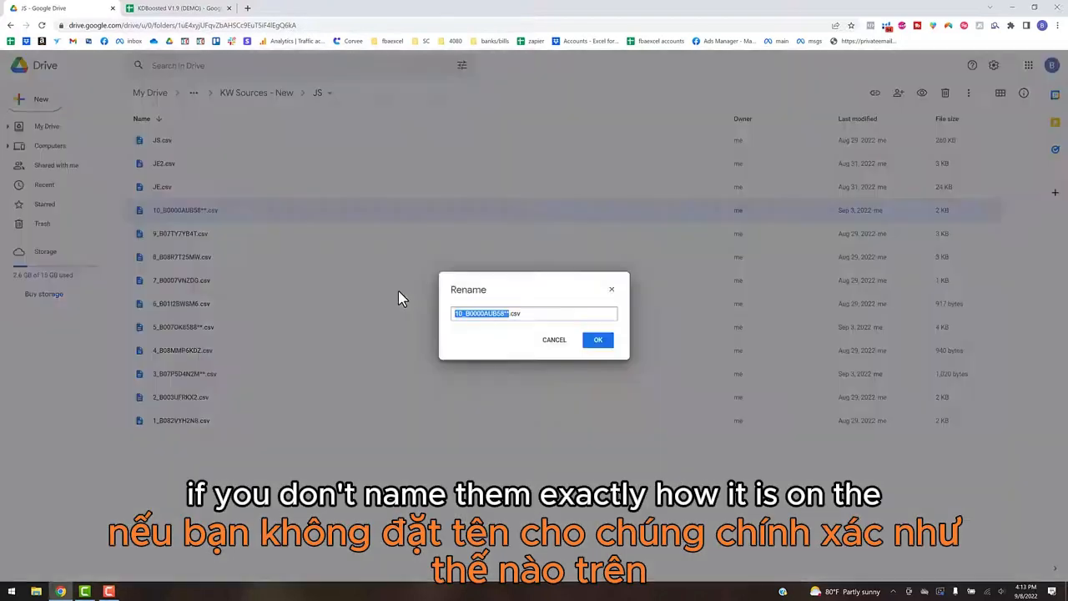
click(511, 313)
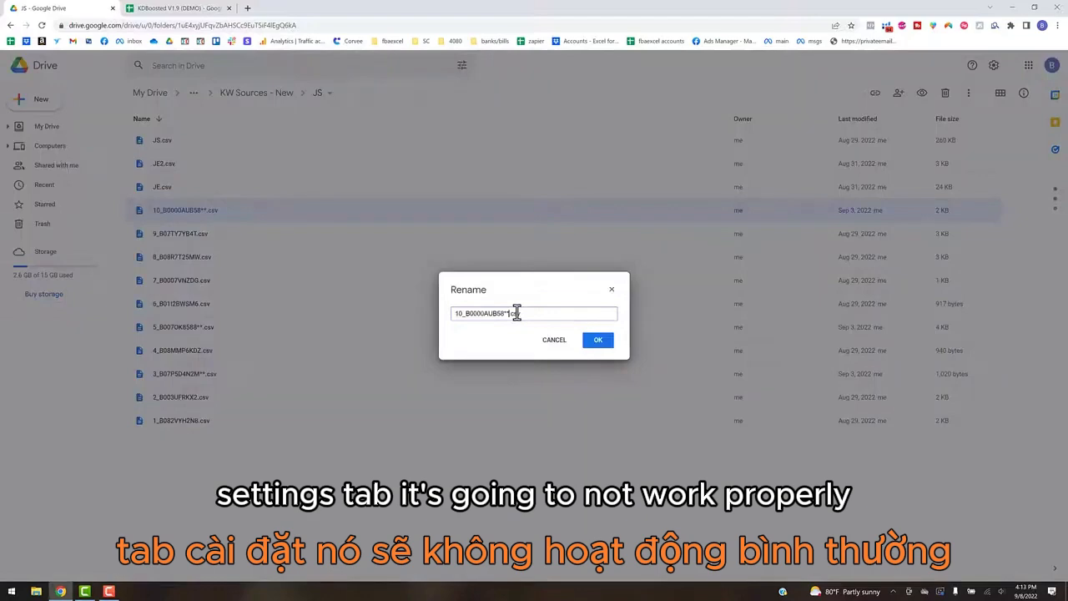
key(BackSpace)
key(BackSpace)
click(596, 340)
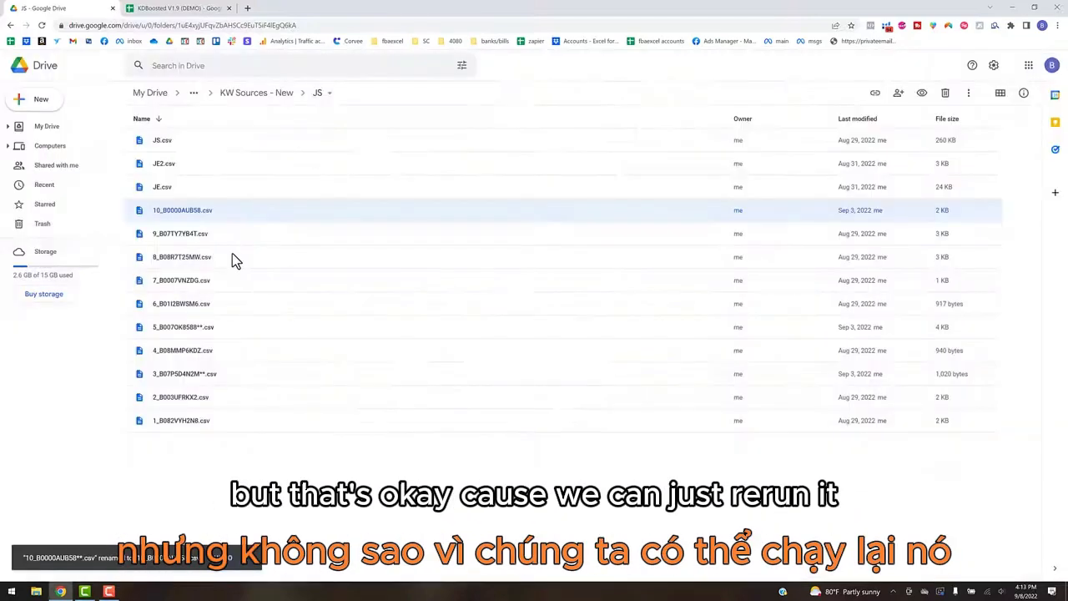
Rename the fifth ASIN file to 5_B007OK8588.csv
right_click(205, 334)
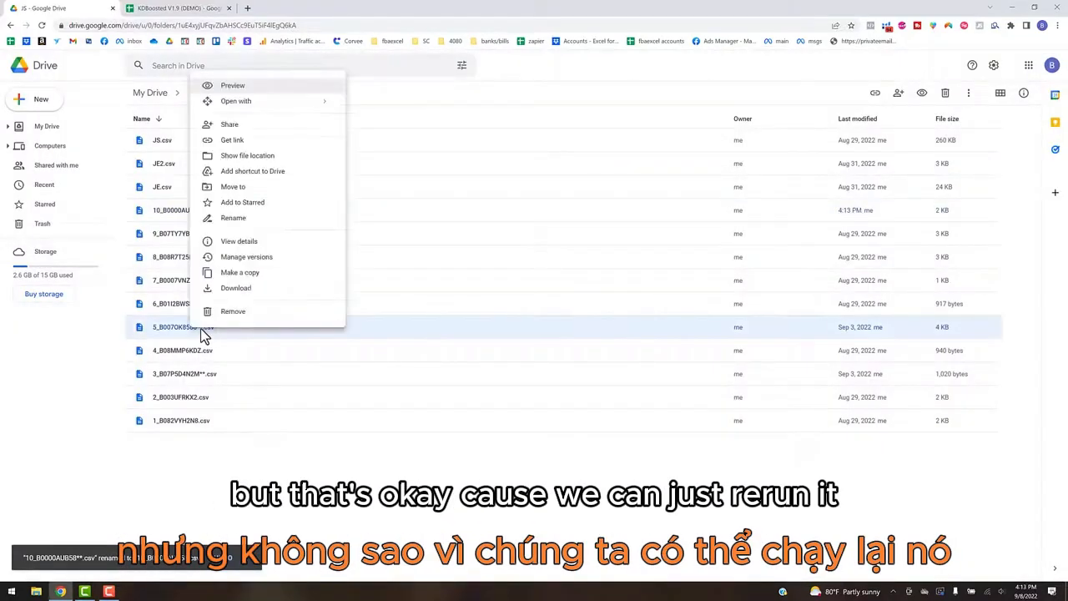
click(248, 218)
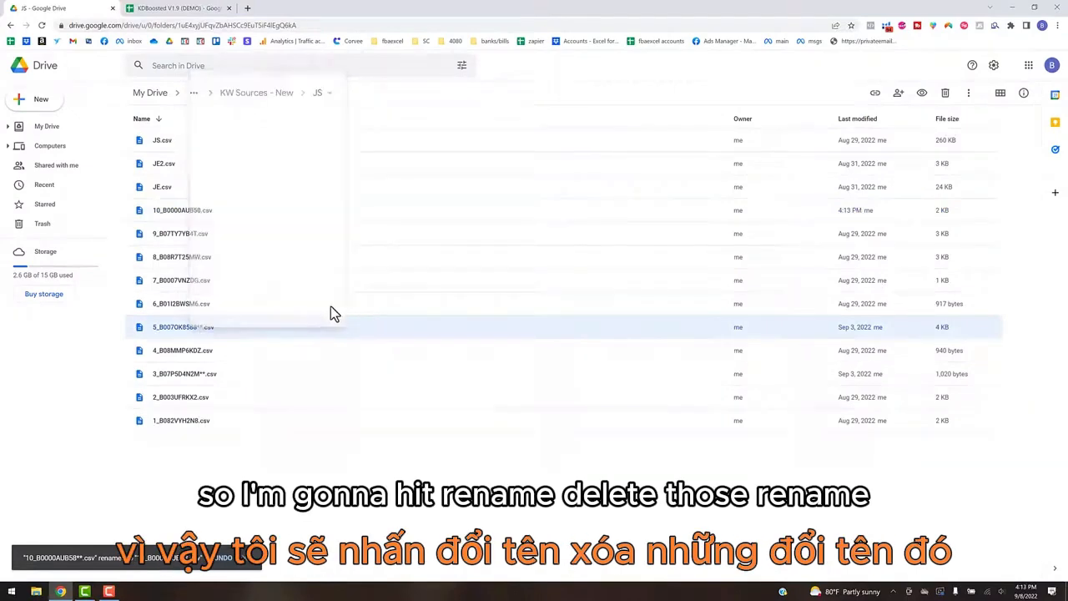
click(505, 312)
key(BackSpace)
key(BackSpace)
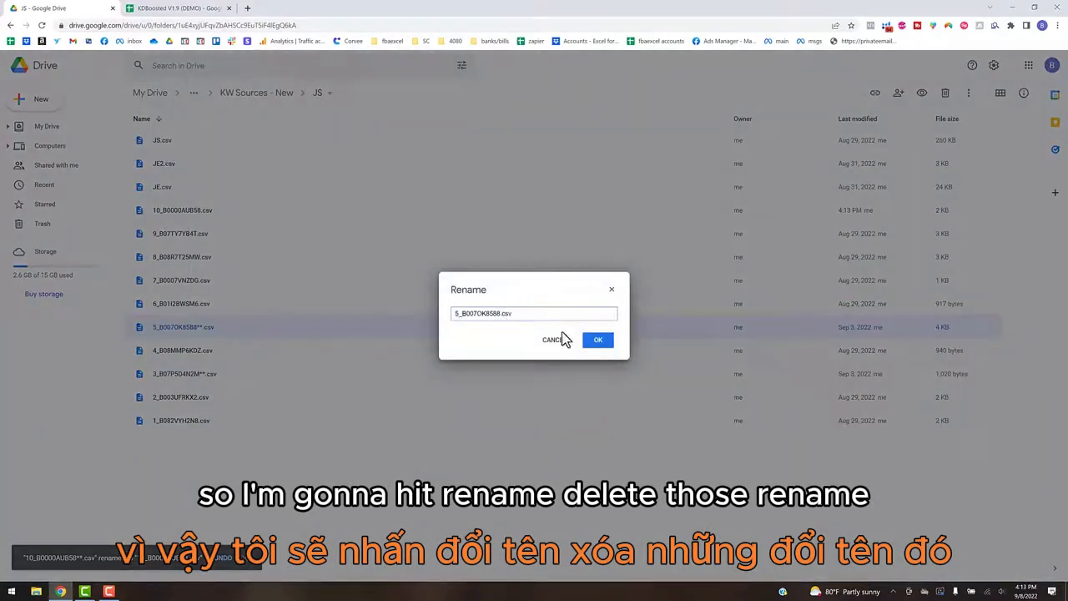
key(Return)
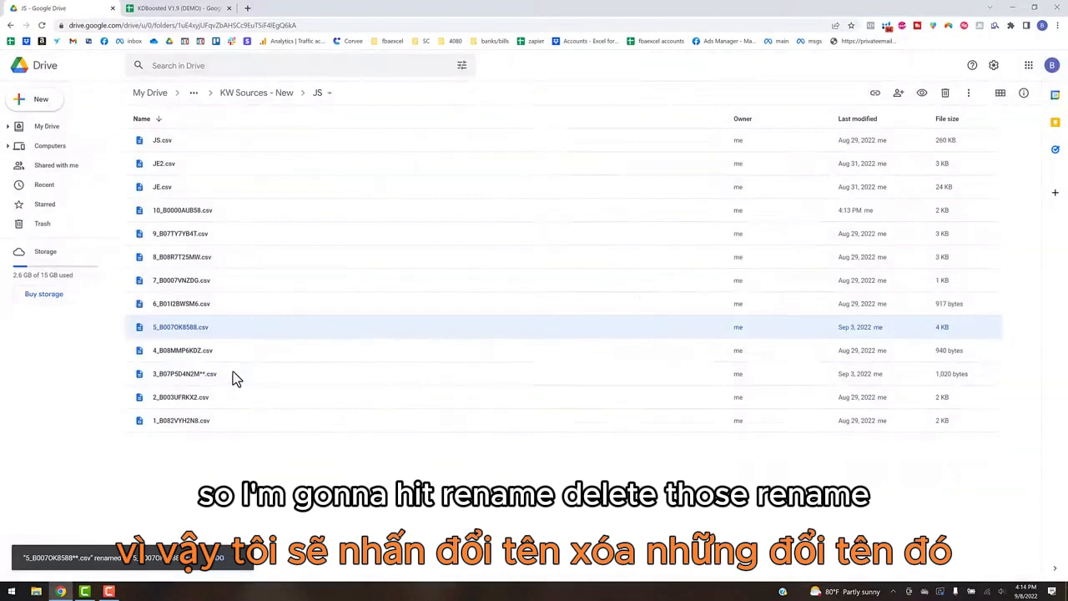
Rename the third ASIN file to 3_B07P5D4N2M.csv
right_click(233, 374)
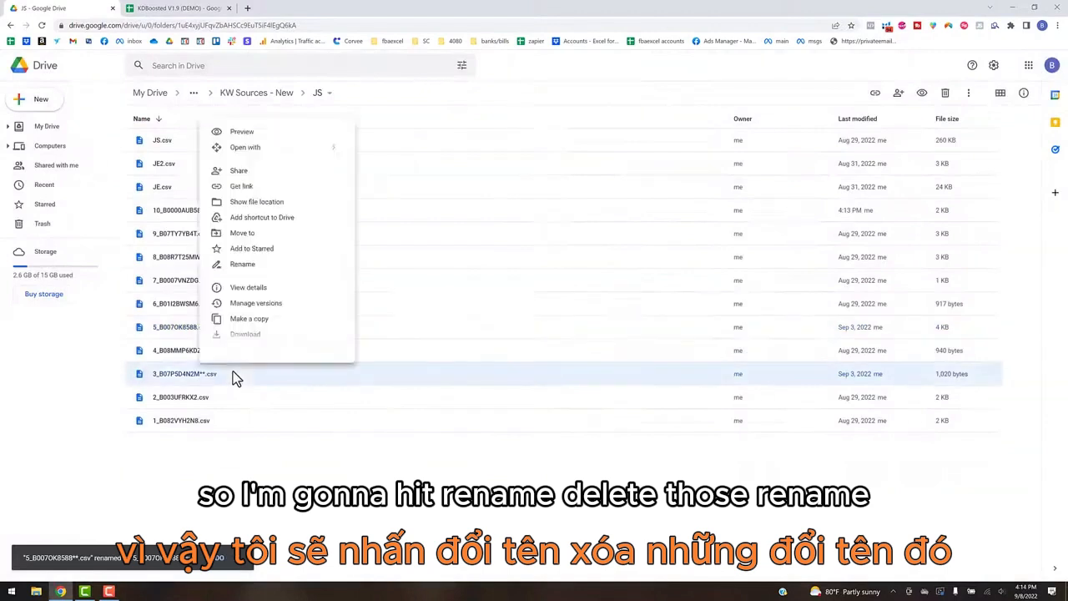
click(243, 265)
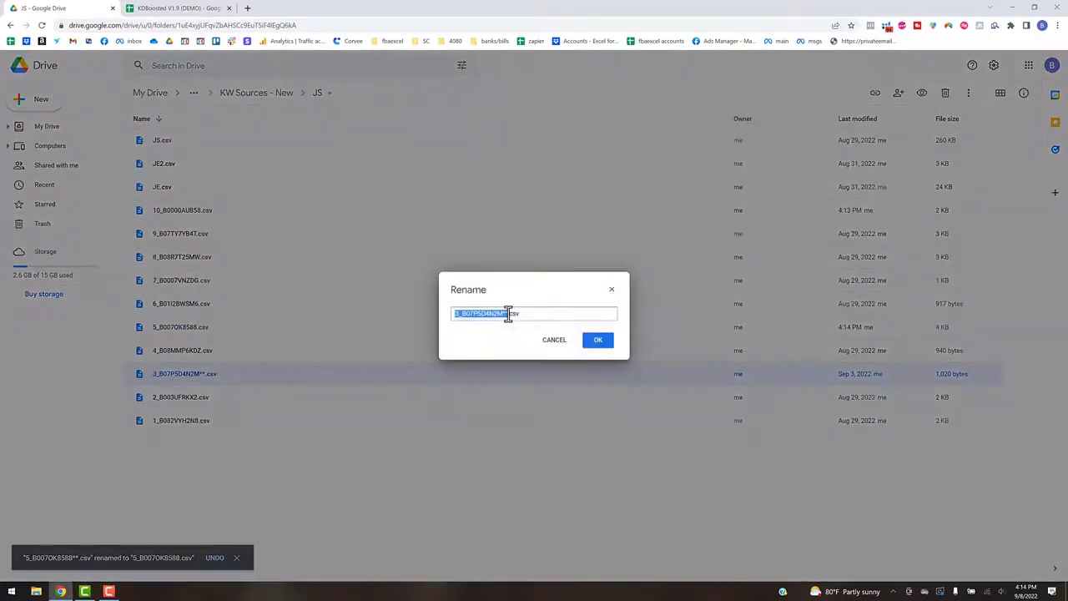
click(507, 313)
key(BackSpace)
key(BackSpace)
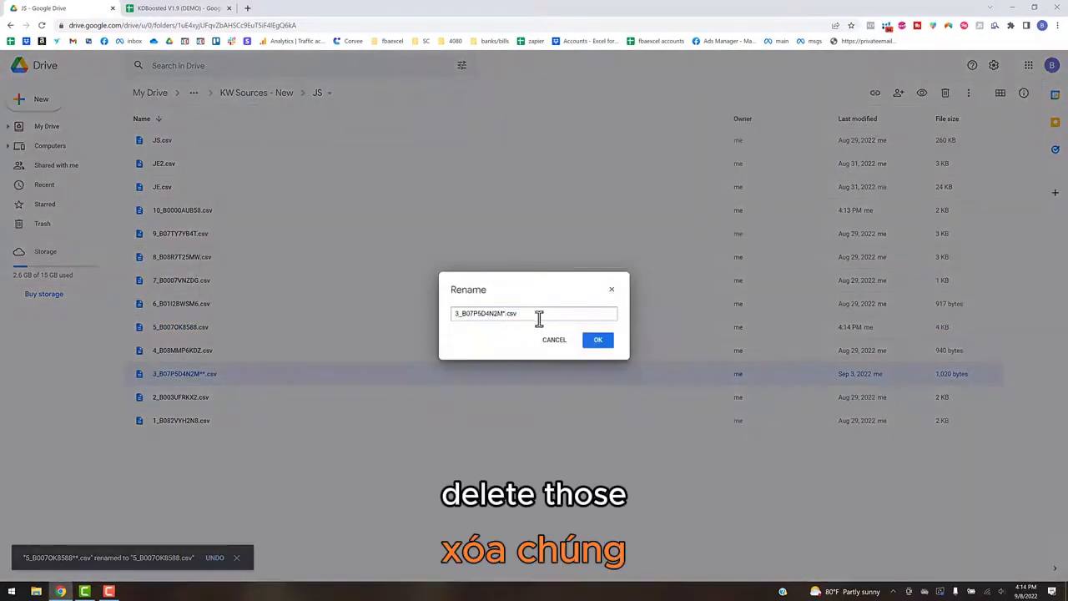
click(596, 340)
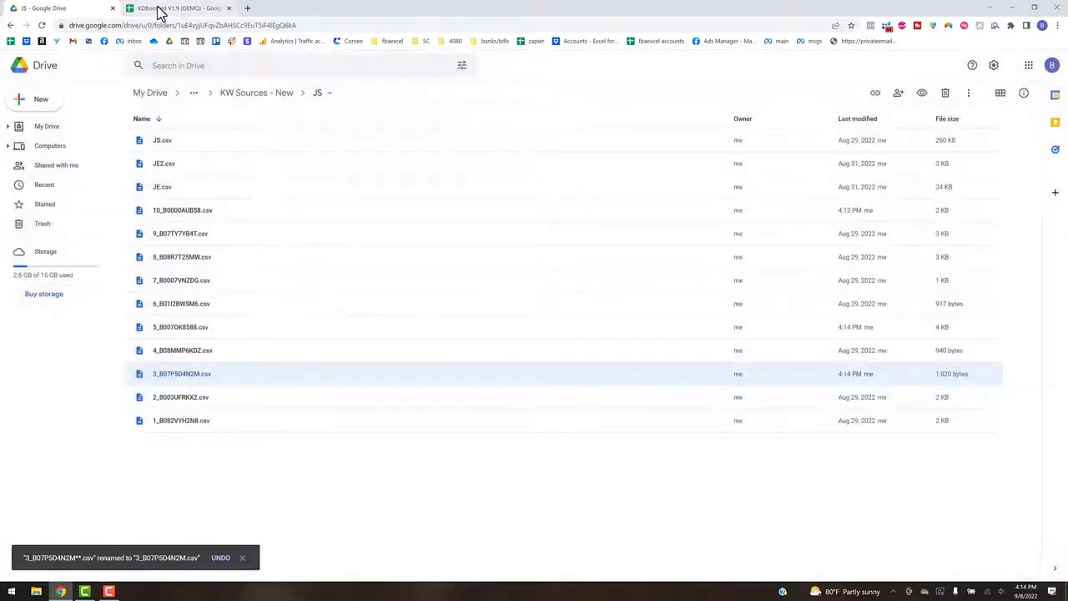
In the KDBoosted sheet, uncheck the JungleScout data sources and all ASIN files except B07P5D4N2M, B007OK8588 and B0000AUB58
click(156, 10)
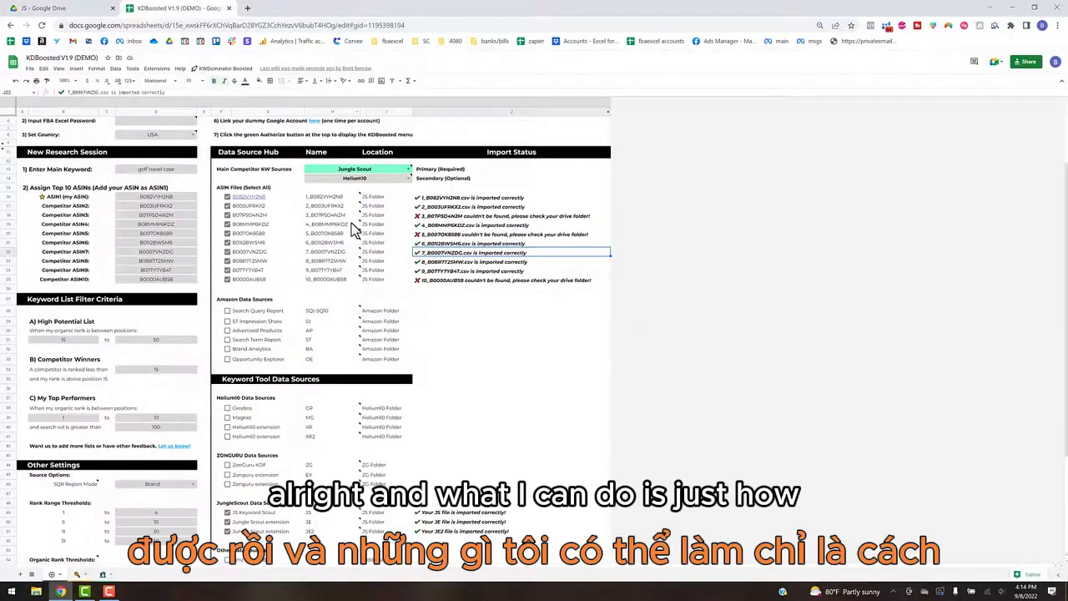
click(228, 223)
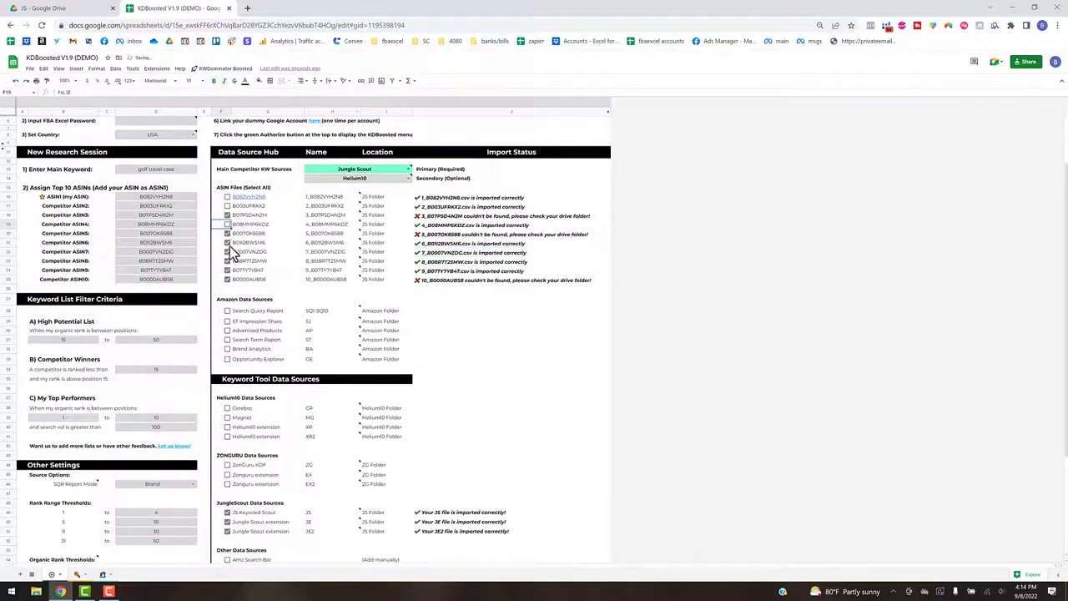
click(228, 243)
click(227, 252)
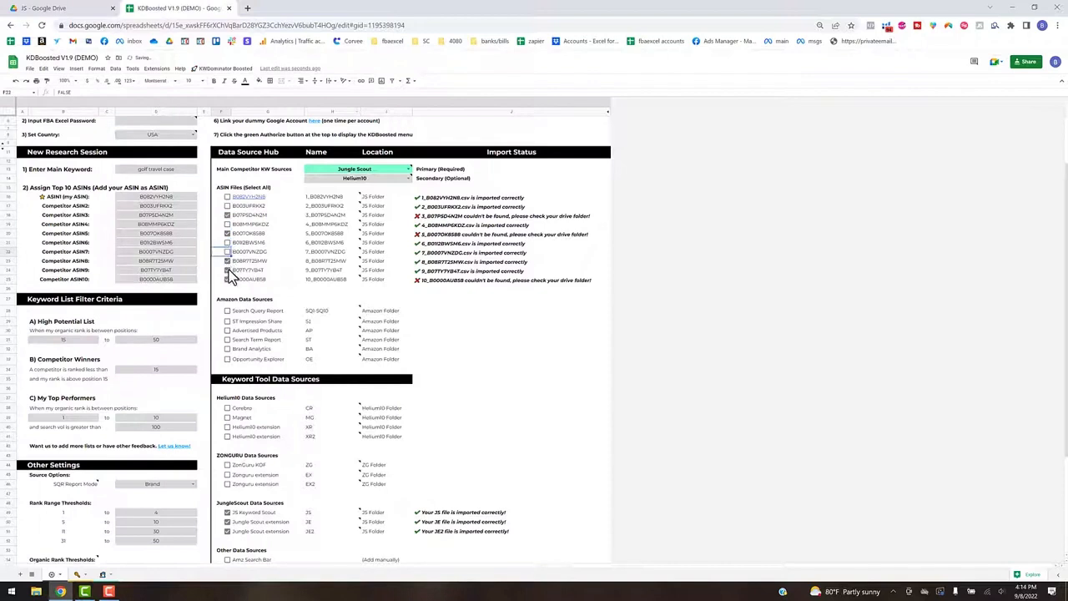
click(229, 271)
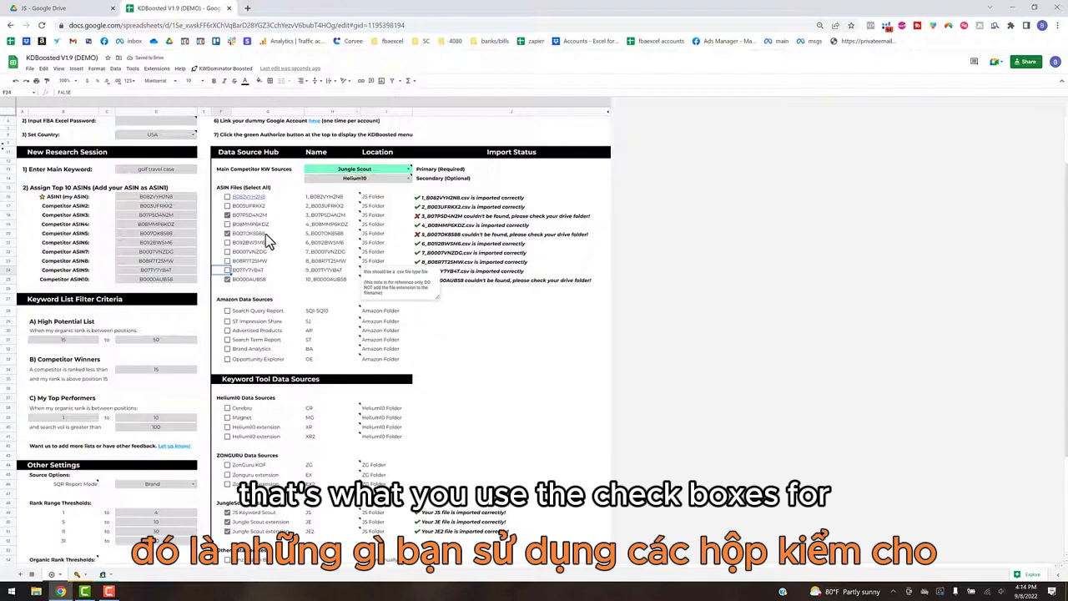
click(228, 521)
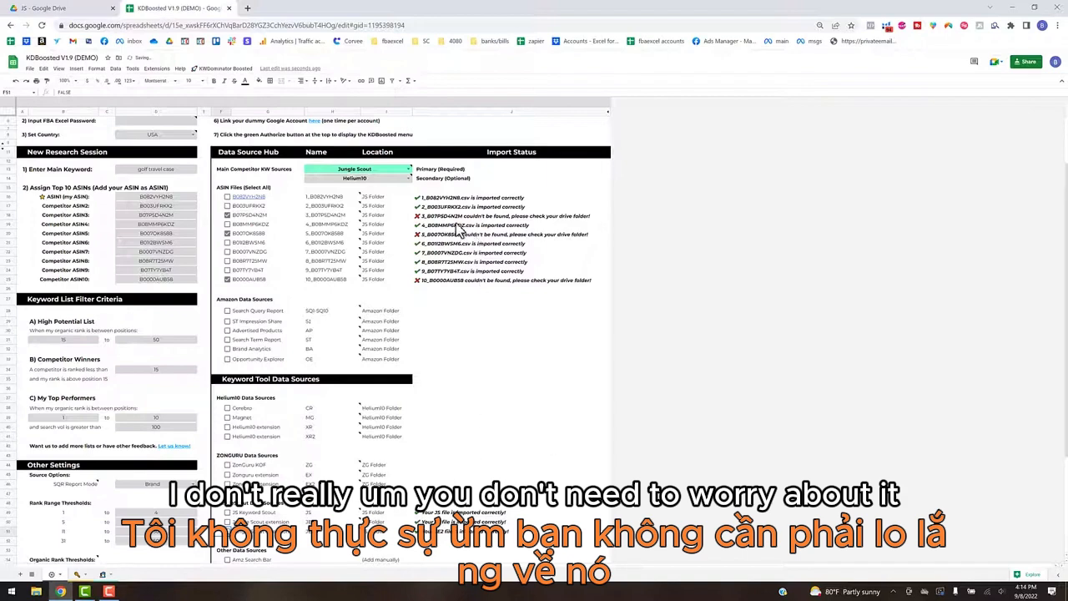
Import the three checked ASIN files into KDBoosted and dismiss the sync message
click(223, 68)
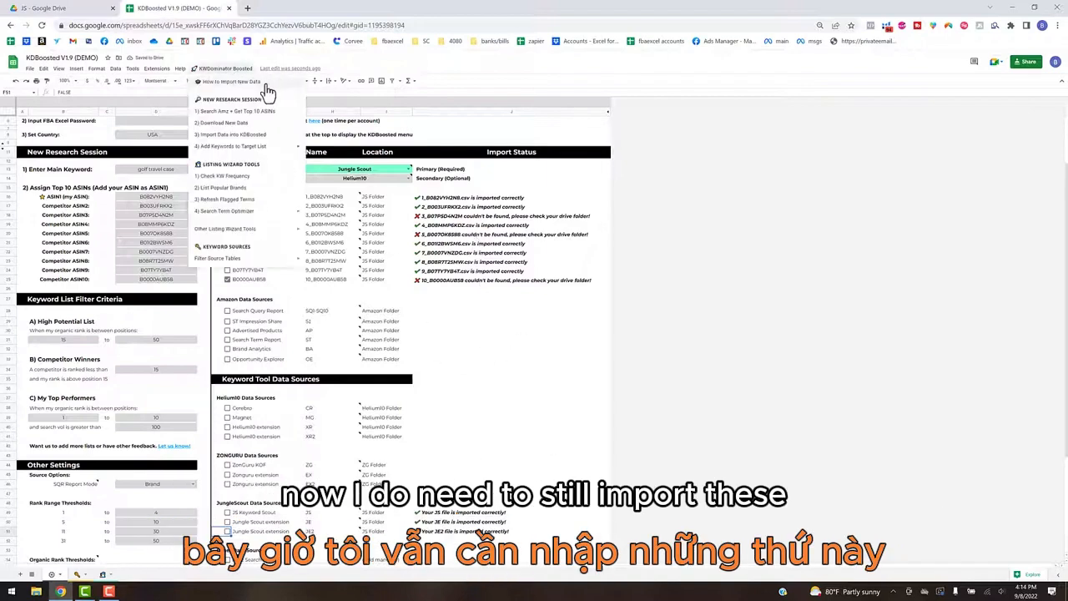
click(218, 134)
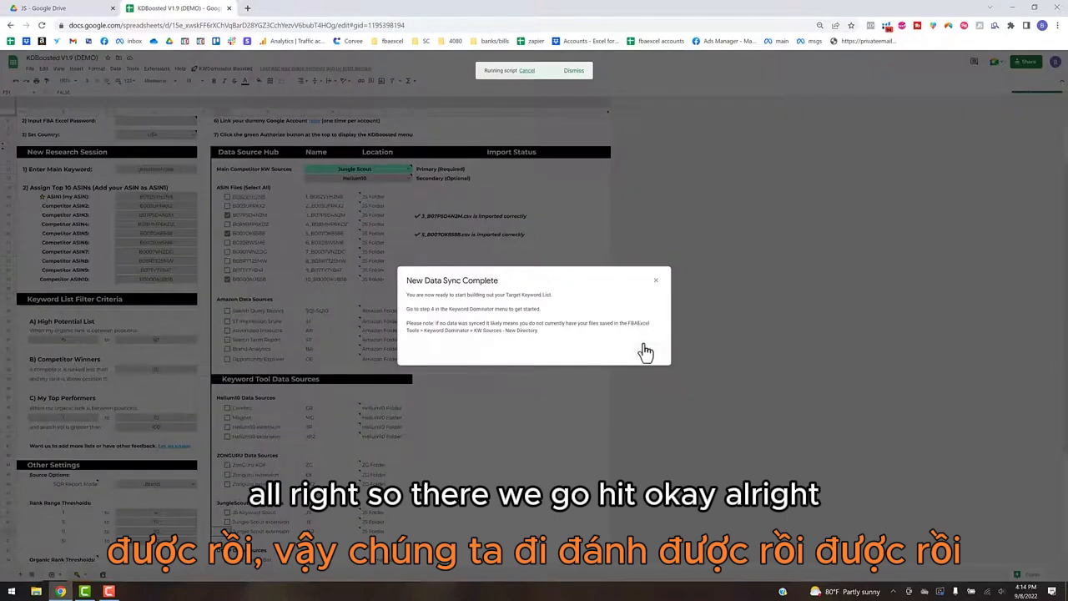
click(645, 352)
scroll(424, 306, up, 2)
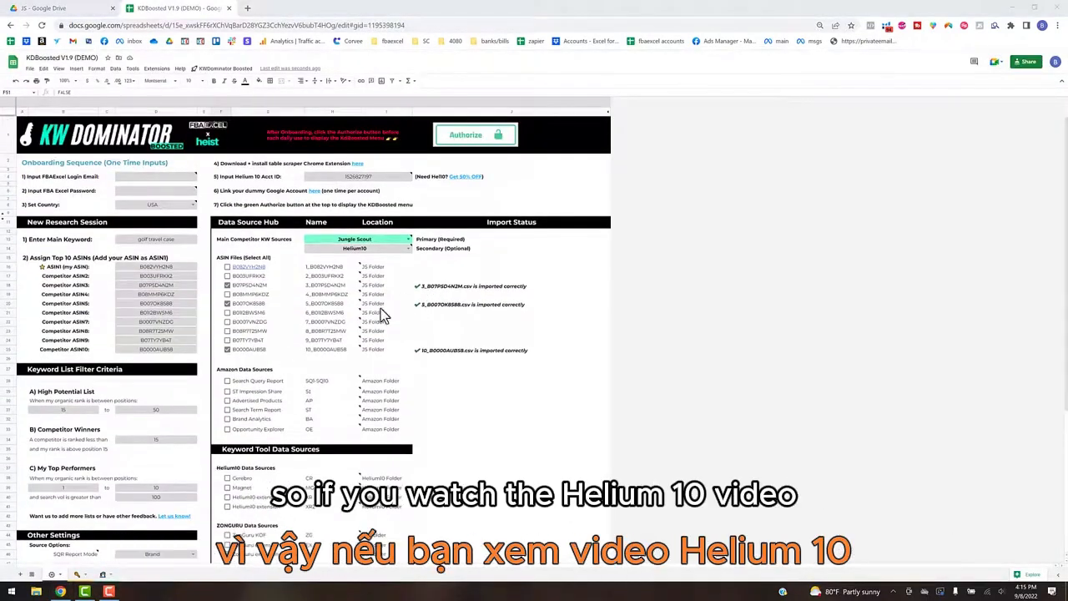
Check the Jungle Scout score settings on the source sheet and add the Keyword Scout keywords to the target list, overriding the existing list
click(76, 575)
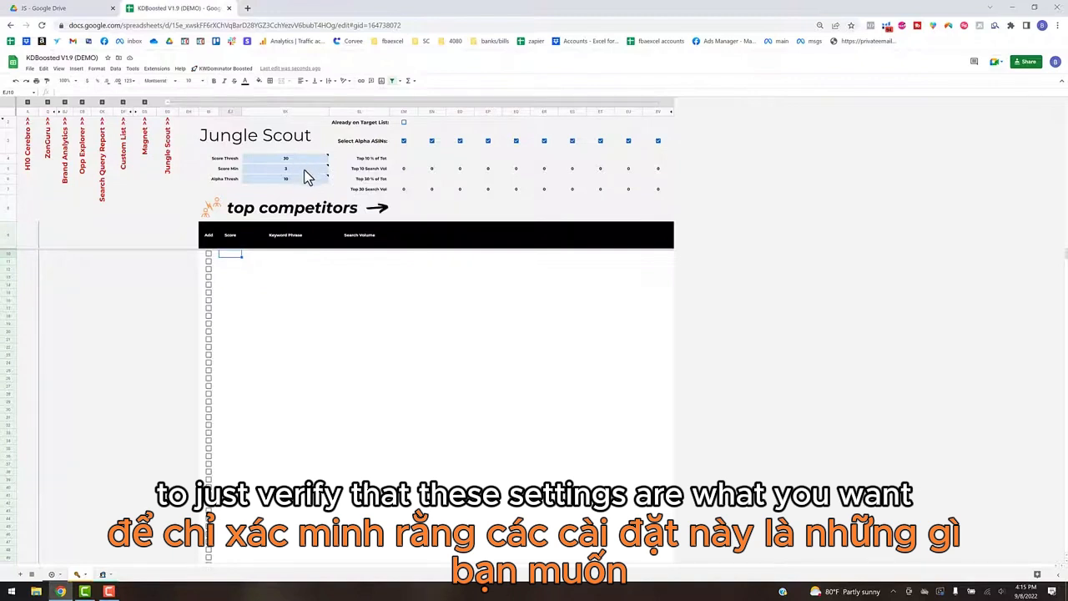
mouse_move(280, 173)
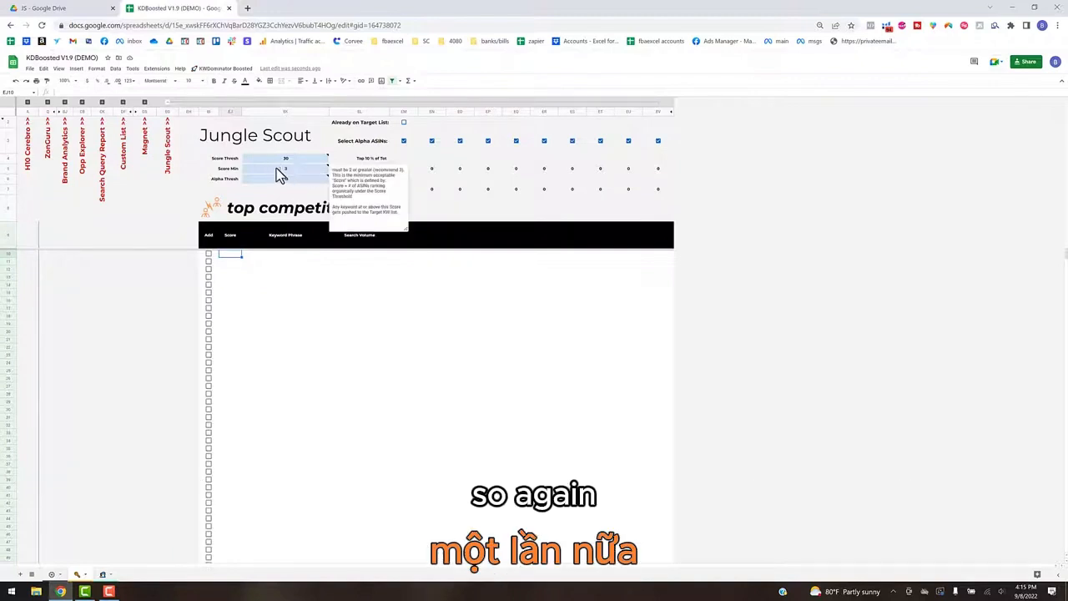
click(376, 270)
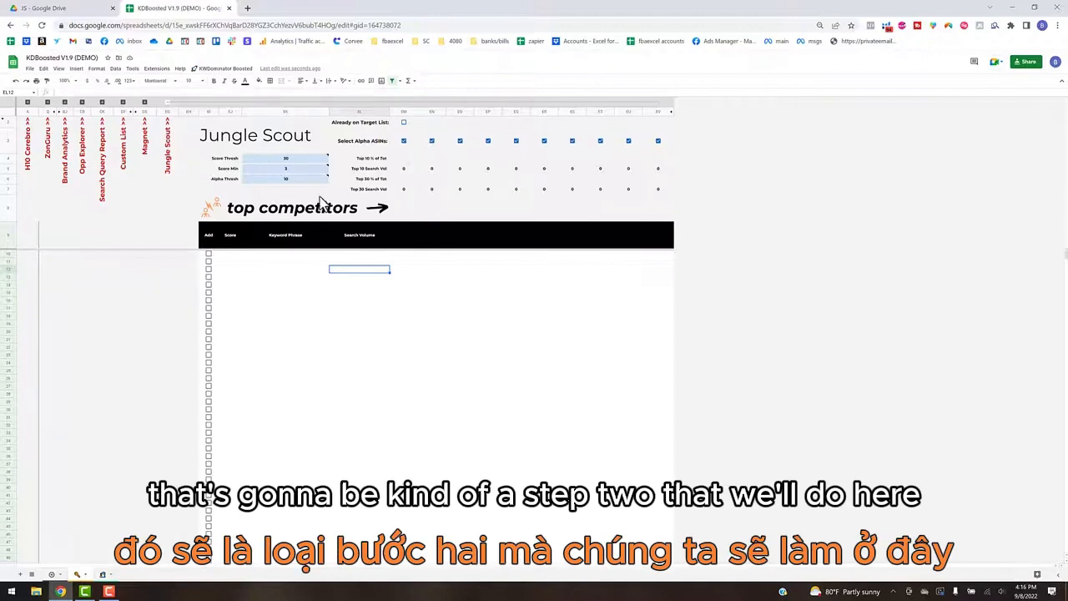
click(227, 69)
mouse_move(227, 146)
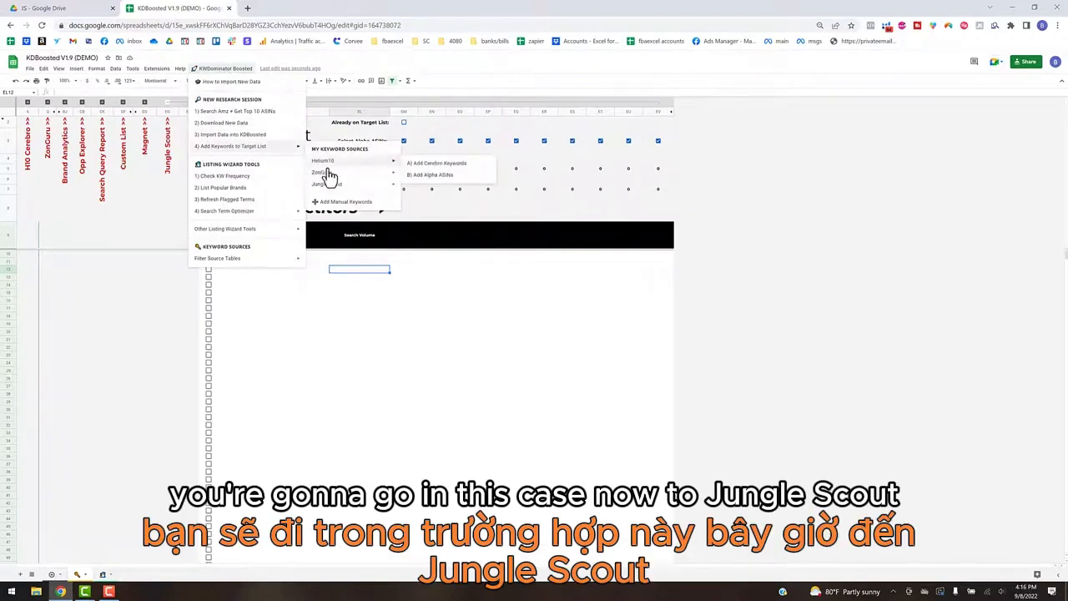
mouse_move(331, 187)
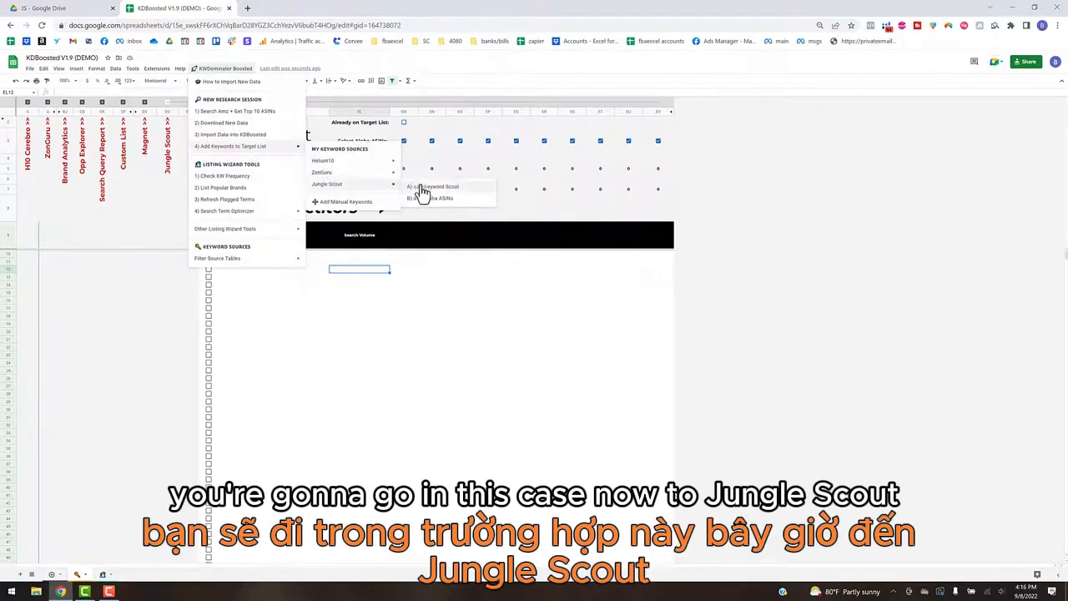
click(430, 189)
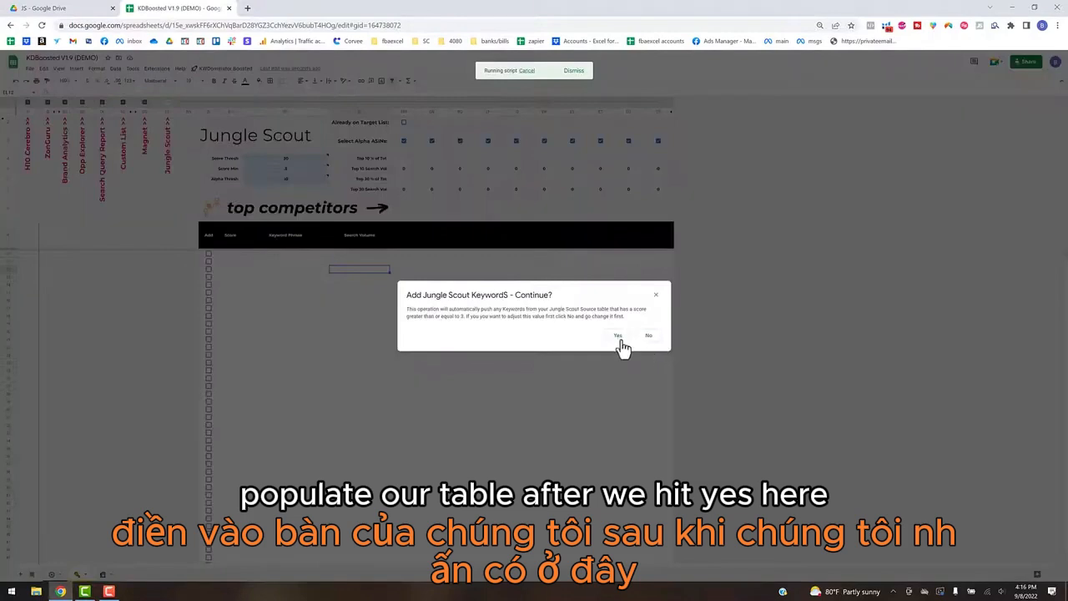
key(Return)
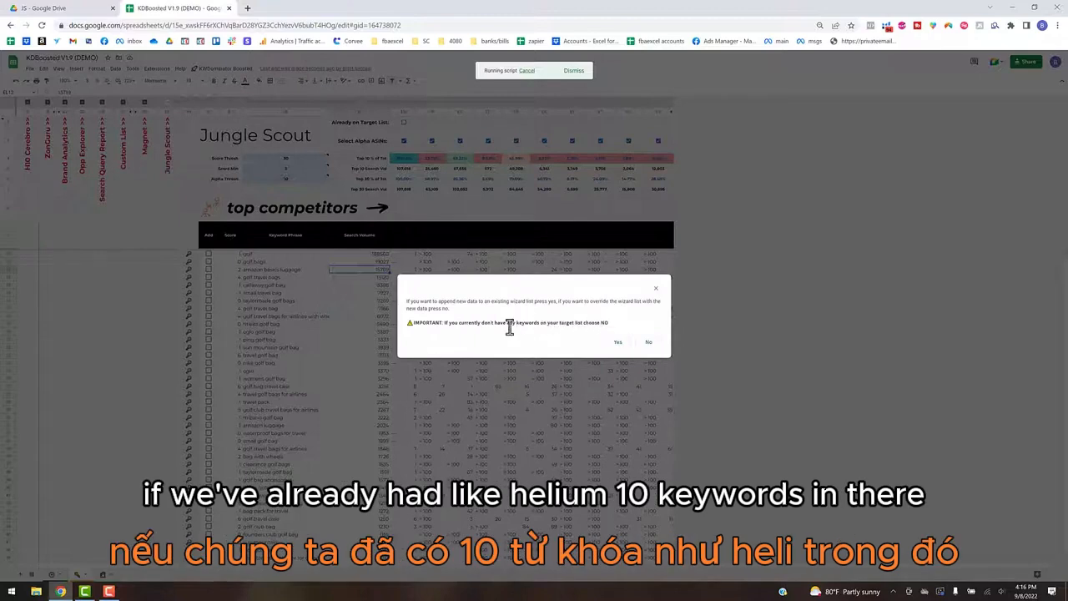
click(650, 345)
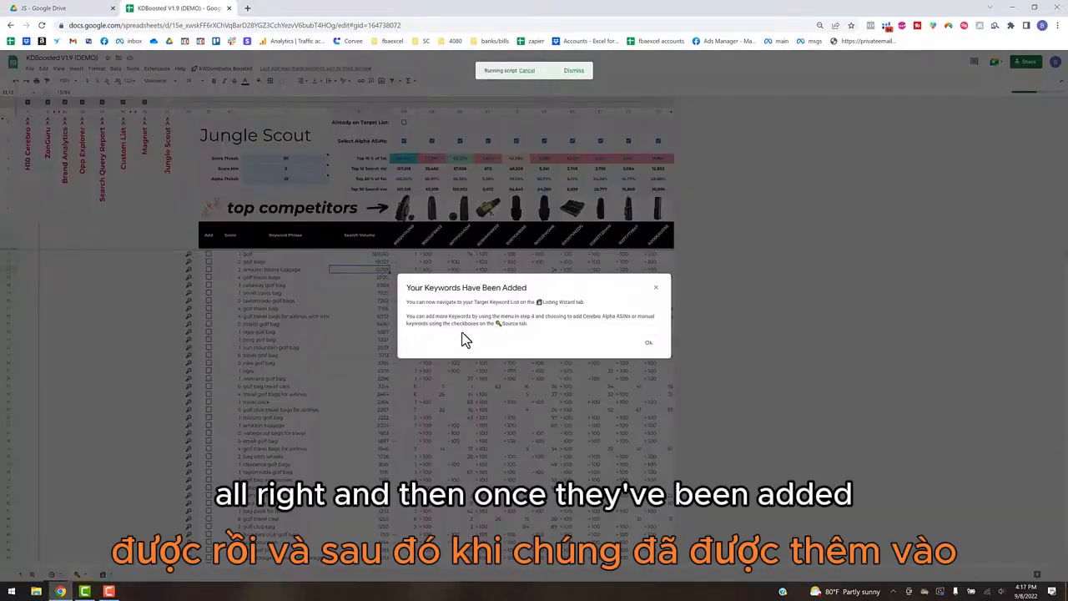
click(647, 342)
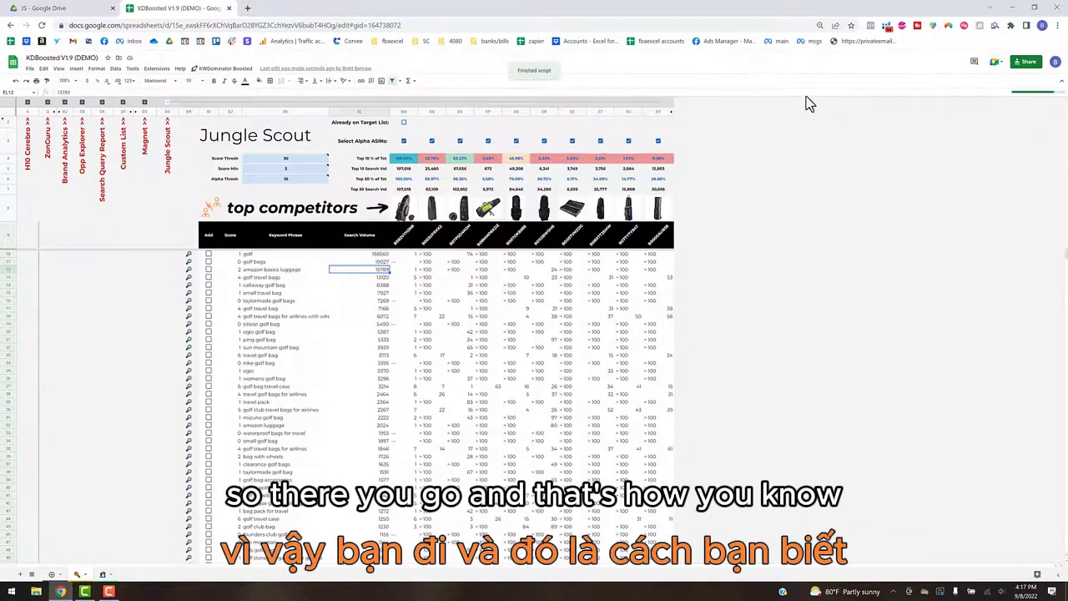
Turn on Already on Target List to highlight the Jungle Scout keywords that were added
click(432, 300)
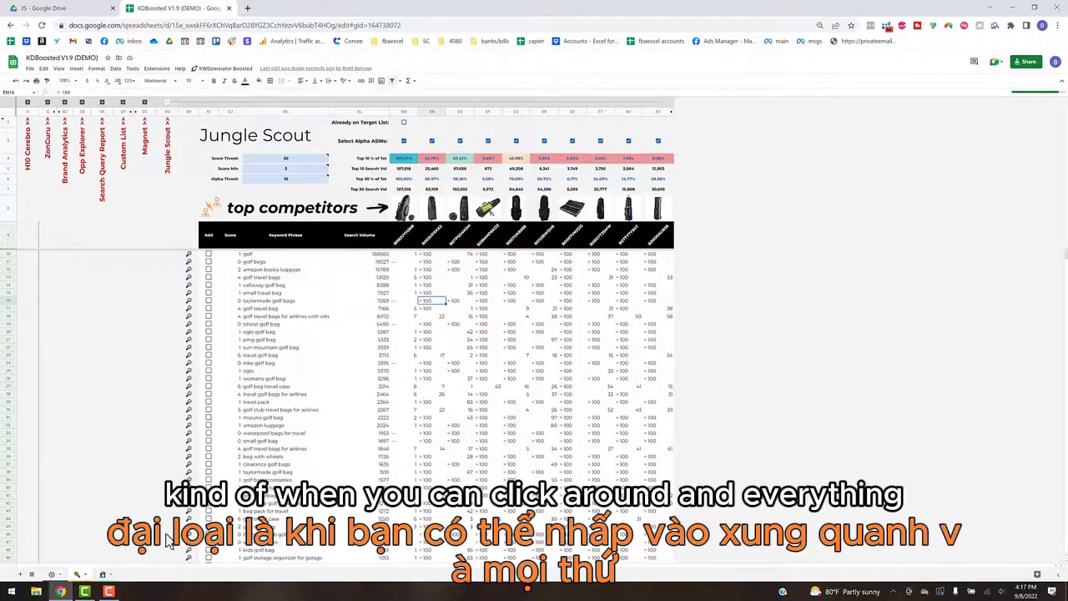
click(403, 122)
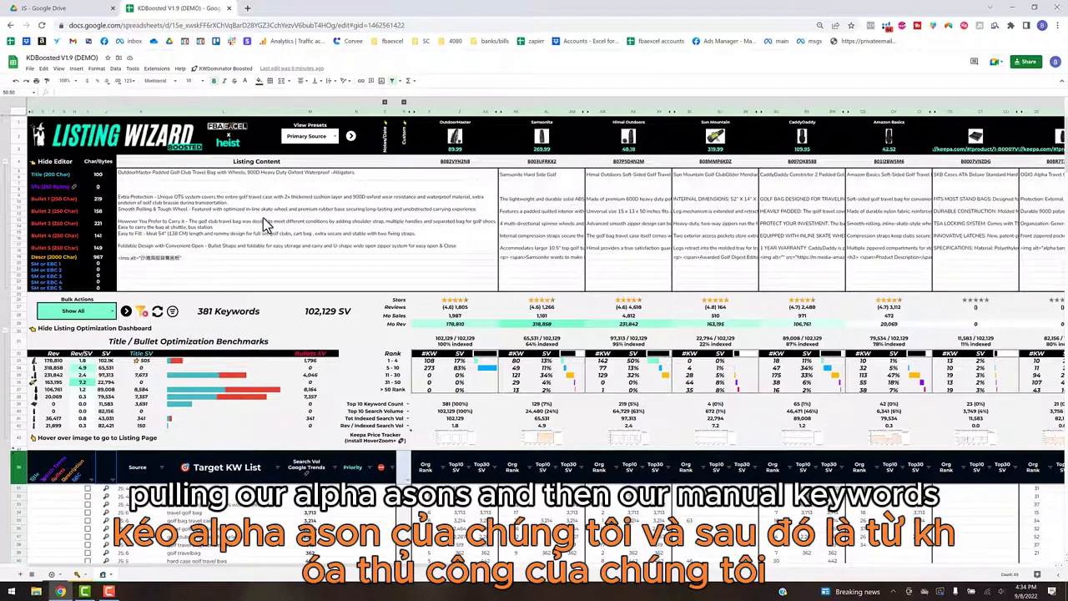
On the source sheet, add the Jungle Scout Alpha ASIN keywords to the target list and confirm the operation
click(79, 576)
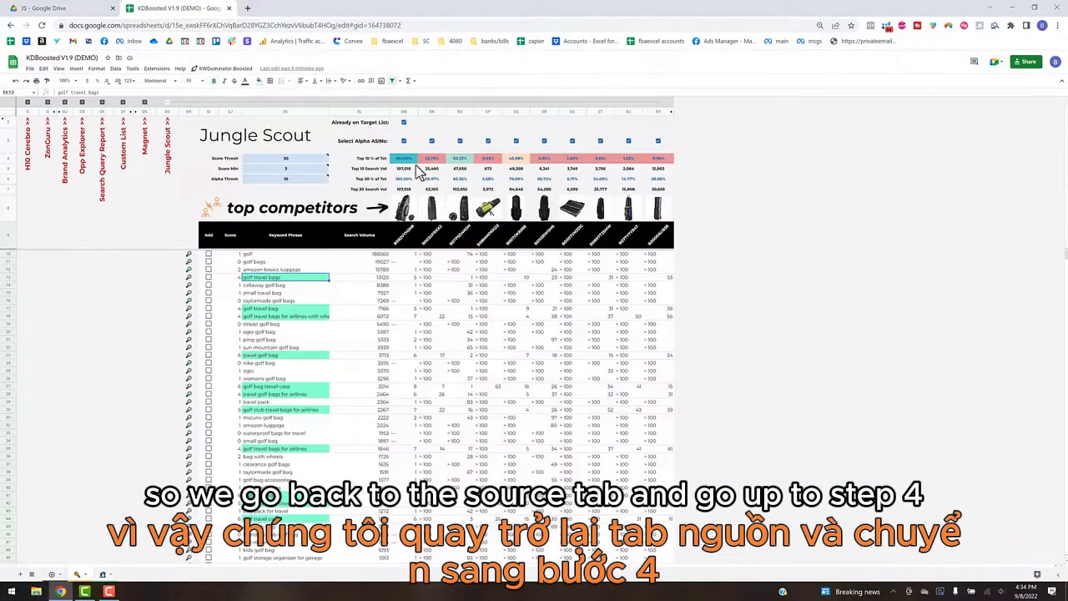
click(238, 71)
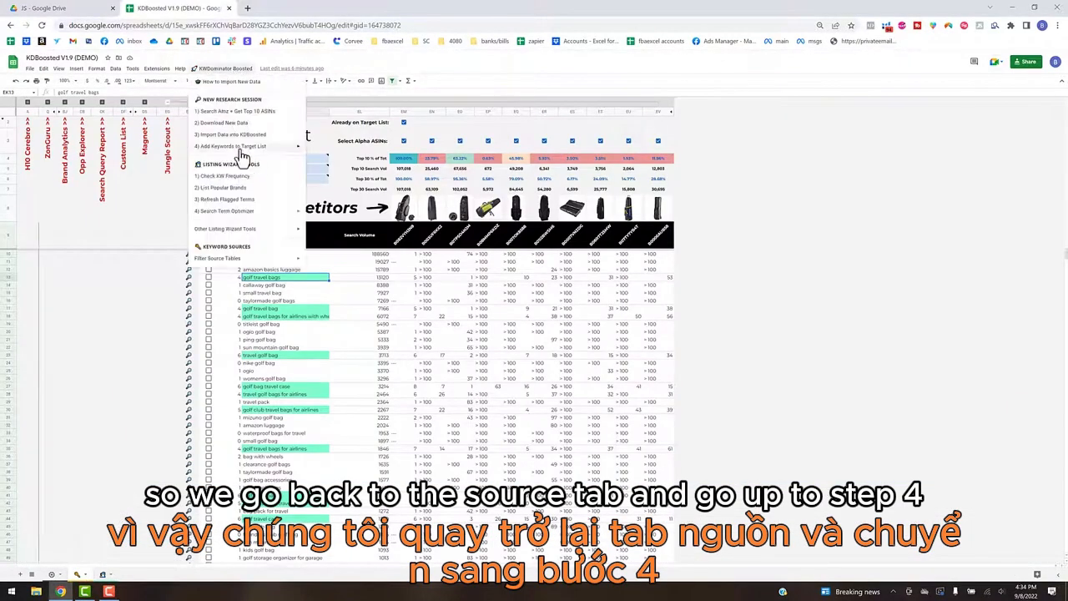
mouse_move(264, 146)
mouse_move(346, 184)
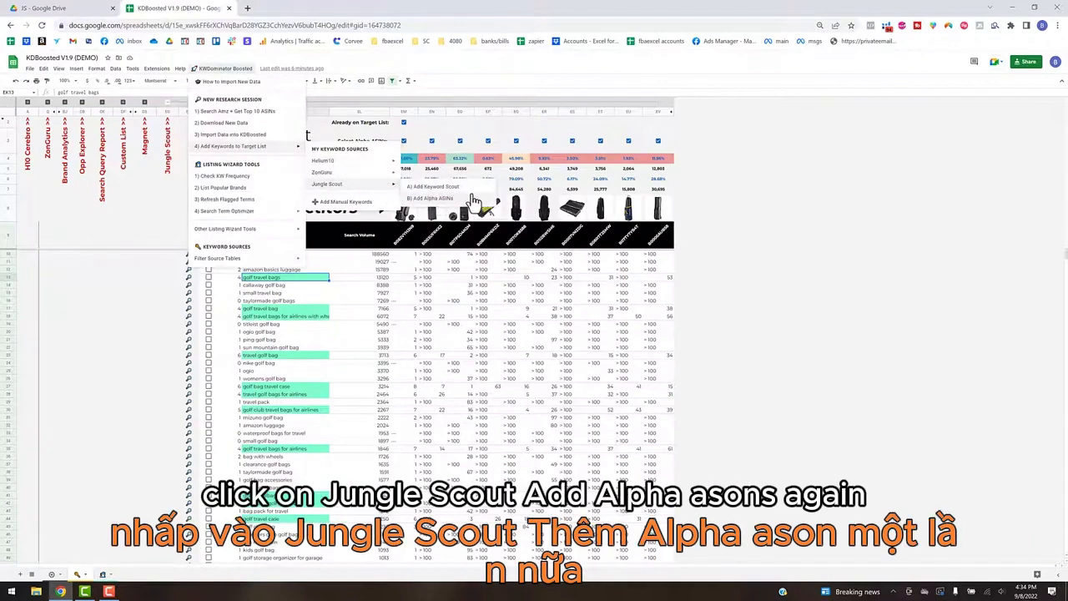
click(430, 198)
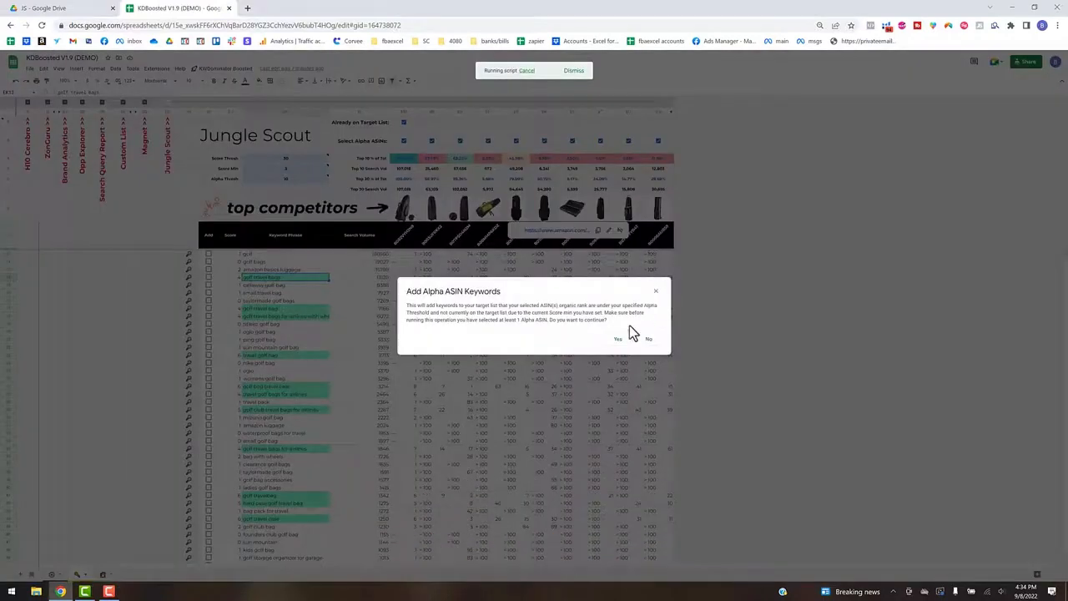
click(618, 342)
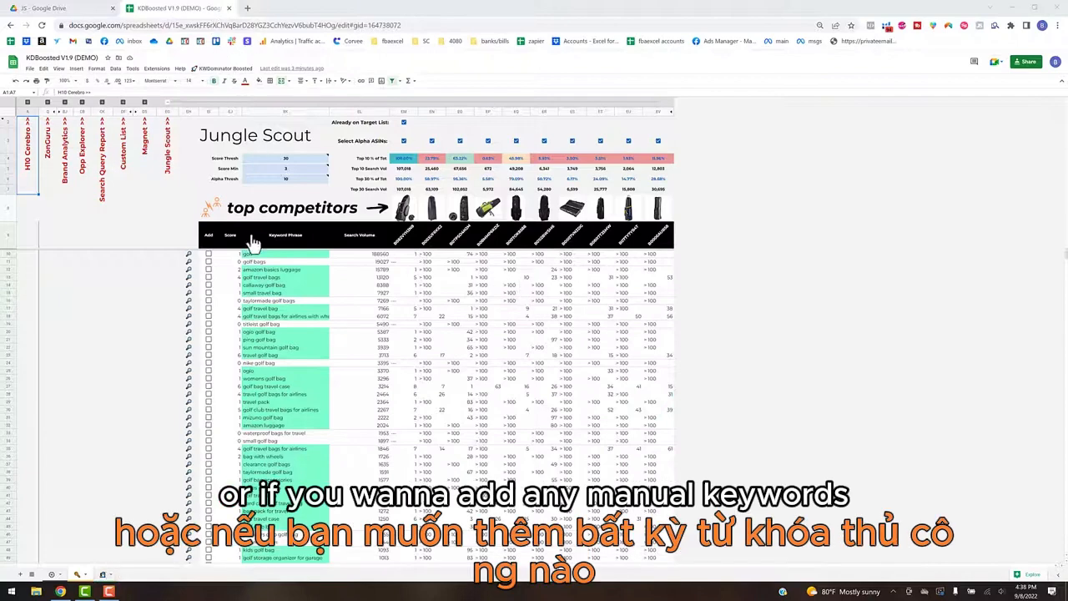
Filter-enable the Jungle Scout source table and look at the fill color filter options for Keyword Phrase
click(226, 67)
mouse_move(242, 262)
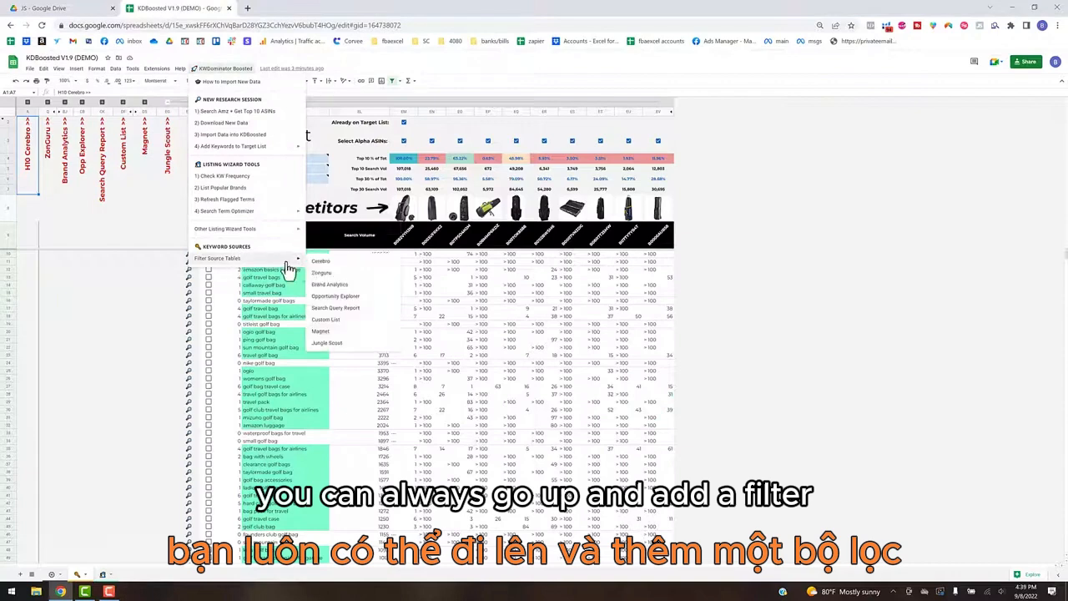
click(329, 349)
click(324, 235)
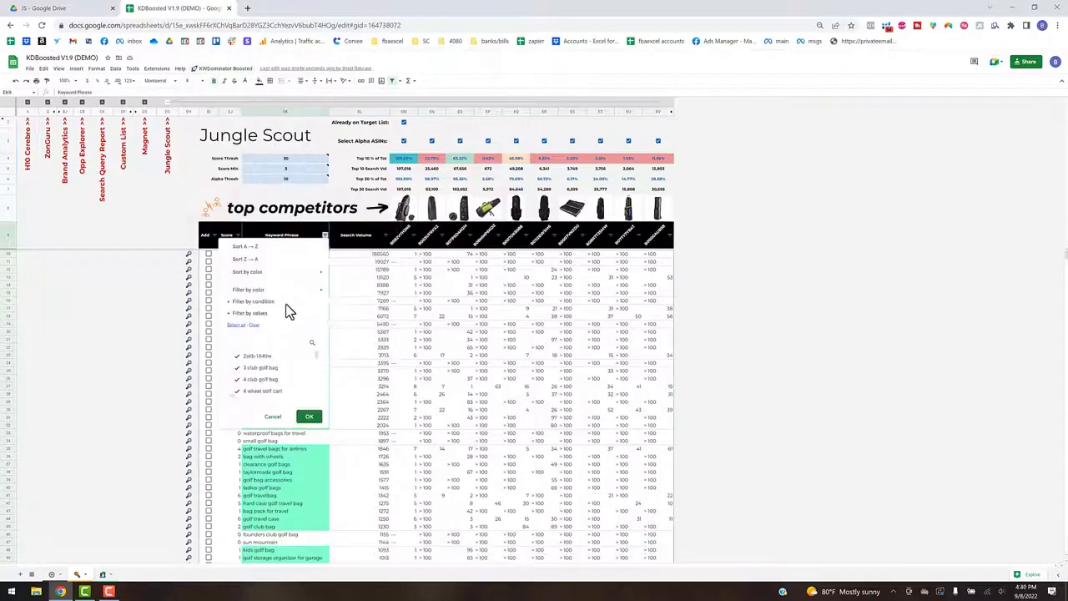
mouse_move(288, 292)
mouse_move(349, 305)
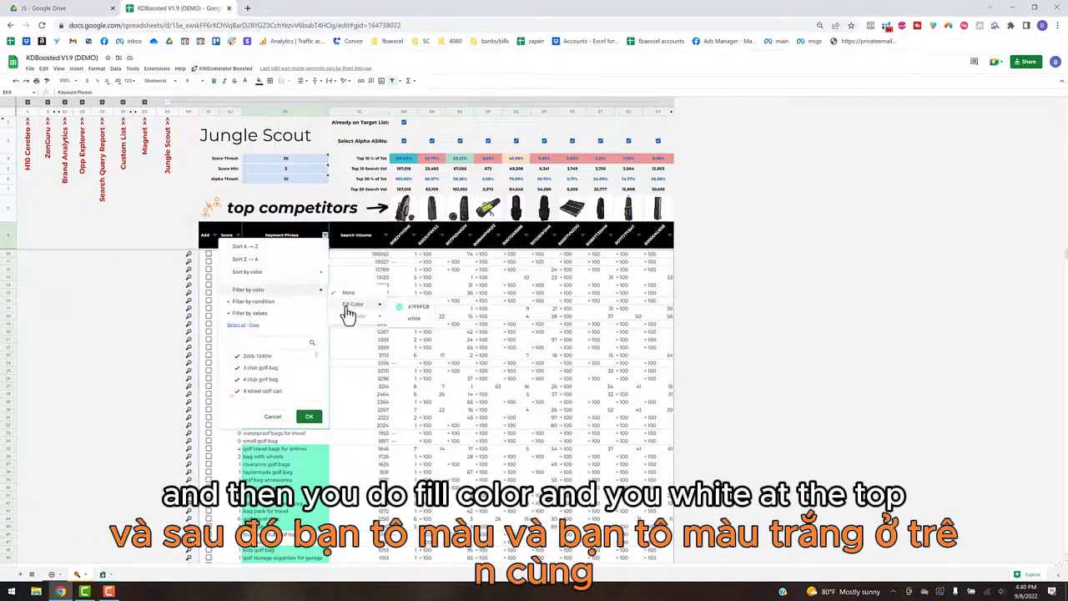
click(514, 293)
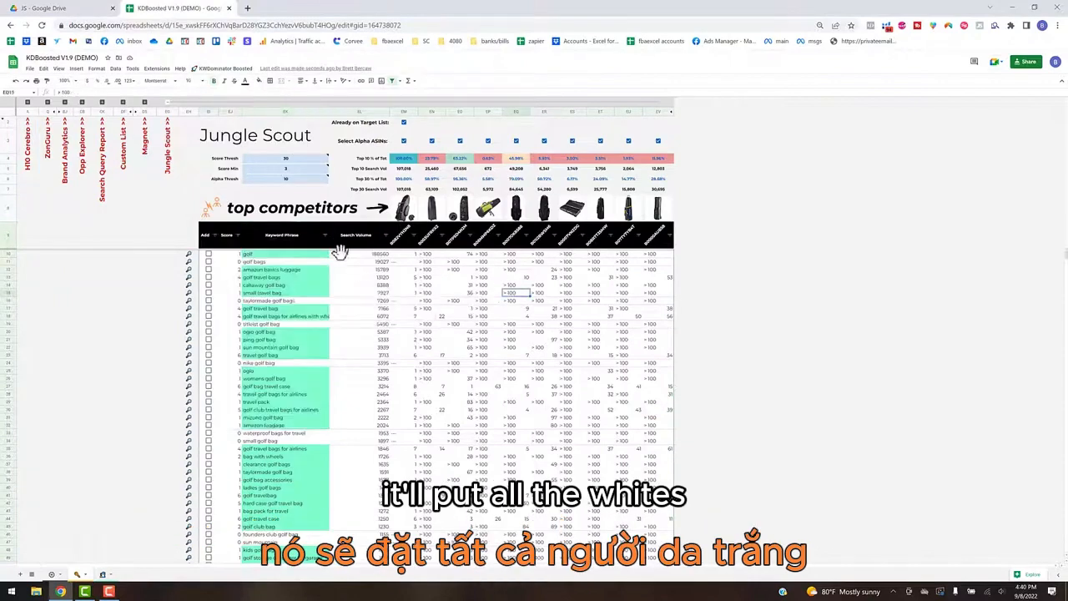
Check golf bags and waterproof bags for travel in the Jungle Scout table and add them to the target list as manual keywords
click(209, 262)
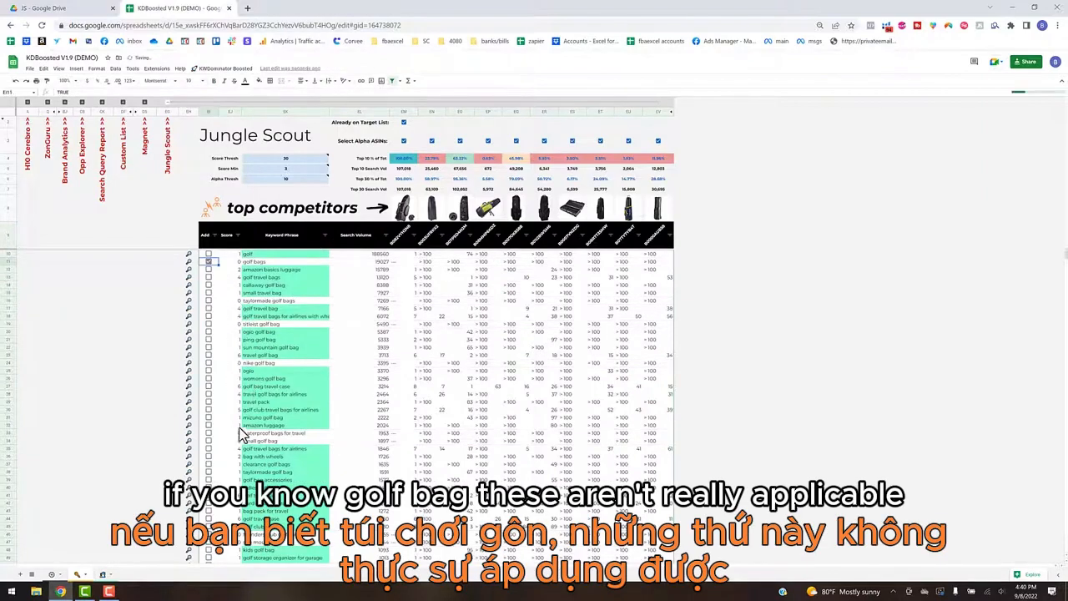
click(209, 433)
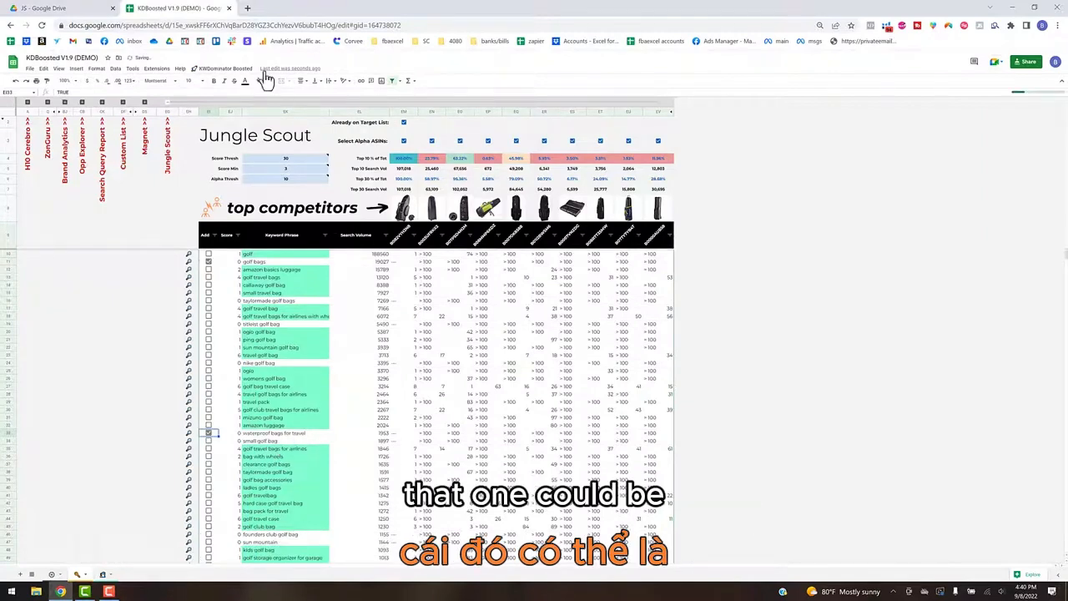
click(216, 70)
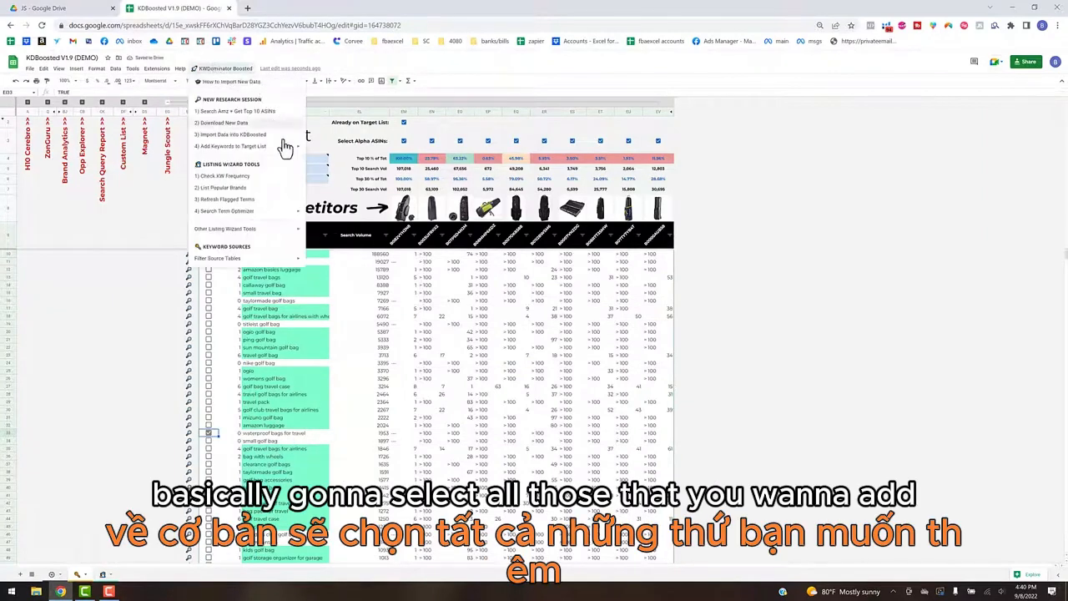
mouse_move(287, 147)
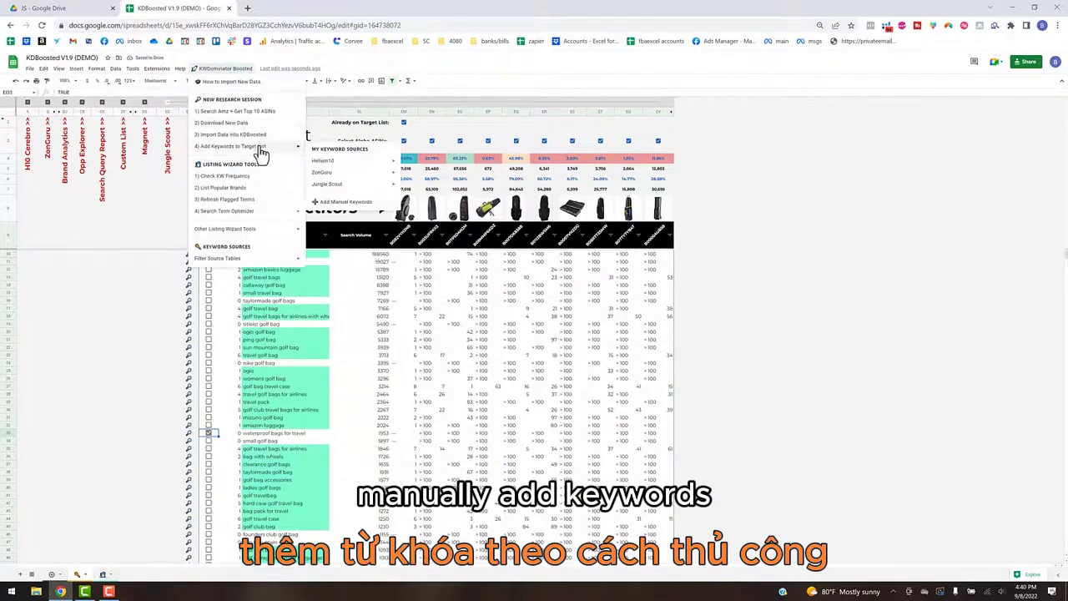
click(356, 203)
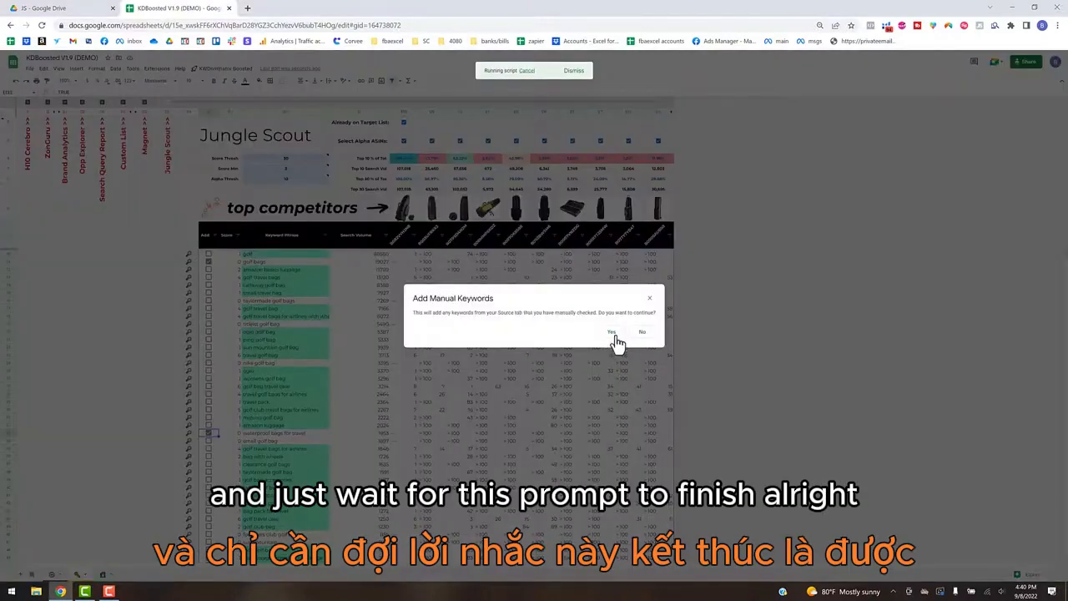
click(611, 331)
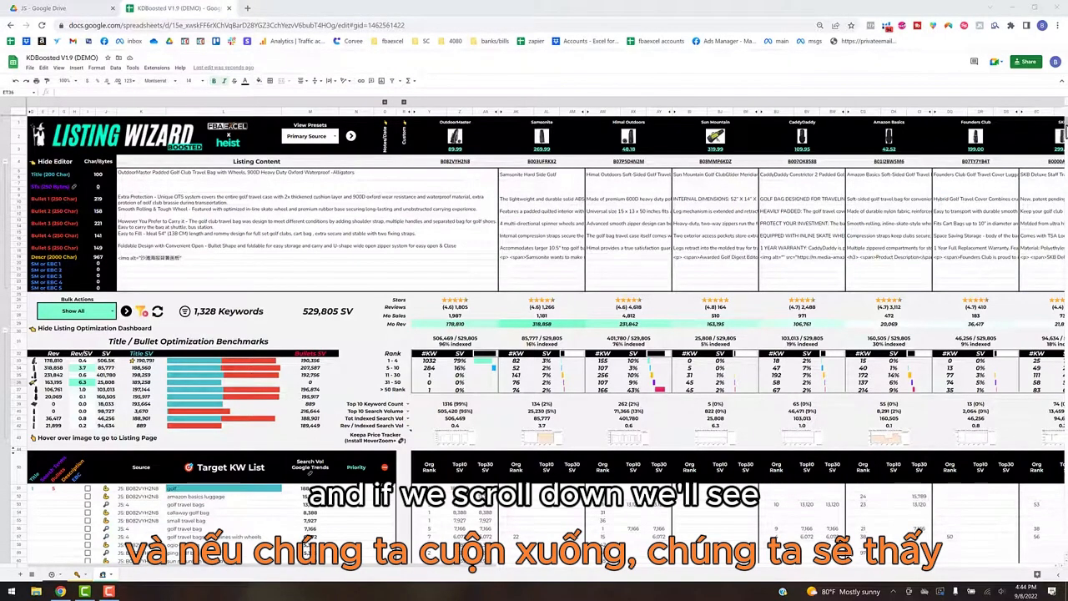
Review the target keyword list on the Listing Wizard sheet and its Jungle Scout metrics in the Keyword Research section
mouse_move(1066, 290)
mouse_down()
mouse_move(1066, 543)
mouse_move(1065, 276)
mouse_up()
drag(1065, 238, 1065, 115)
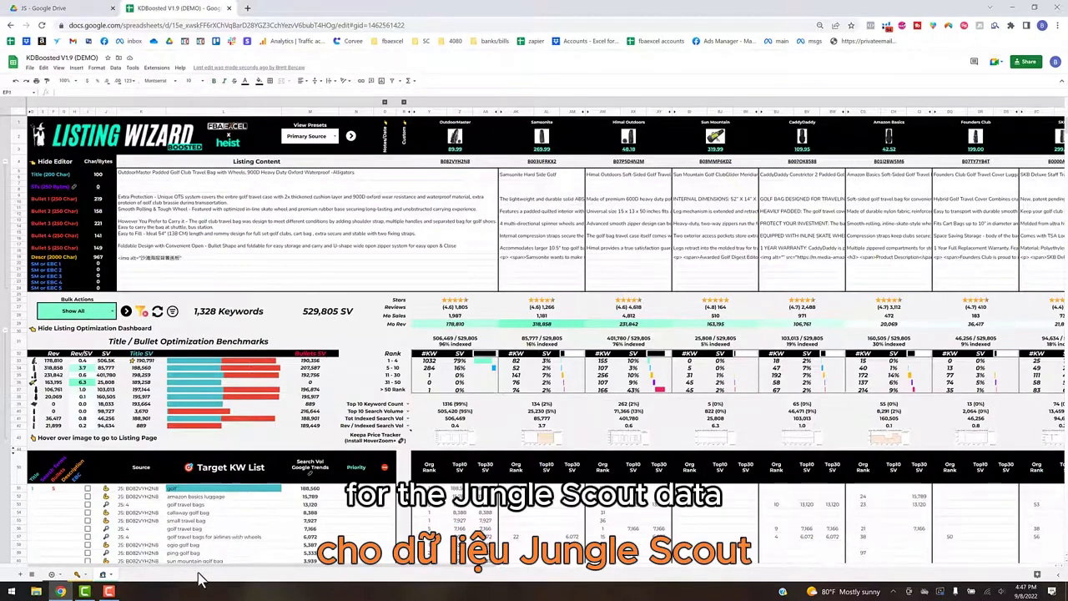
drag(200, 573, 527, 534)
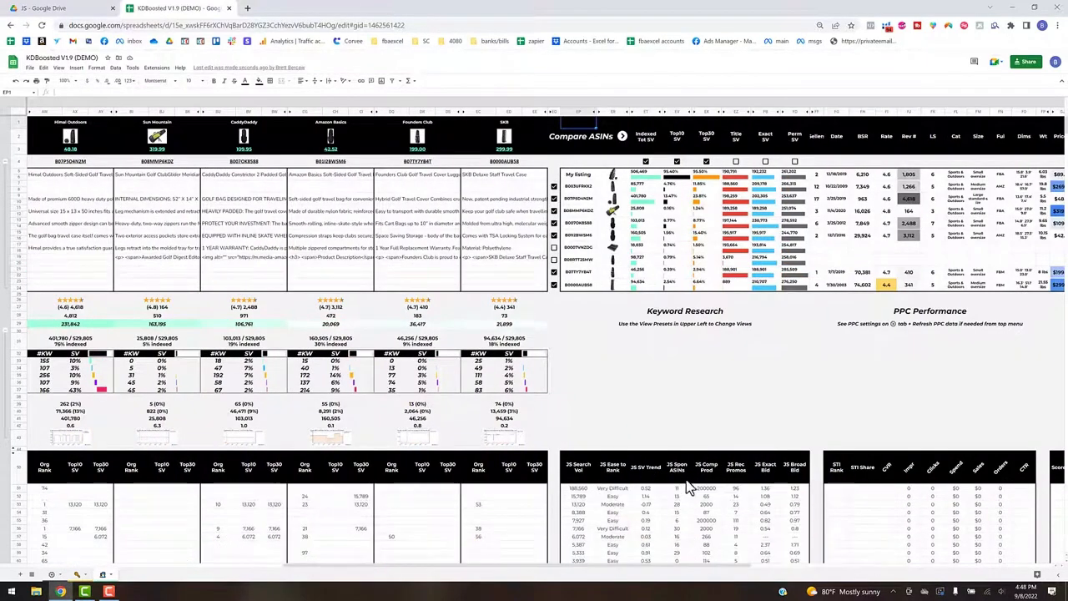
click(594, 569)
drag(594, 569, 175, 576)
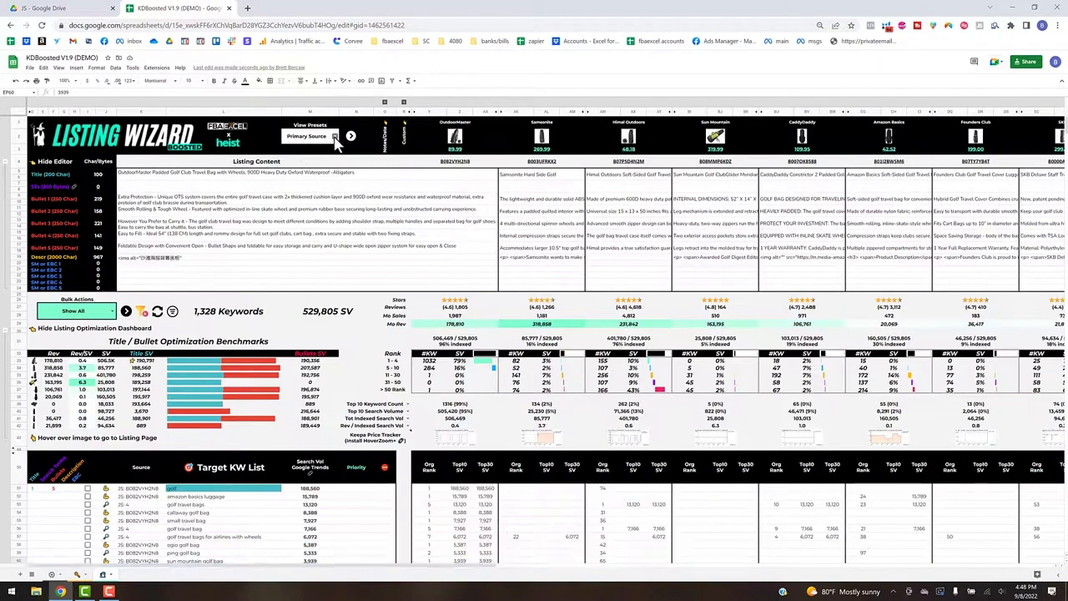
Apply the Primary + Secondary view preset and show the Jungle Scout and Helium 10 metrics side by side in Keyword Research
click(334, 137)
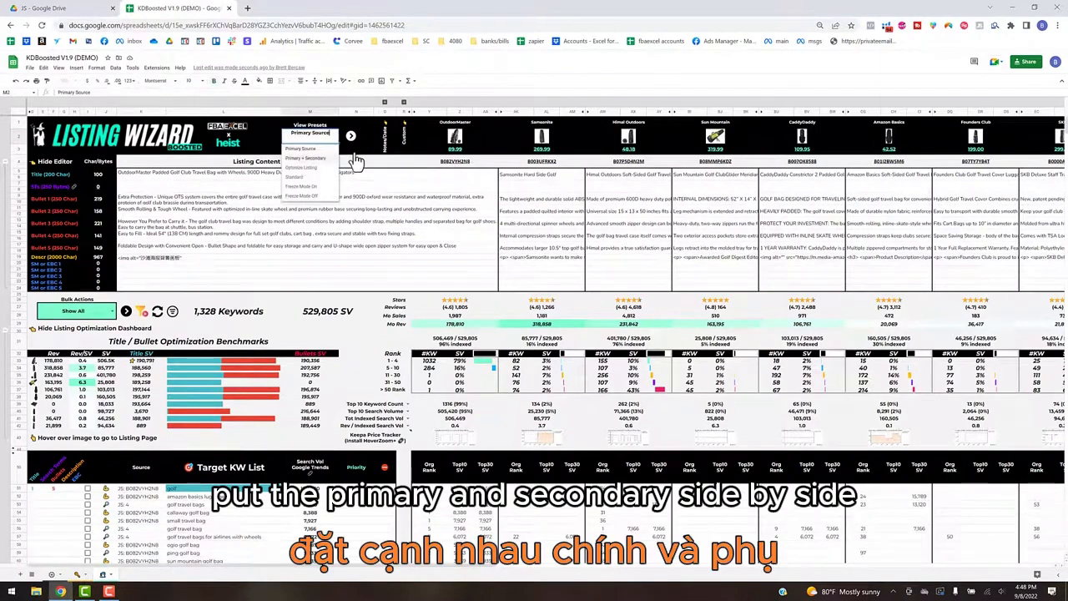
click(304, 157)
click(350, 138)
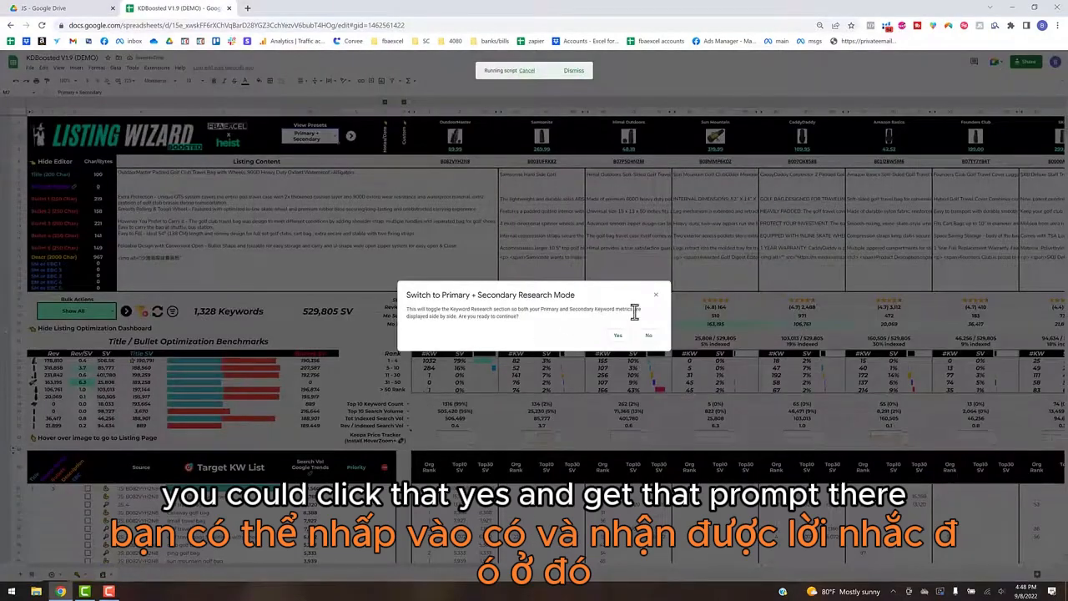
click(616, 337)
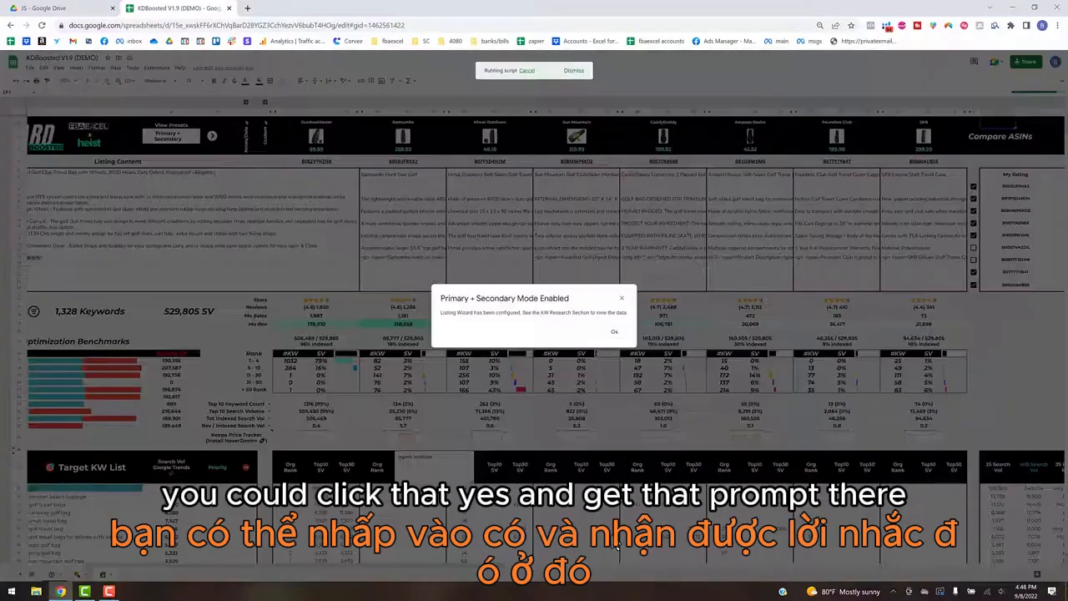
click(618, 335)
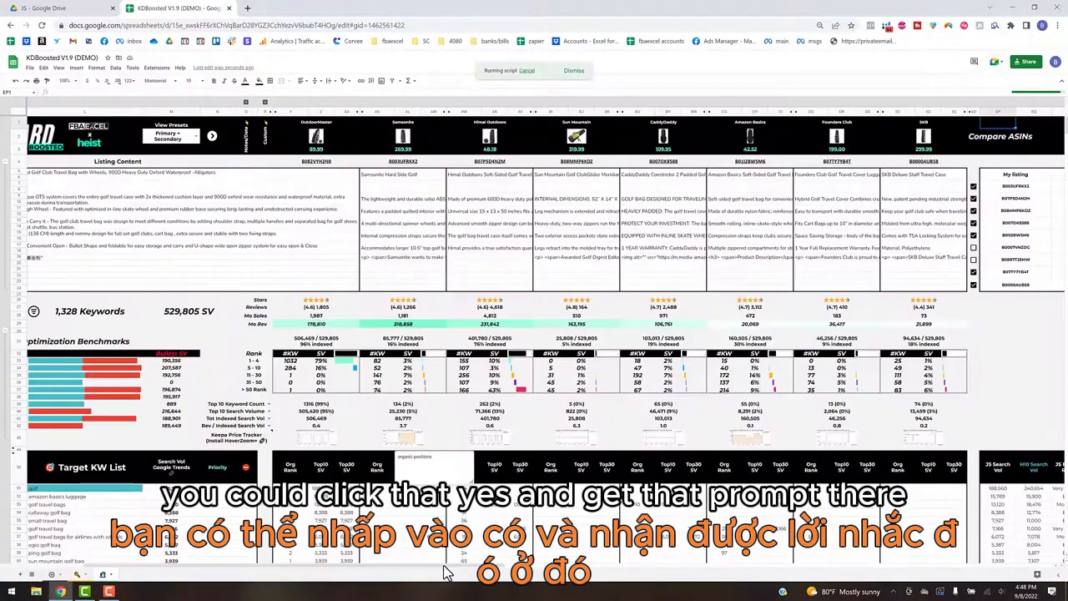
drag(557, 566, 768, 565)
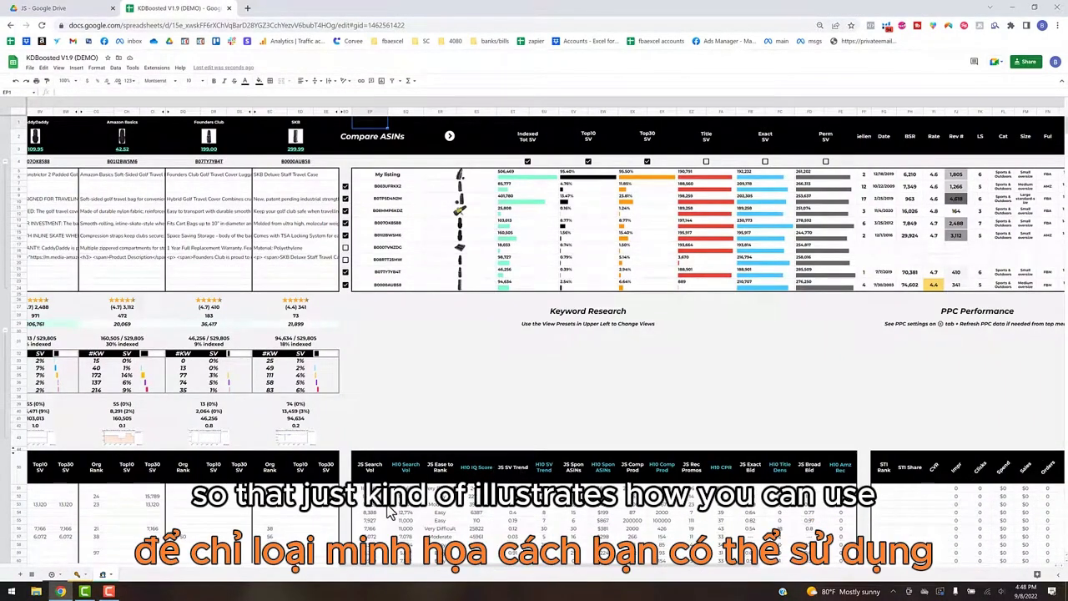
Check the primary and secondary keyword sources, the ASIN files and the Keyword Tool Data Sources on the KW Dominator settings sheet
click(53, 574)
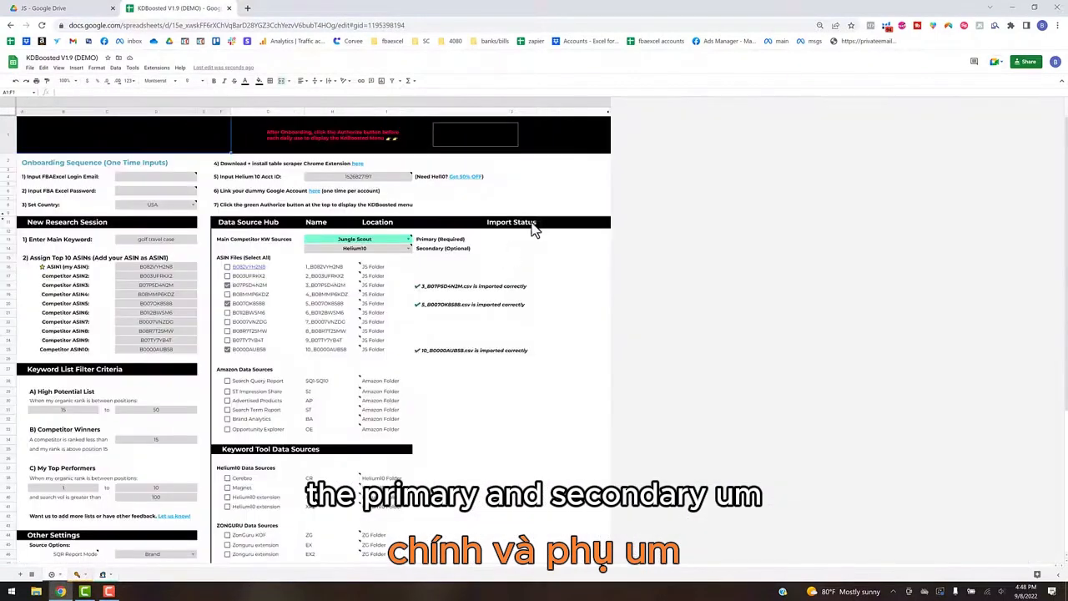
mouse_move(353, 248)
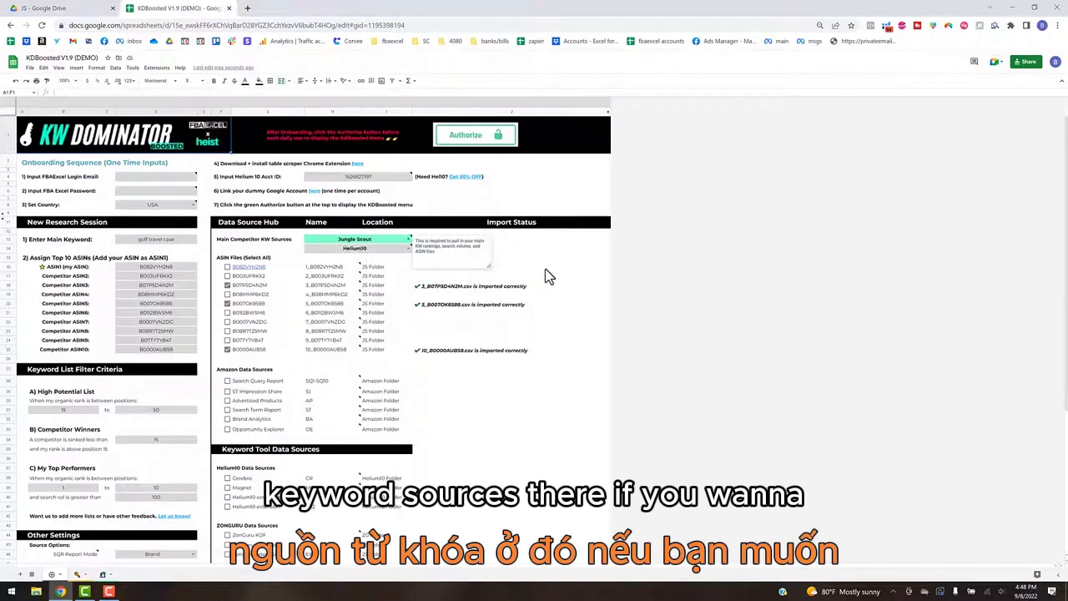
click(594, 269)
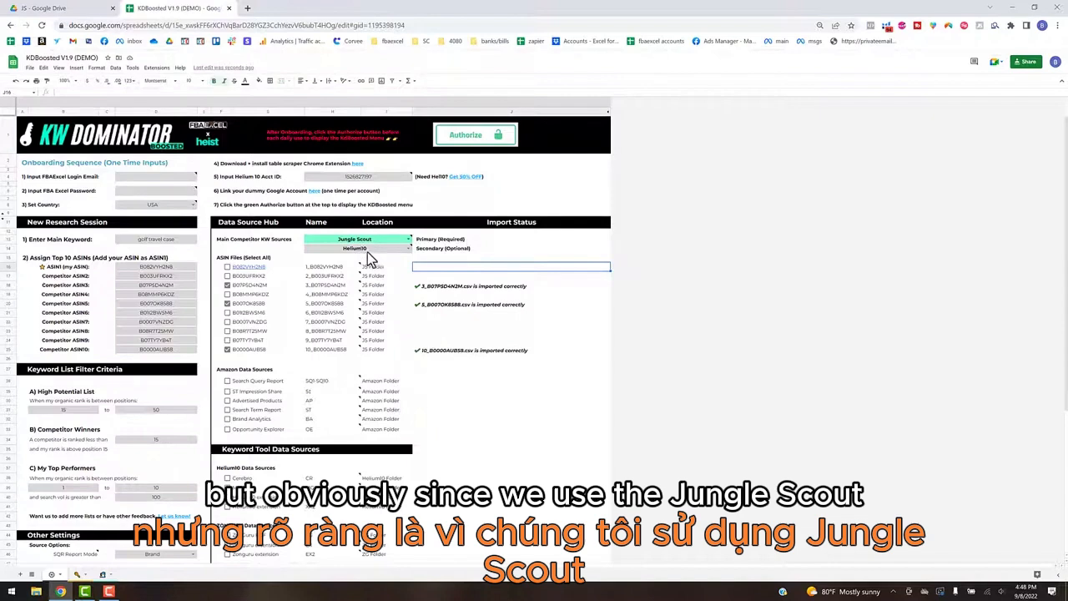
mouse_move(370, 249)
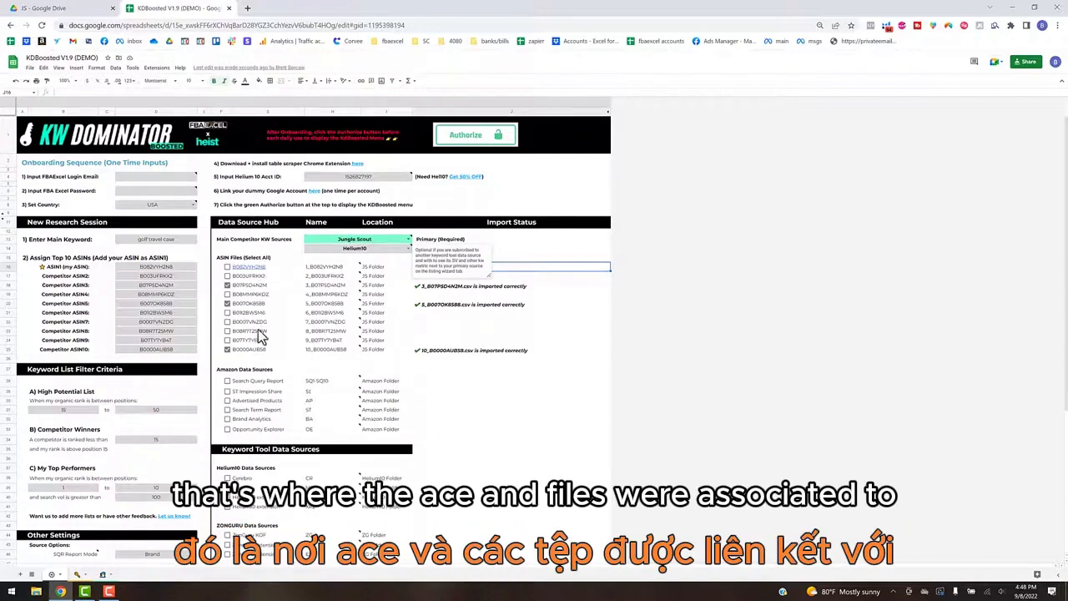
mouse_move(362, 271)
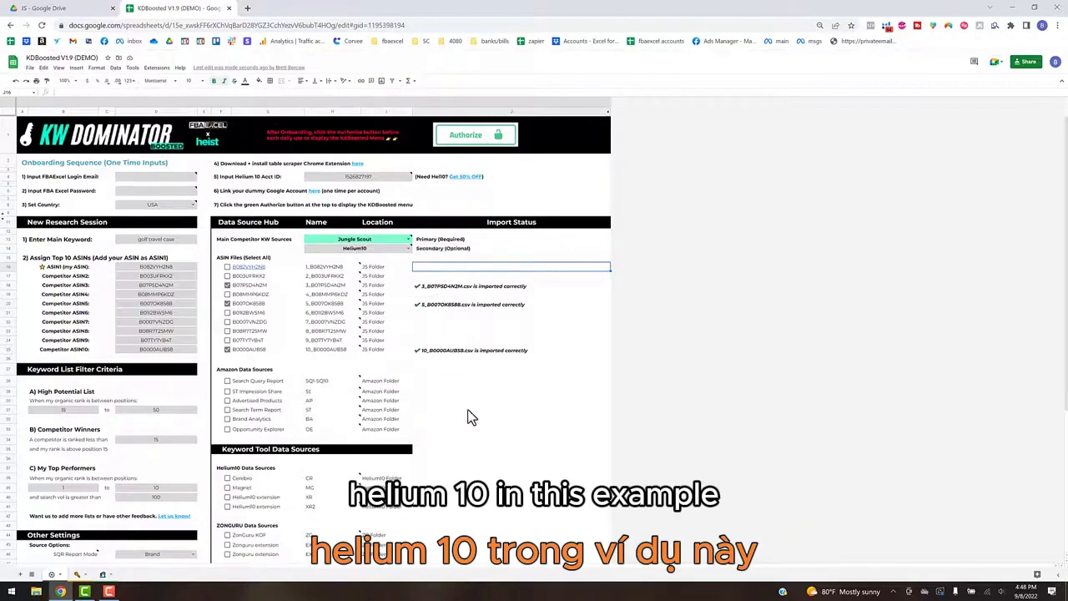
scroll(465, 419, down, 3)
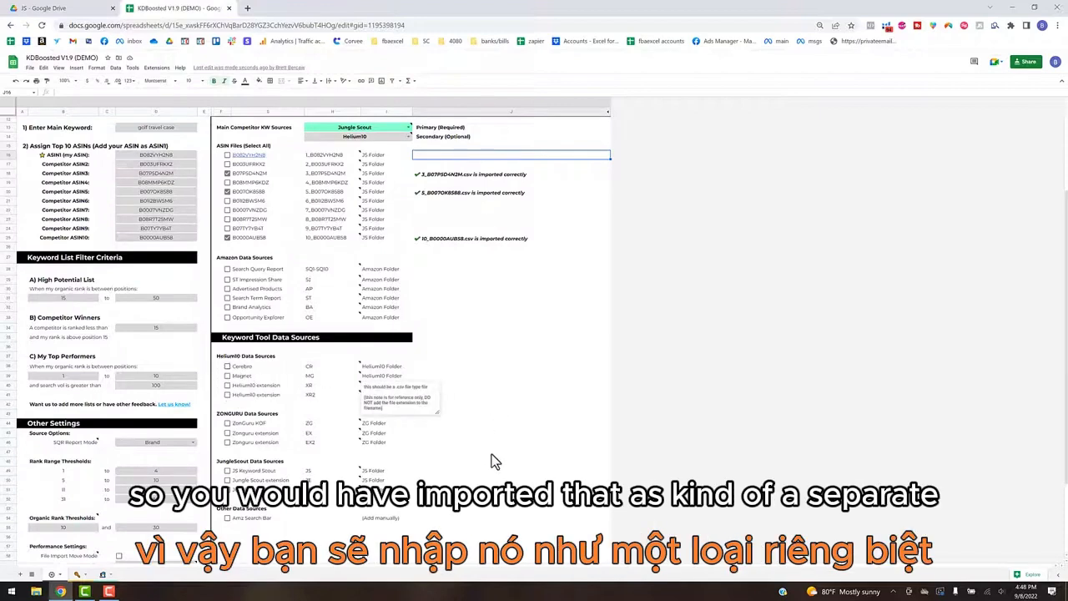
scroll(532, 434, up, 5)
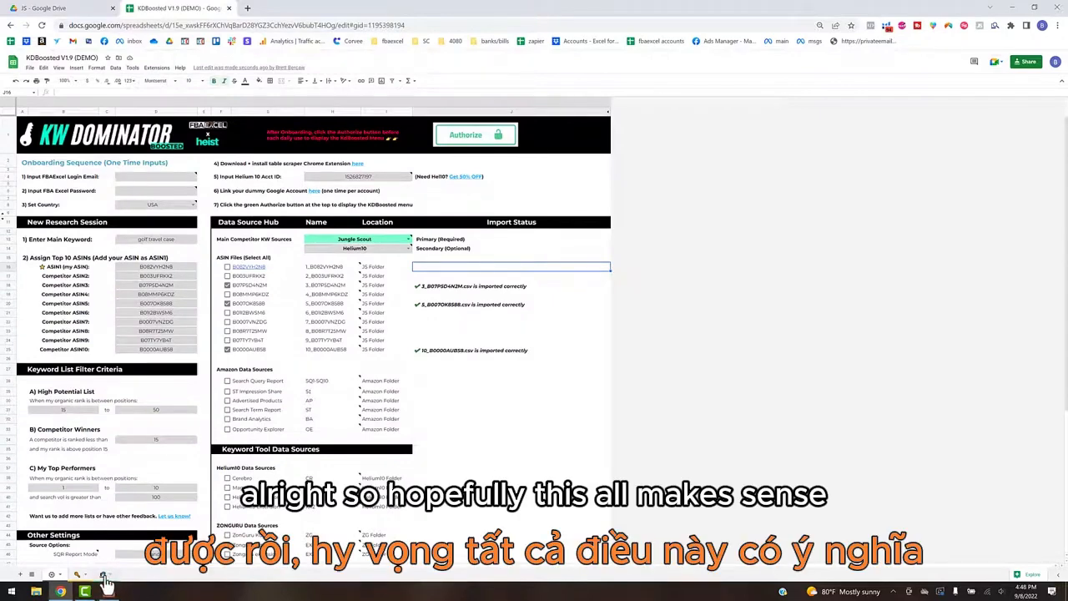
Return to the Listing Wizard sheet and look over the side-by-side keyword metrics and the target keyword list
click(103, 574)
scroll(465, 506, right, 10)
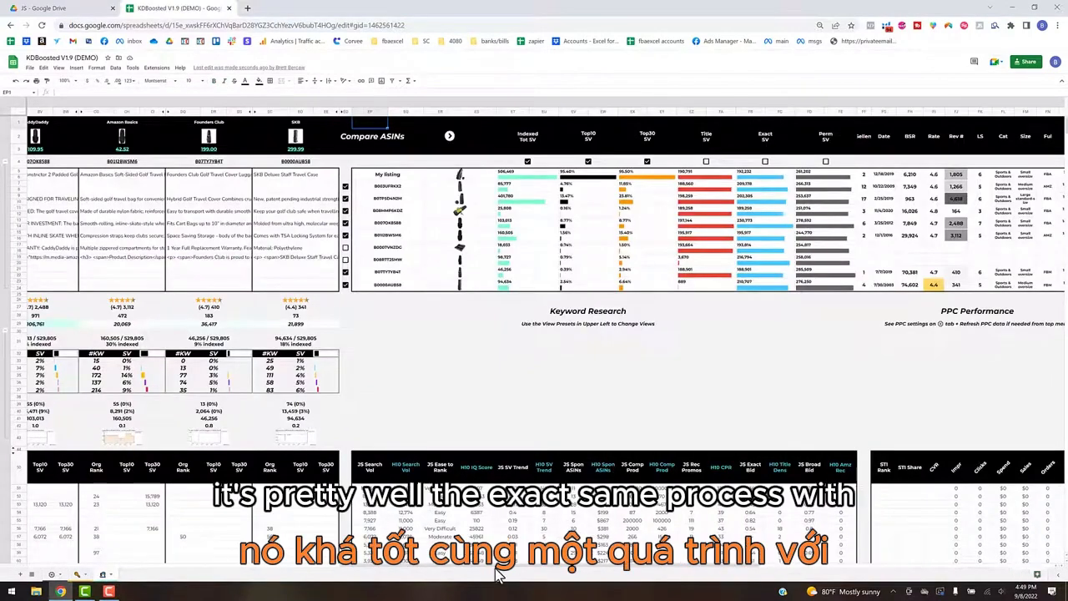
drag(497, 571, 83, 574)
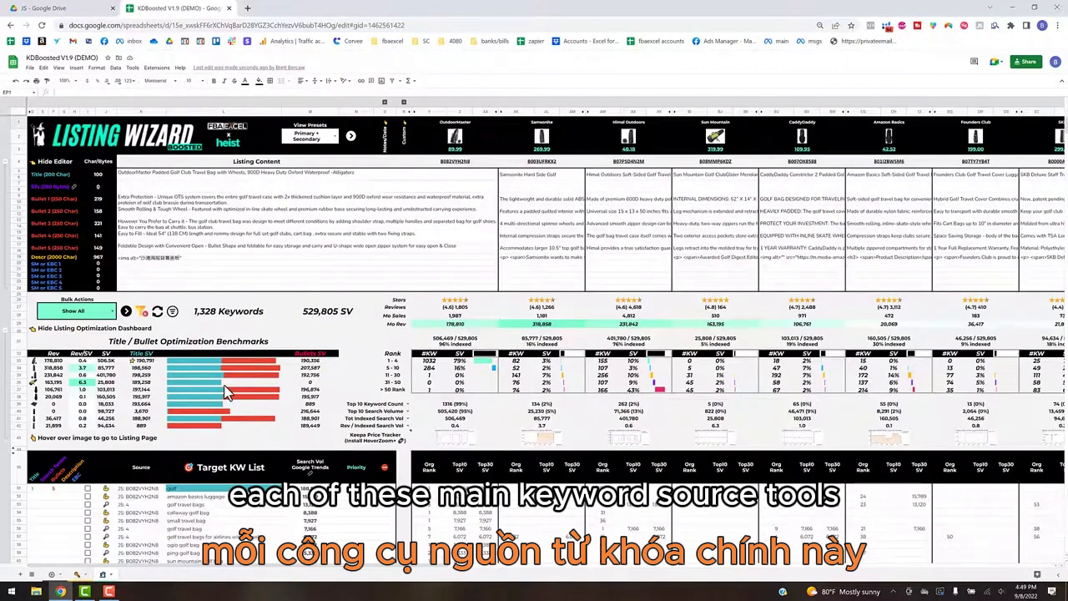